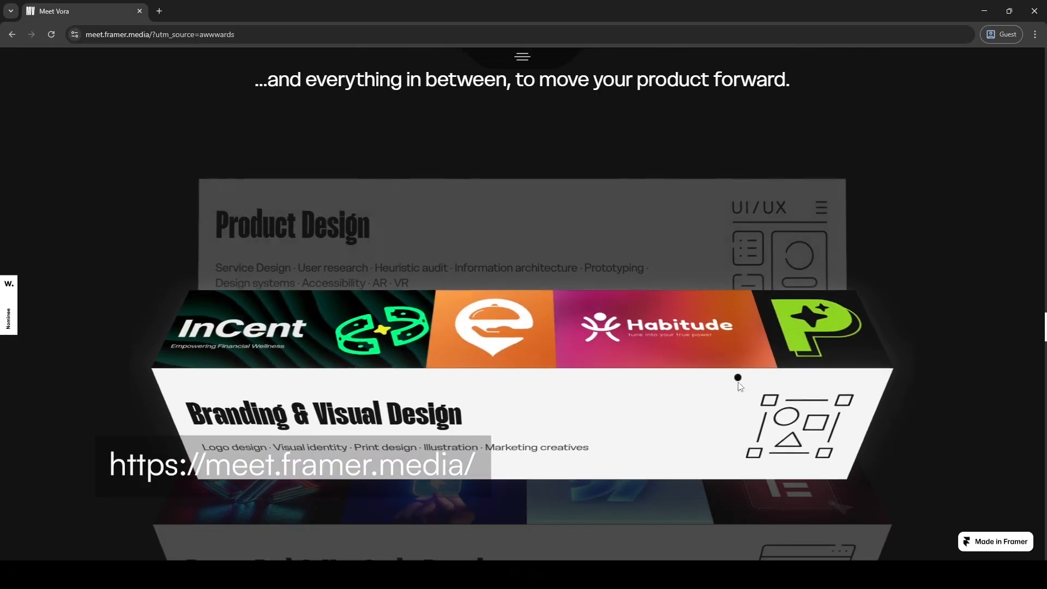
Examine the 3D box hover effect on the stacked service cards on the reference site and in the project preview.
scroll(913, 435, "down", 3)
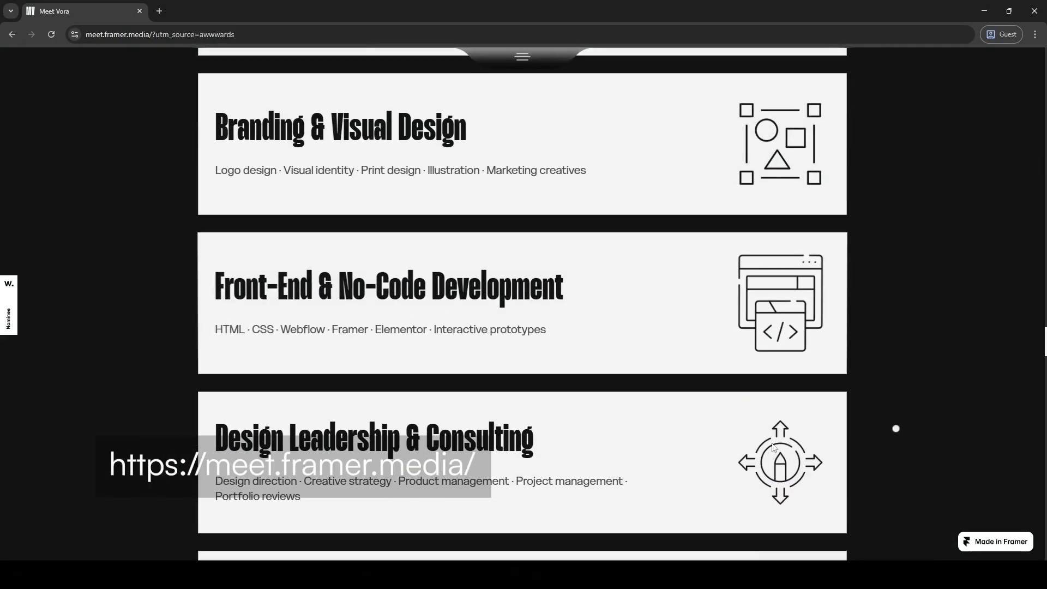
scroll(727, 438, "down", 3)
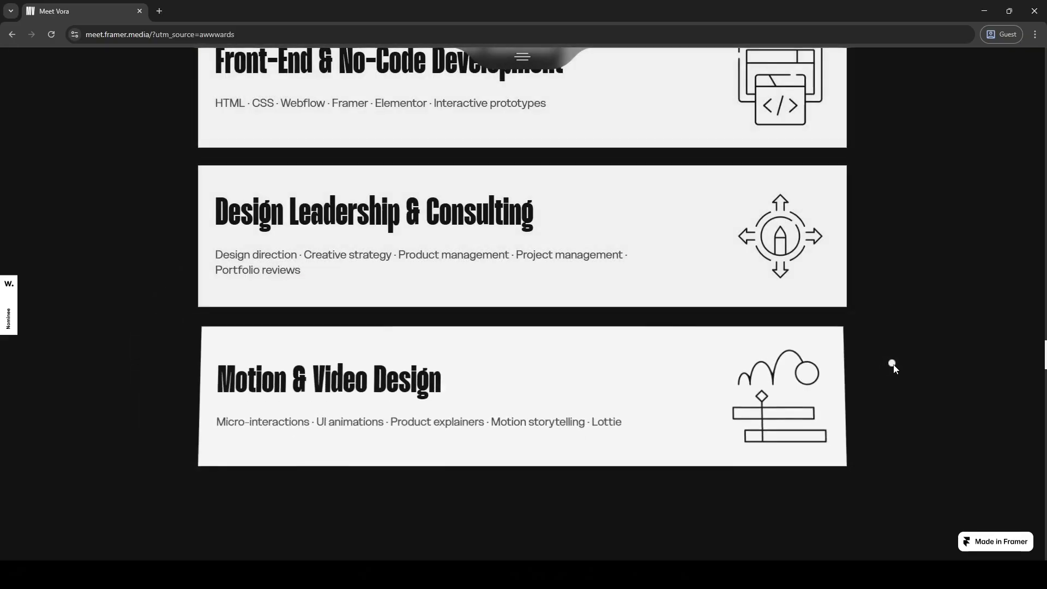
scroll(892, 367, "up", 3)
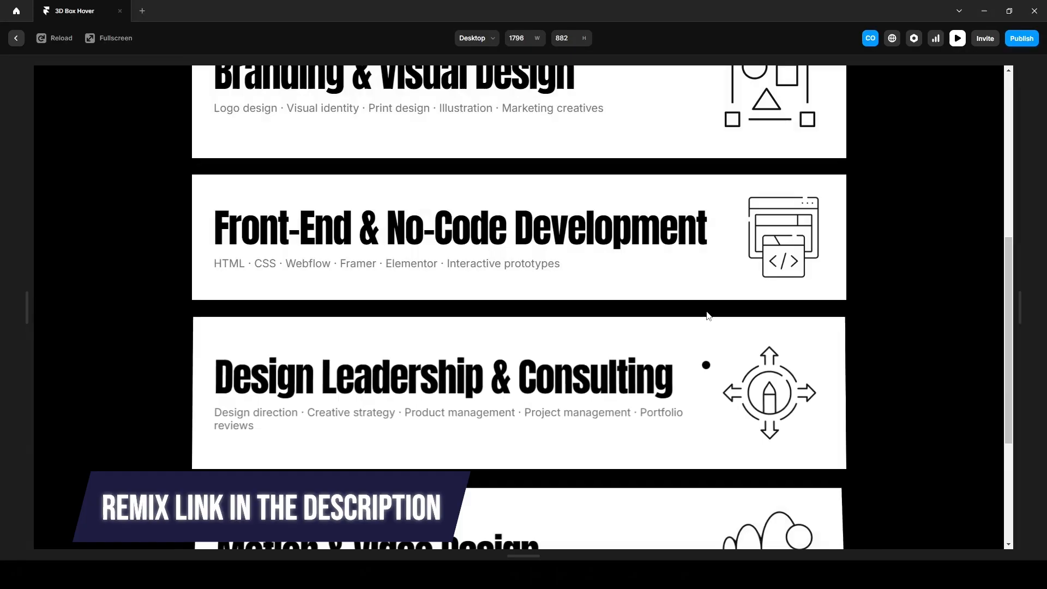
scroll(708, 315, "up", 6)
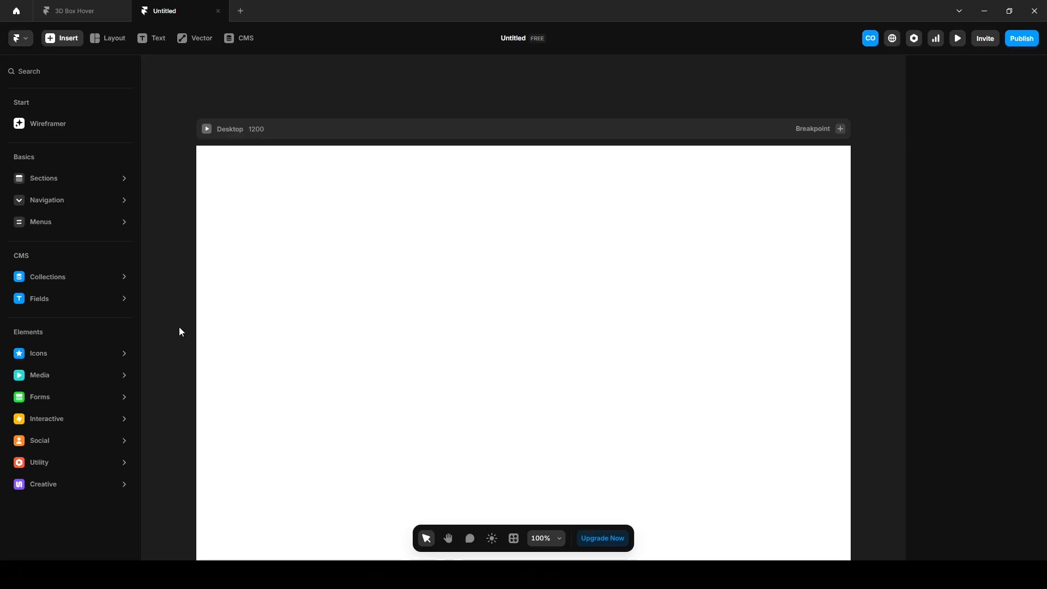
Add a vertical stack layout to the Desktop breakpoint of the blank Home page.
left_click(565, 96)
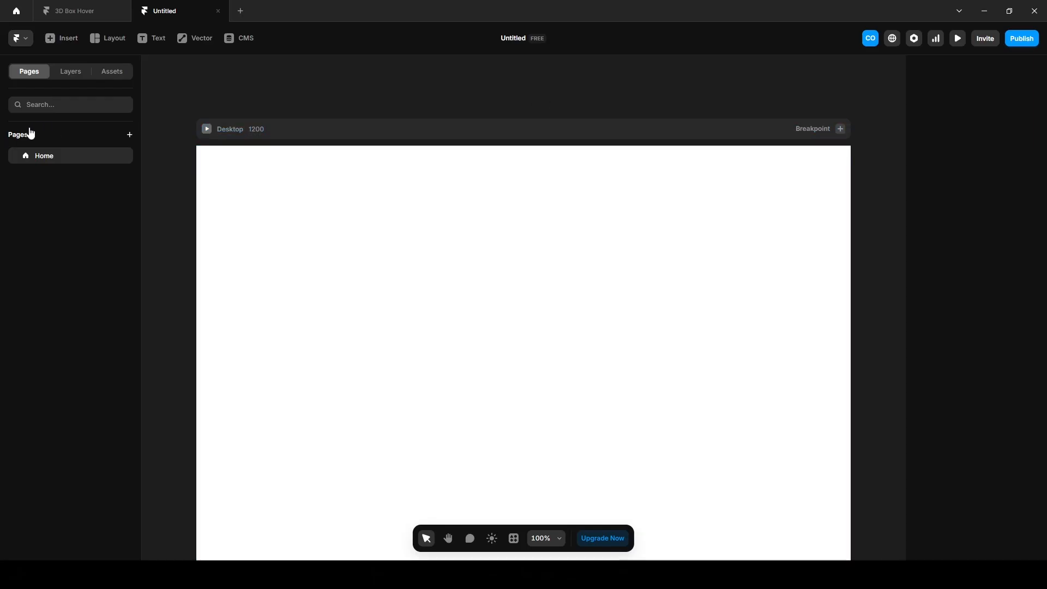
left_click(79, 75)
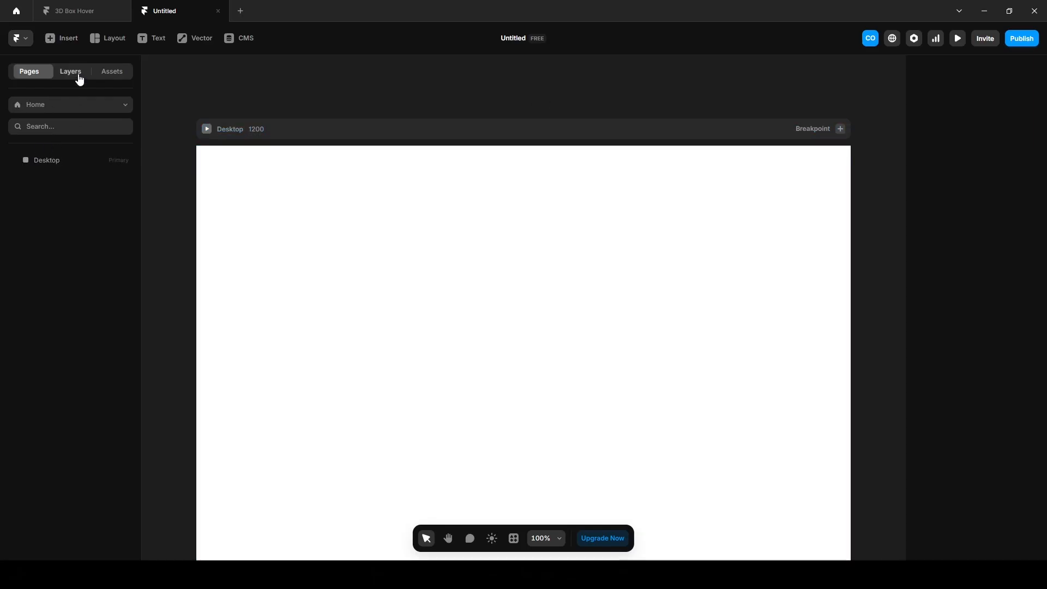
left_click(54, 161)
left_click(929, 229)
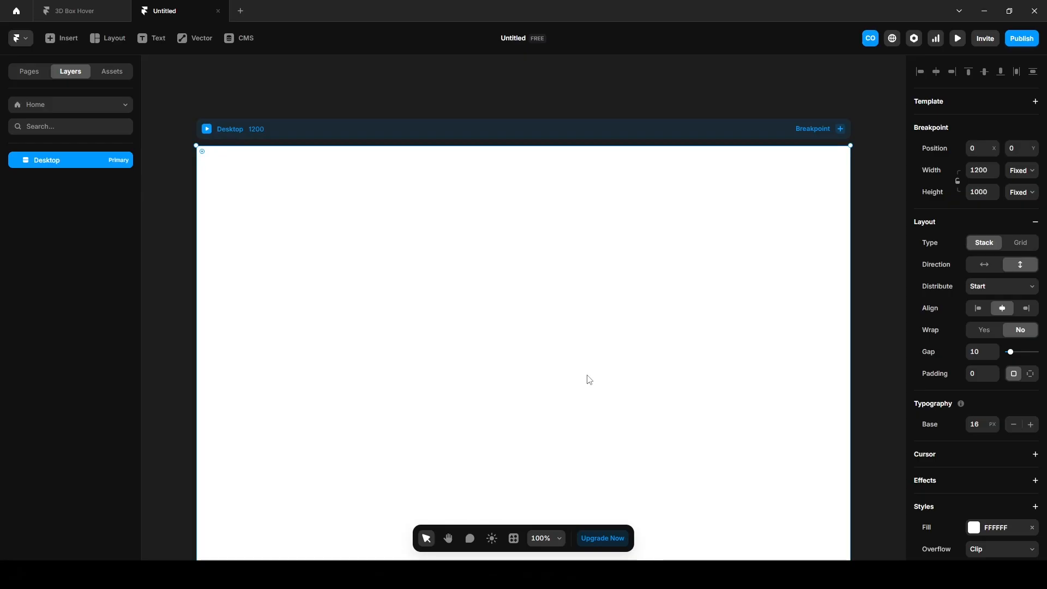
Draw a frame on the Desktop breakpoint and set its size to 1200 wide by 280 high.
key("f")
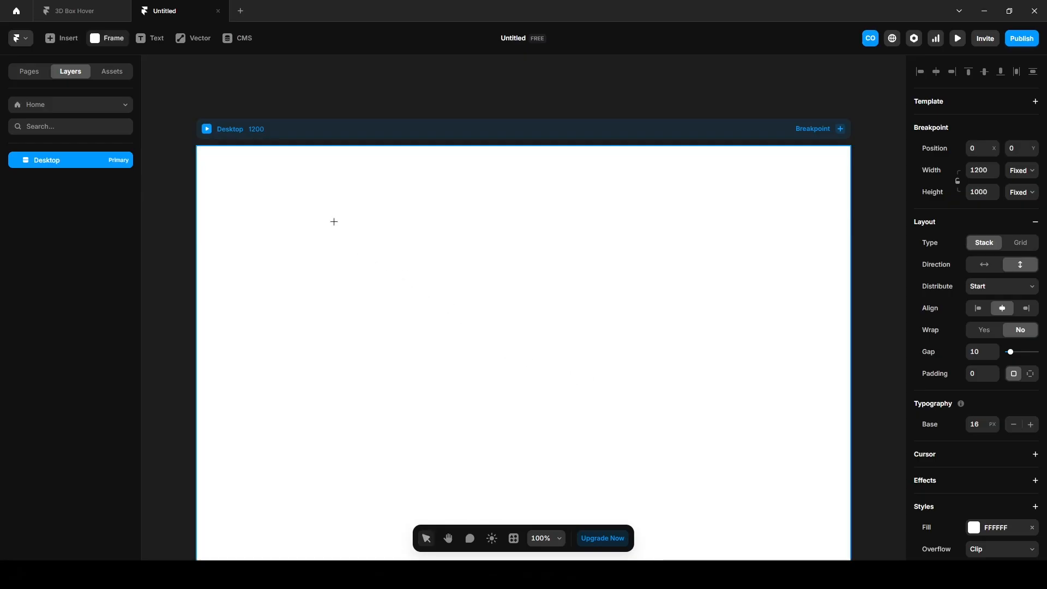
mouse_move(321, 212)
left_mouse_down()
mouse_move(521, 320)
mouse_move(717, 389)
left_mouse_up()
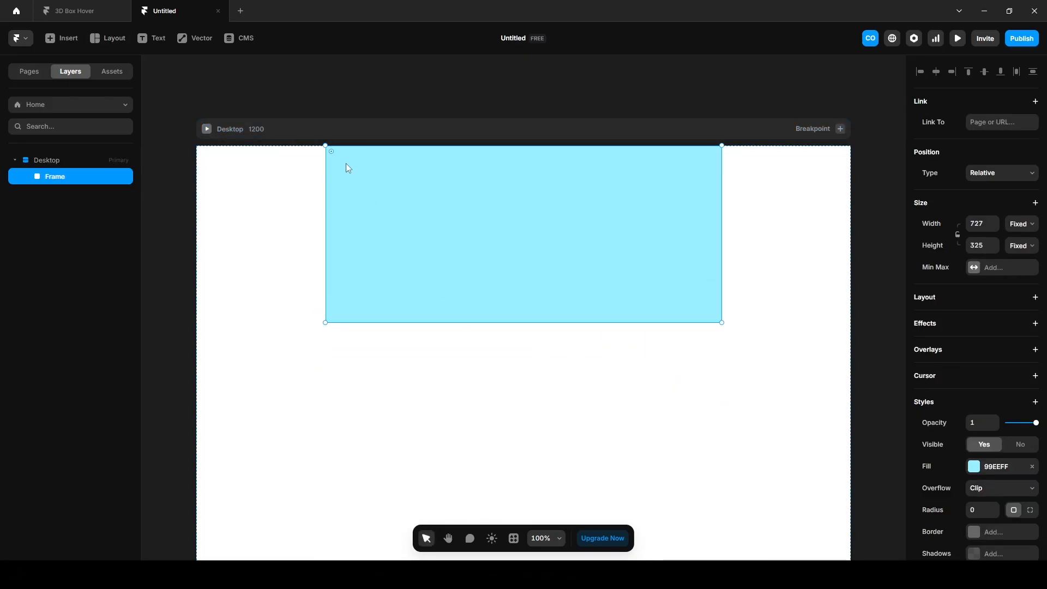
left_click(980, 223)
type("1200")
key("Tab")
key("Tab")
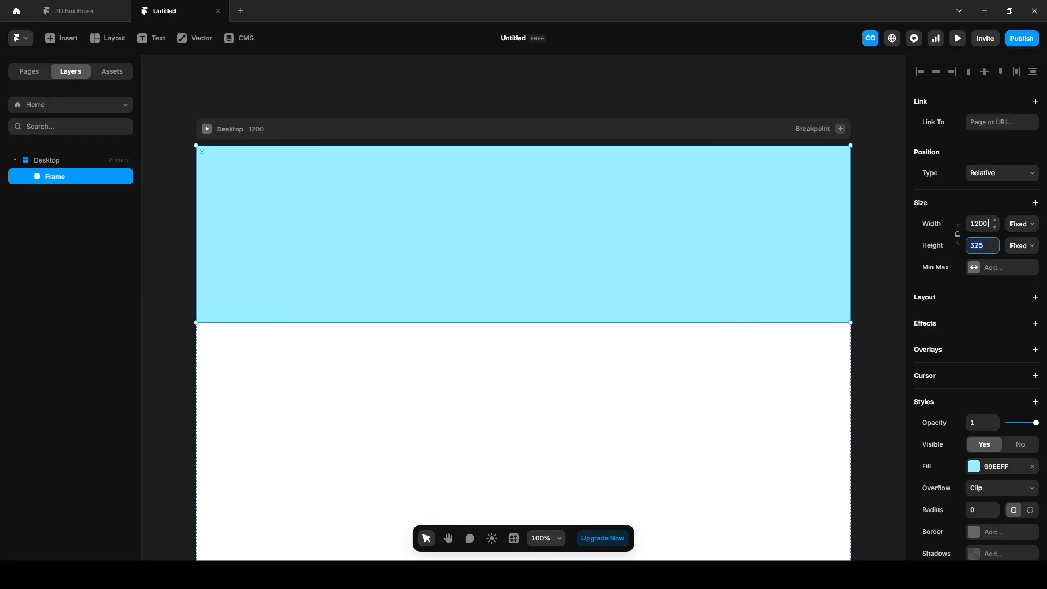
type("280")
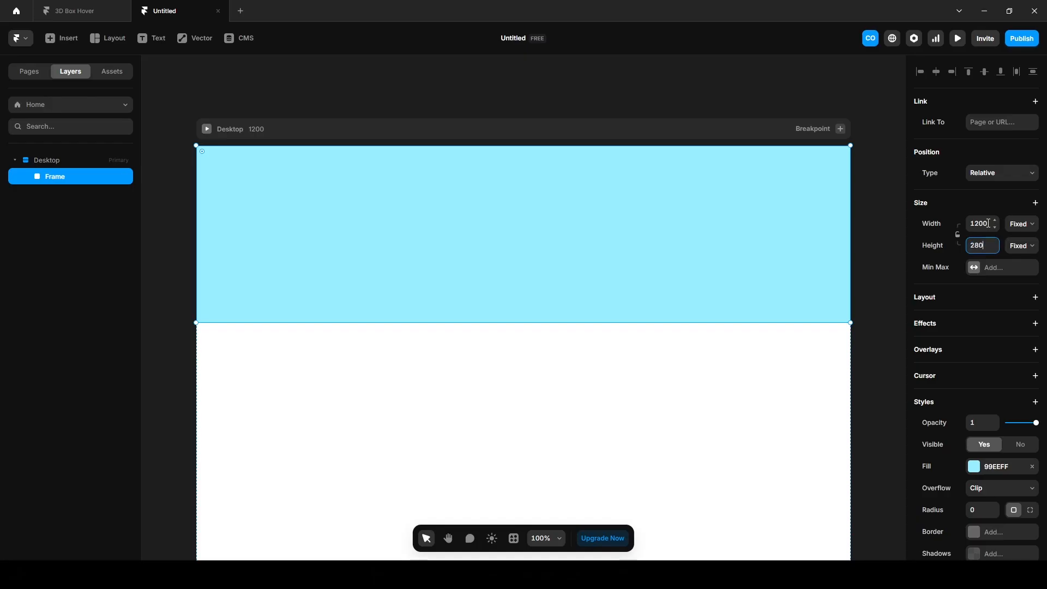
key("Return")
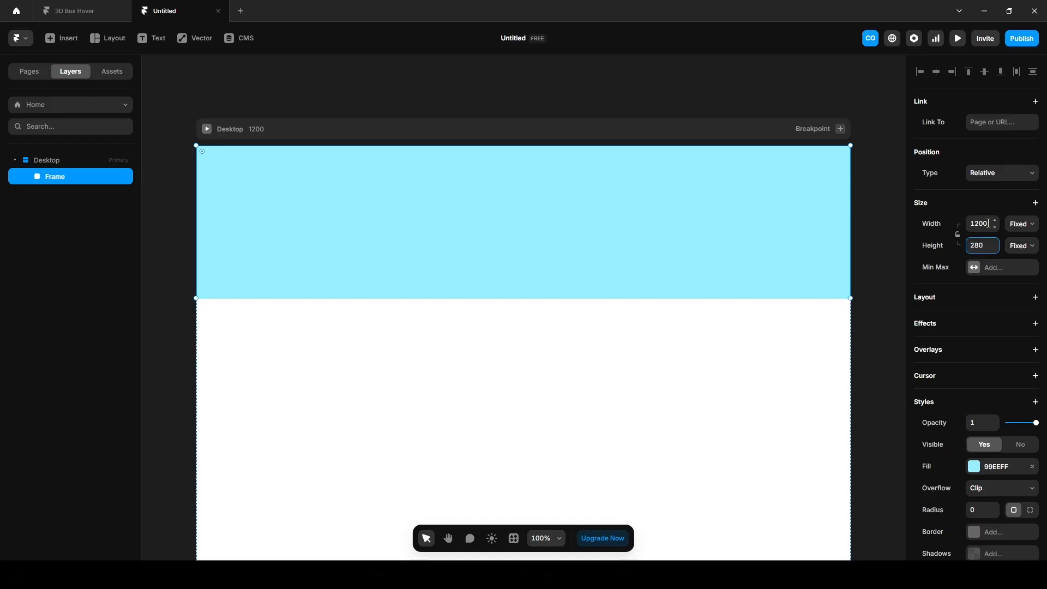
Create a component named Box from the frame.
right_click(72, 181)
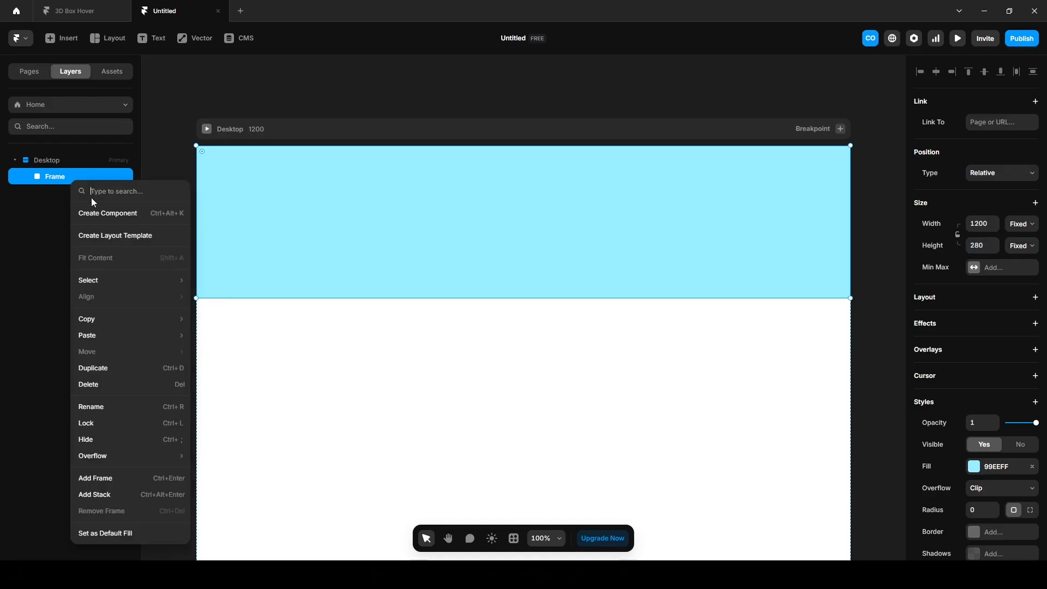
left_click(128, 211)
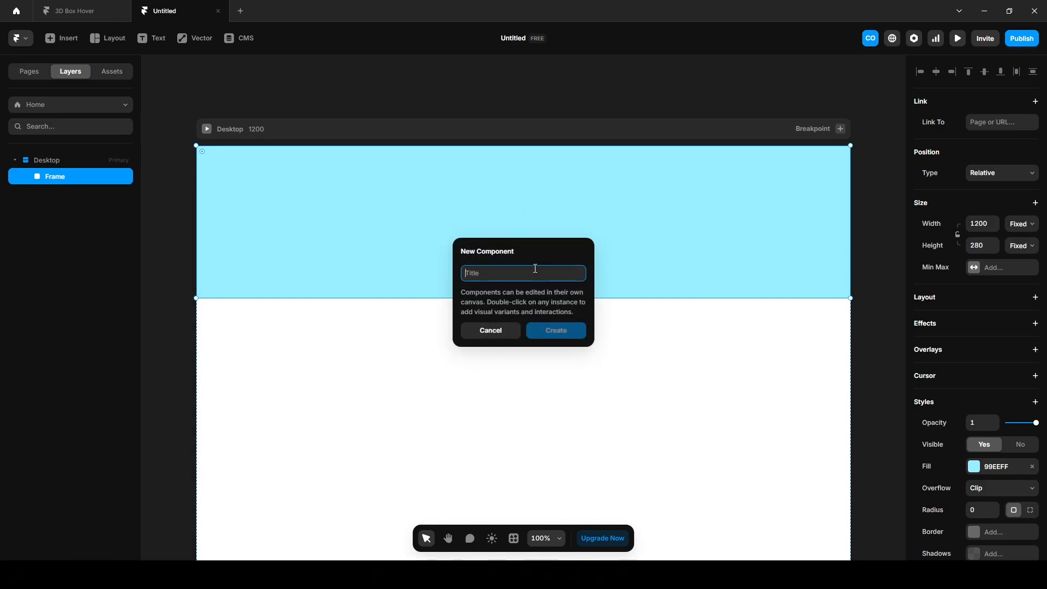
type("Box")
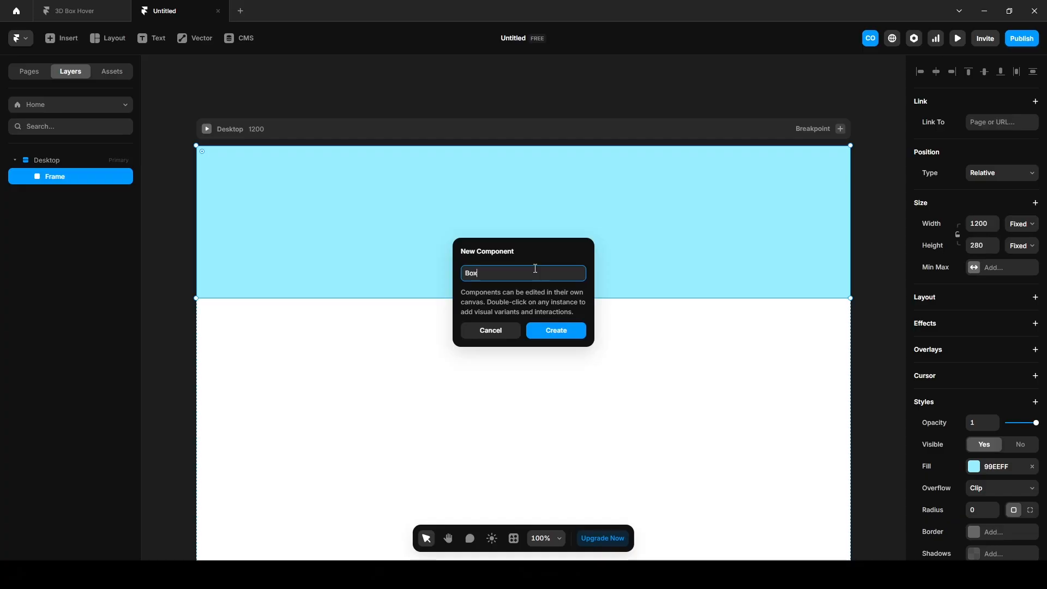
key("Return")
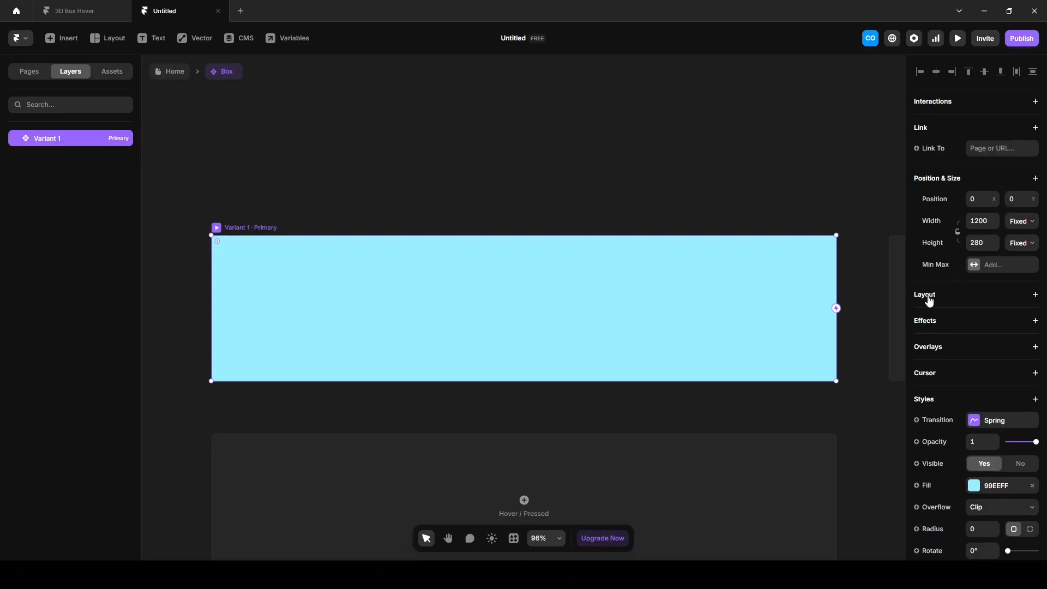
Add a horizontal stack layout to the Box component's primary variant and change its fill to white, FFFFFF.
left_click(928, 298)
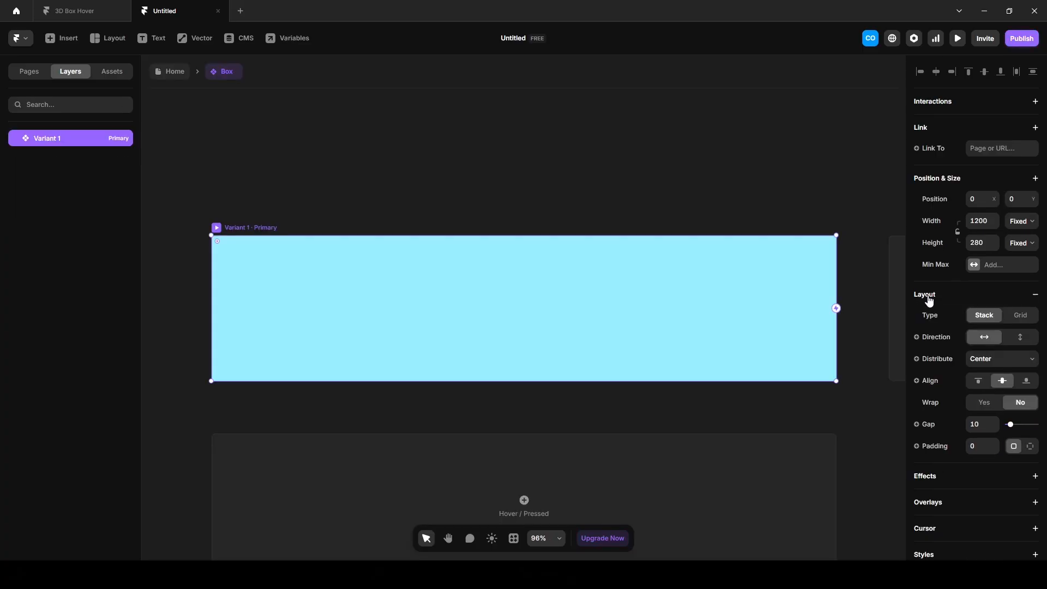
key("Escape")
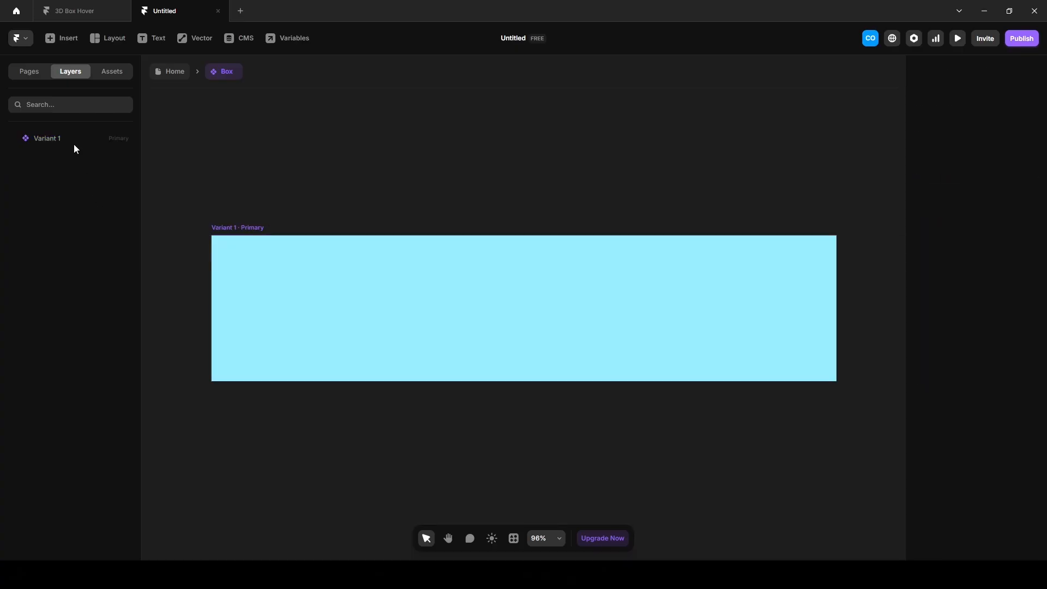
left_click(70, 142)
scroll(953, 509, "down", 3)
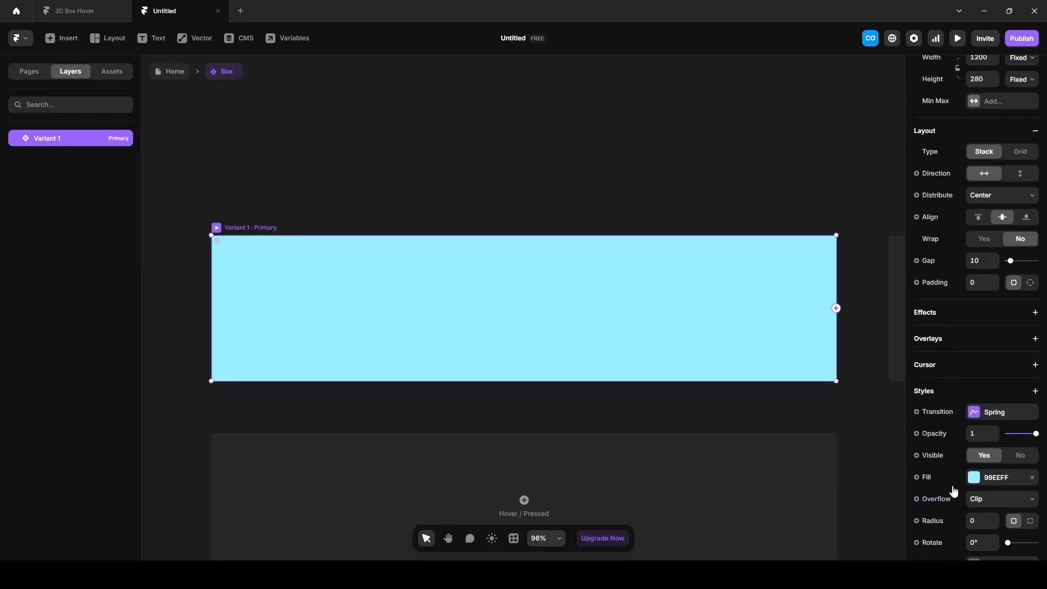
left_click(973, 478)
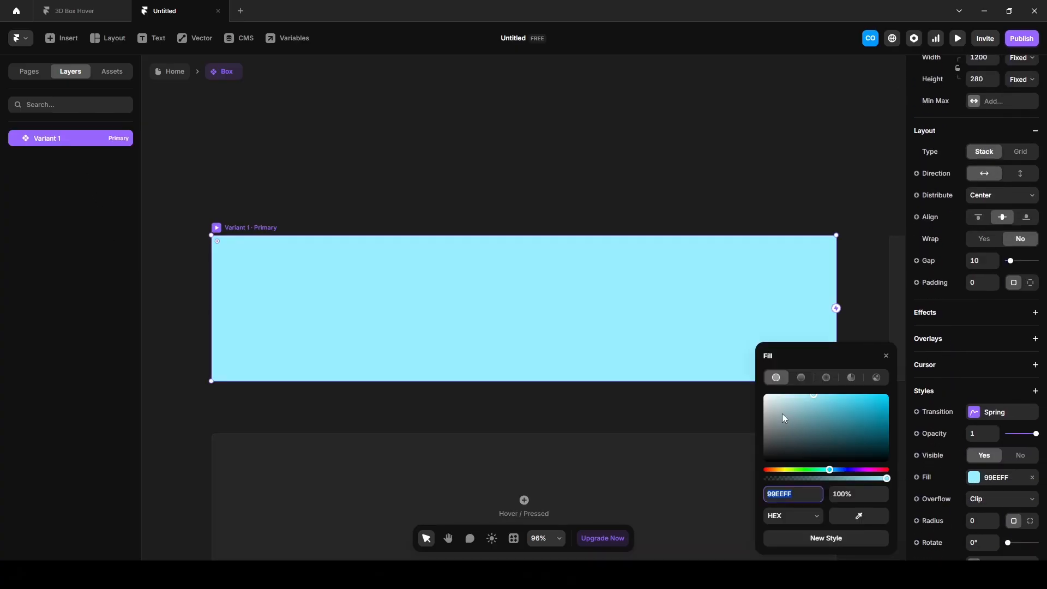
left_click_drag(782, 413, 757, 390)
left_click(456, 303)
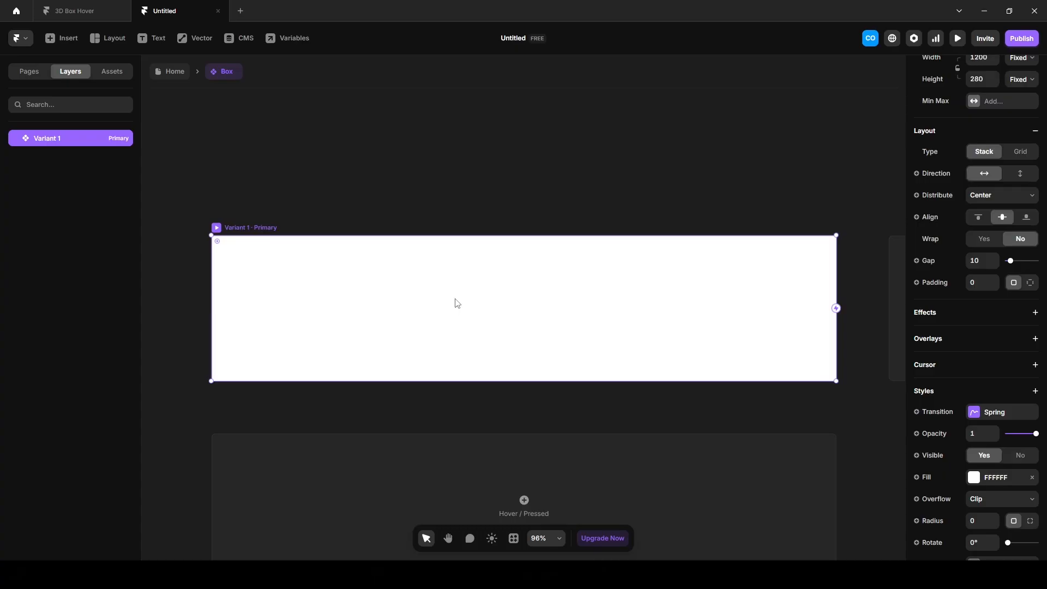
Add the heading text "Product Design" inside the box and set its font to Anton.
key("t")
left_click(456, 303)
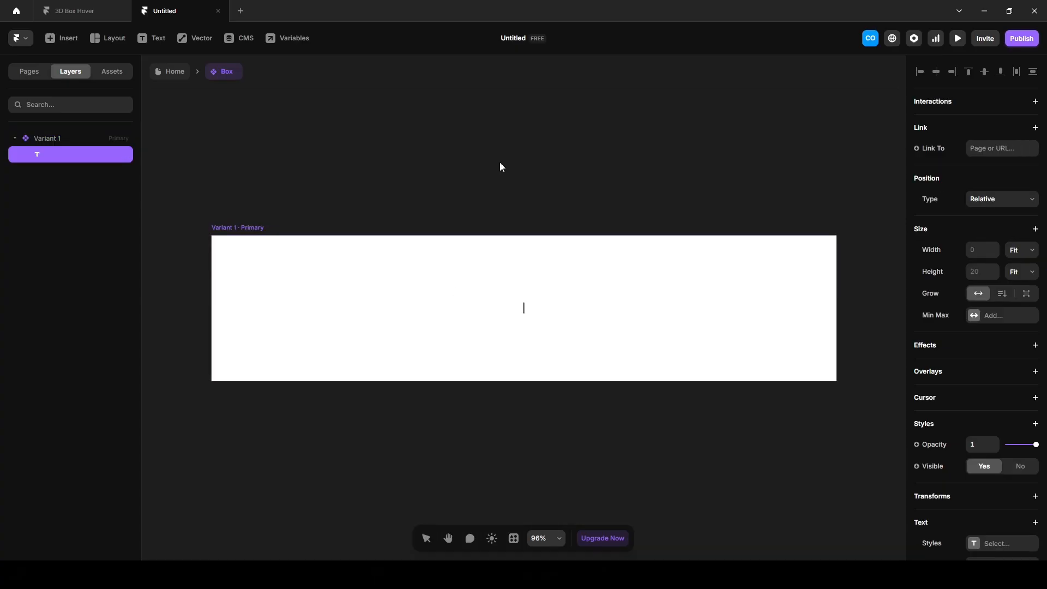
type("Product Design")
key("ctrl+a")
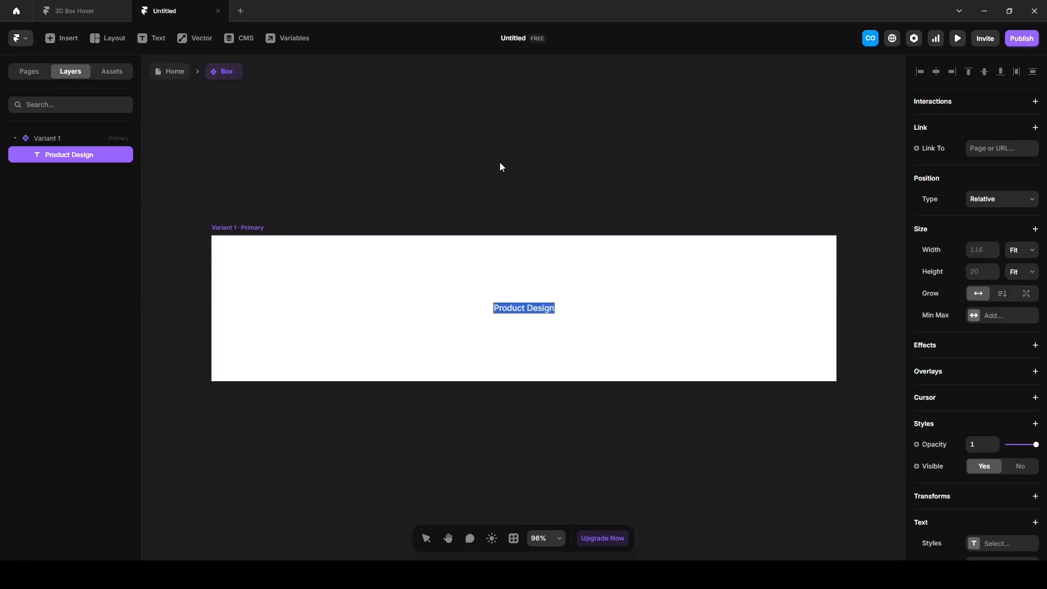
scroll(968, 431, "down", 2)
left_click(986, 457)
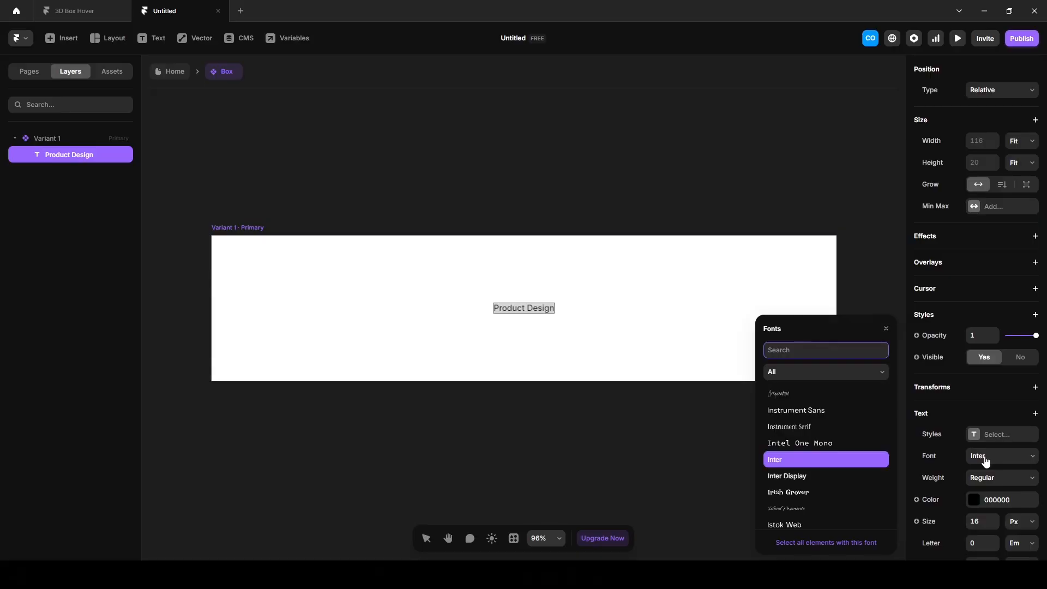
type("anto")
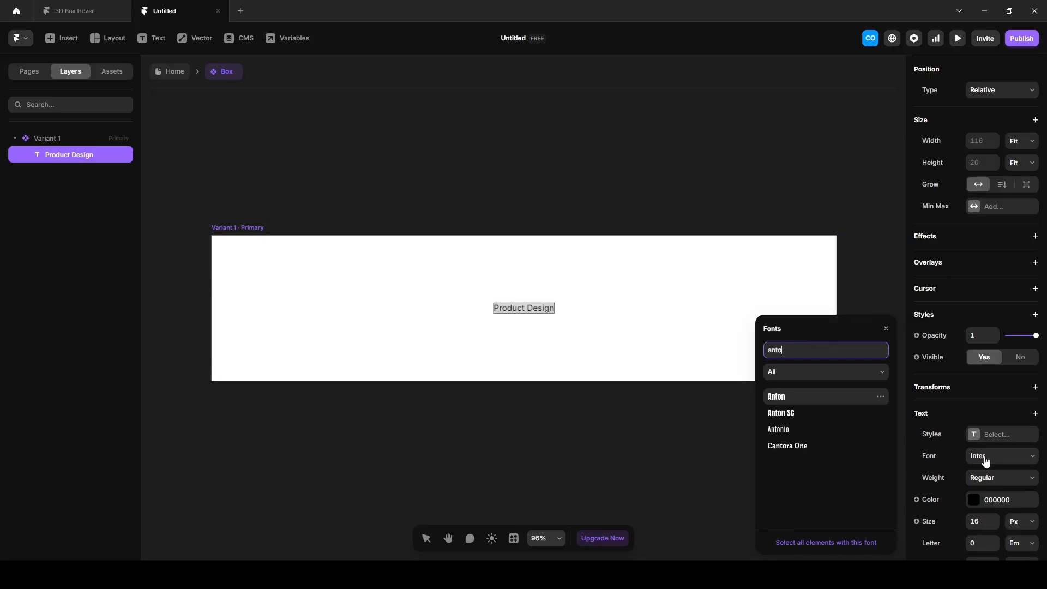
key("Return")
Set the Product Design heading's text size to 72 px and its width to Fill.
left_click(978, 522)
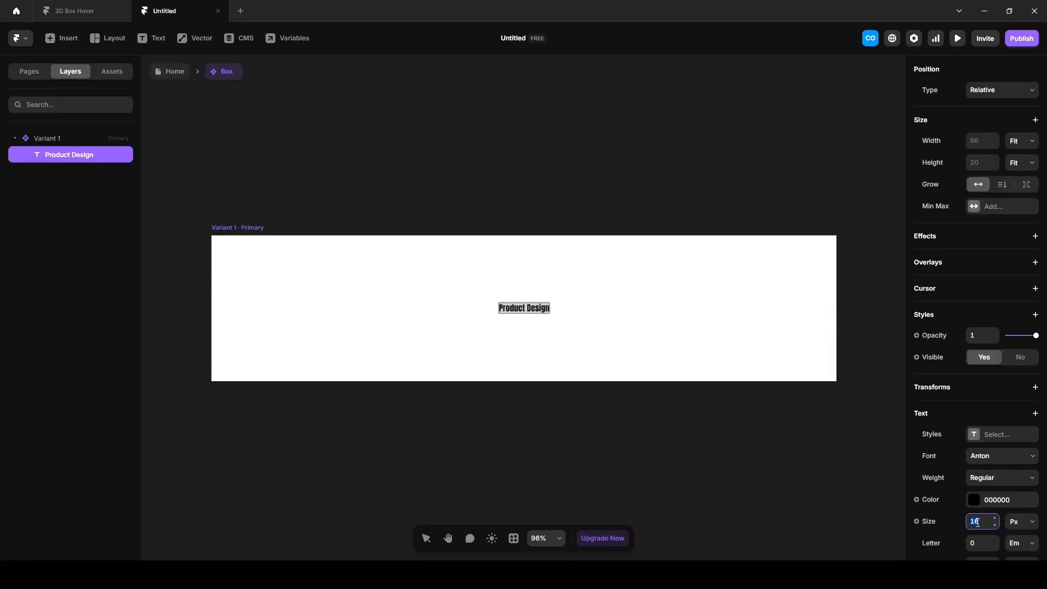
type("72")
key("Return")
left_click(1016, 143)
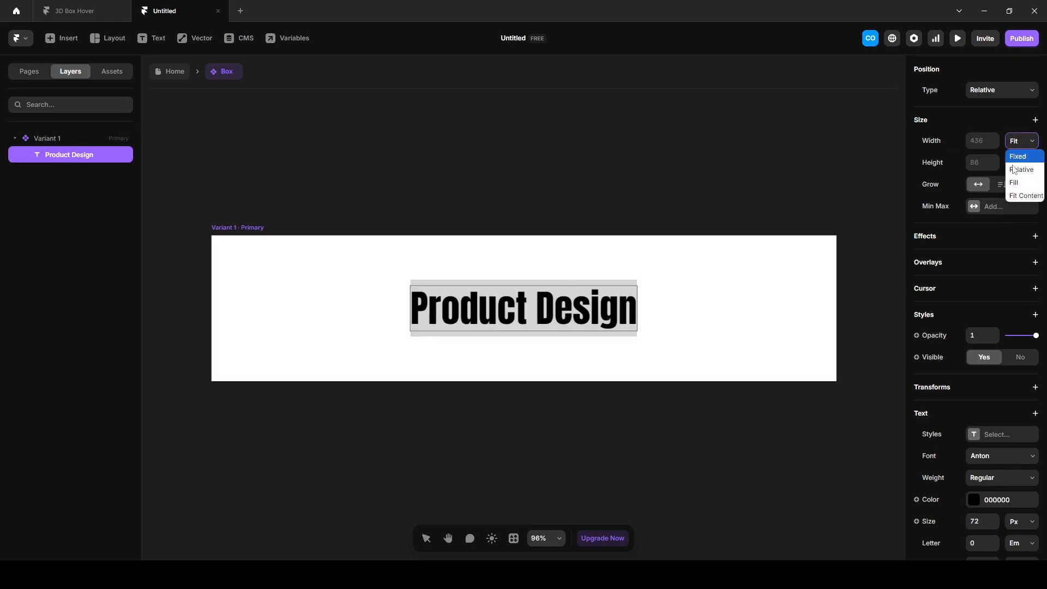
left_click(1014, 187)
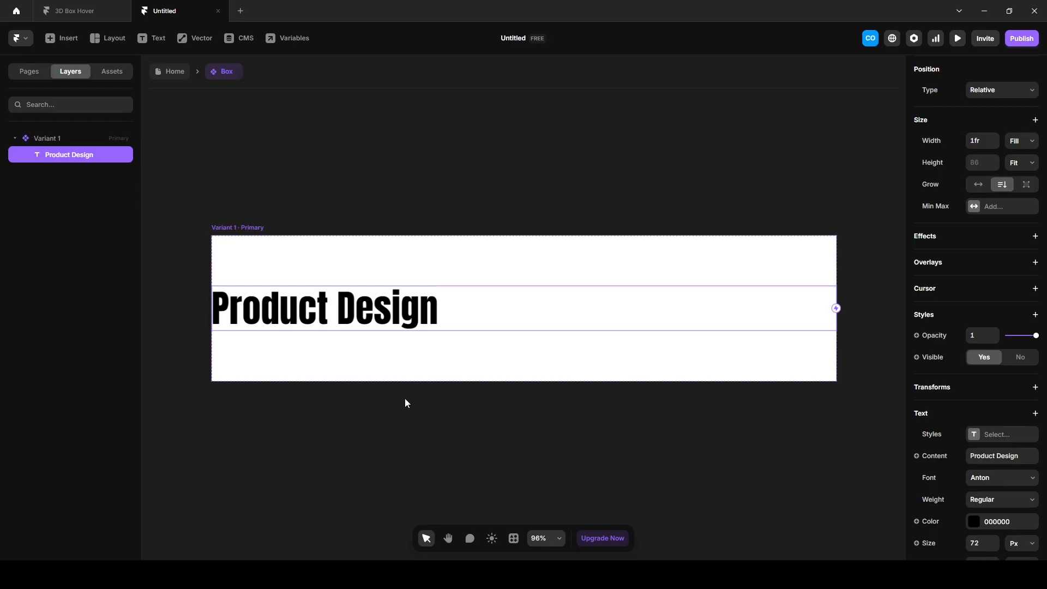
Add the text "Service Design · User research · Heuristic audit · Information architecture · Prototyping · Design systems · Accessibility · AR · VR" in colour 71717A.
key("t")
left_click(419, 352)
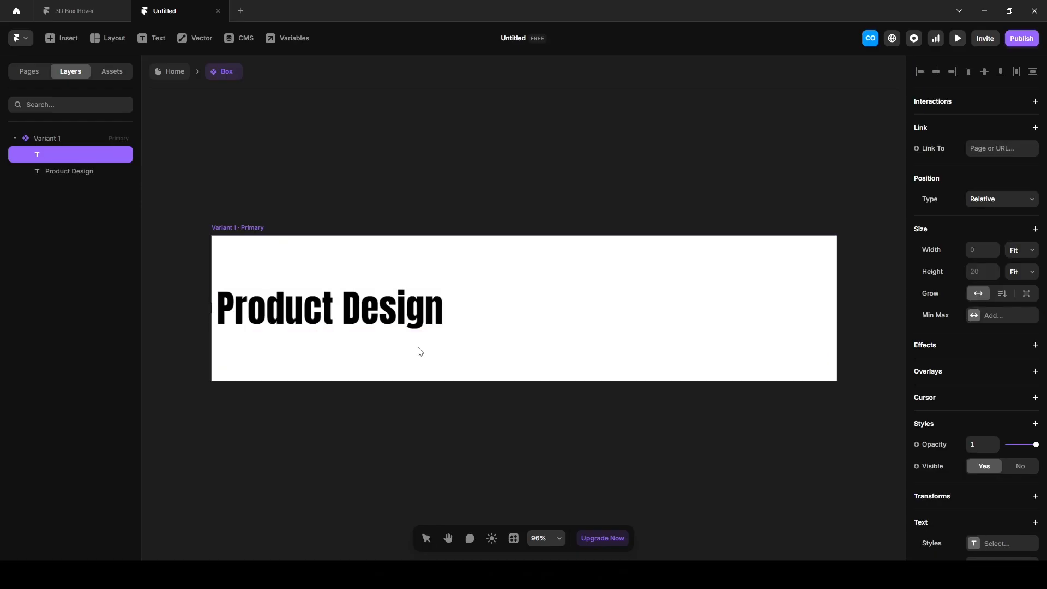
type("Service Design · User research · Heuristic audit · Information architecture · Prototyping · Design systems · Accessibility · AR · VR")
scroll(975, 447, "down", 4)
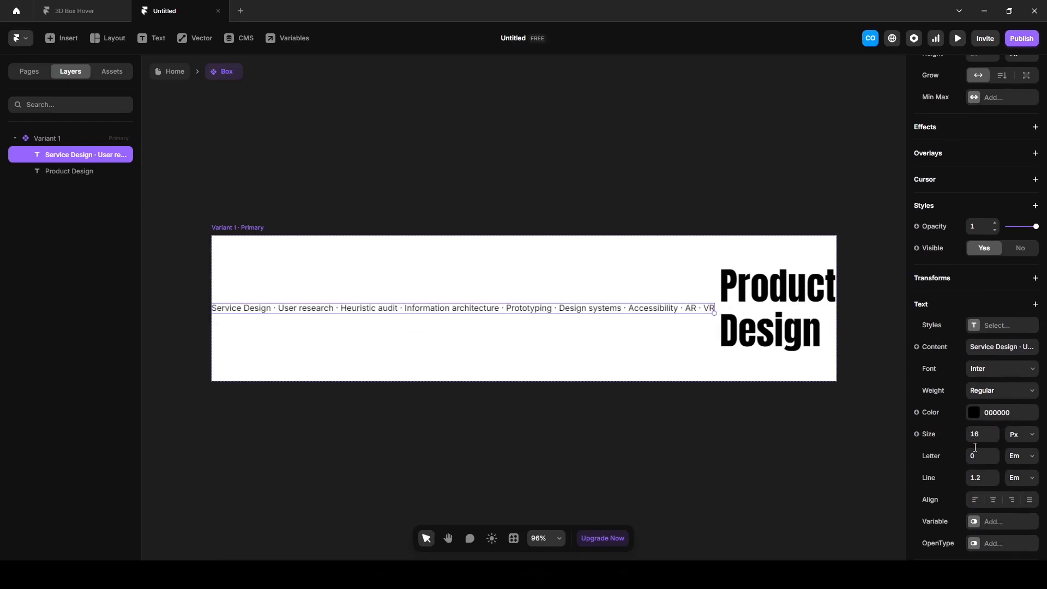
left_click(997, 416)
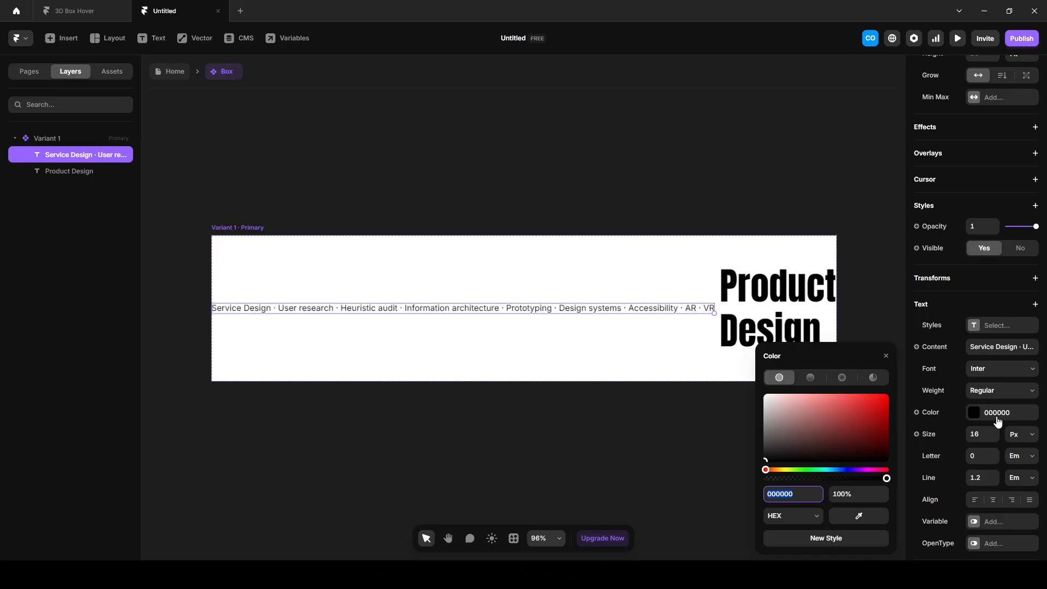
type("71717A")
left_click(678, 467)
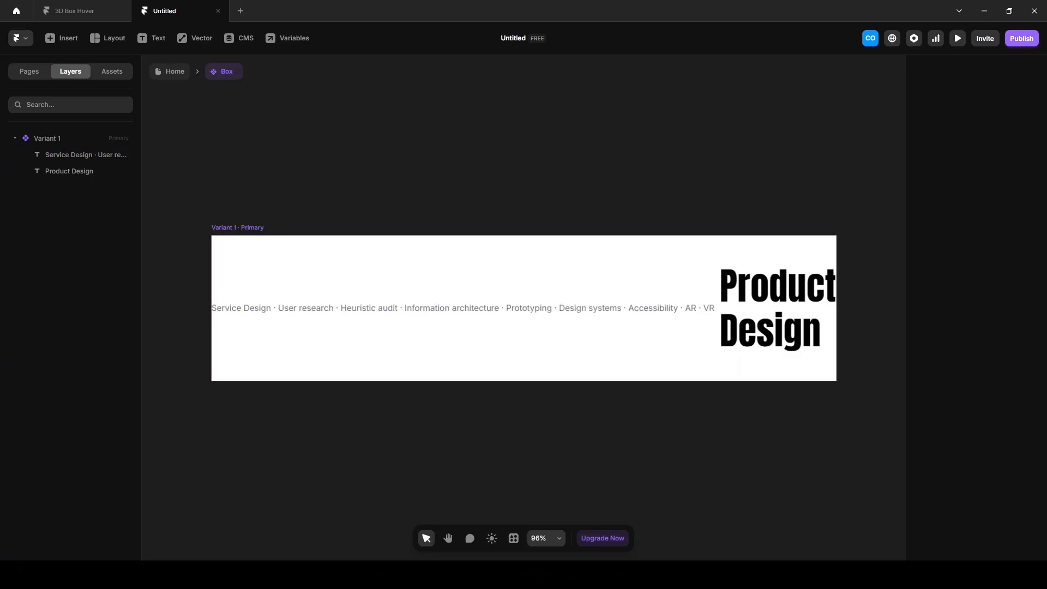
Insert the image 2.png into the box's primary variant, following the Product Design heading.
left_click_drag(900, 408, 617, 311)
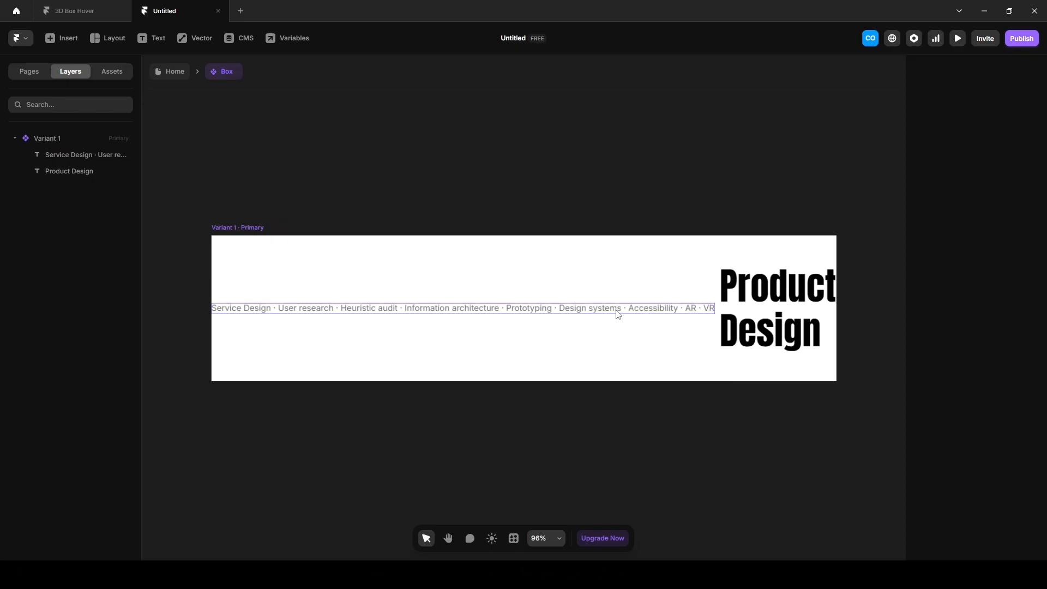
key("Escape")
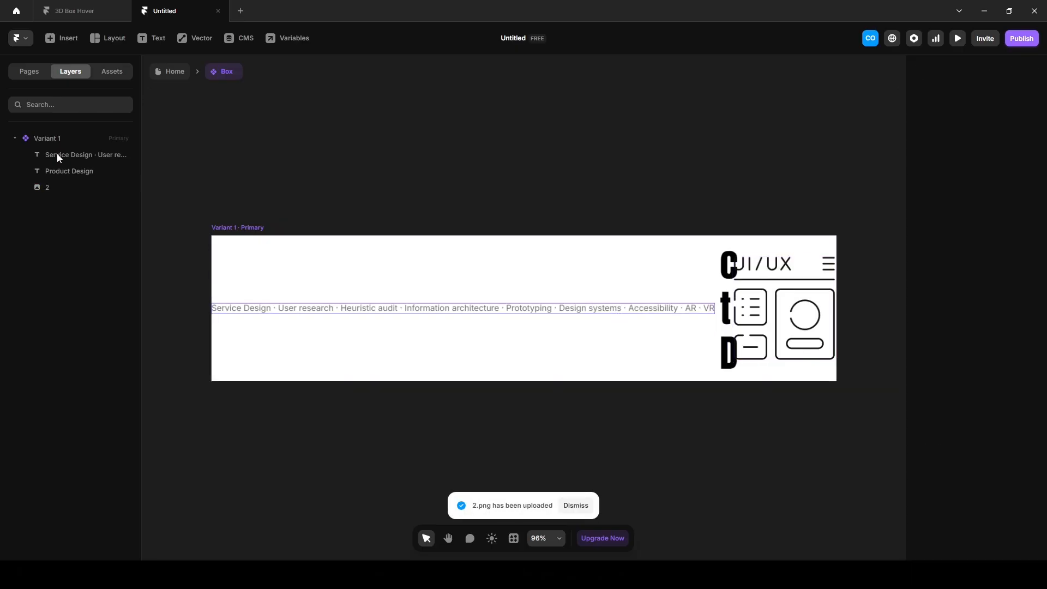
Group the service description and the Product Design heading into a stack named Text.
left_click(56, 154)
left_click(63, 169, "shift")
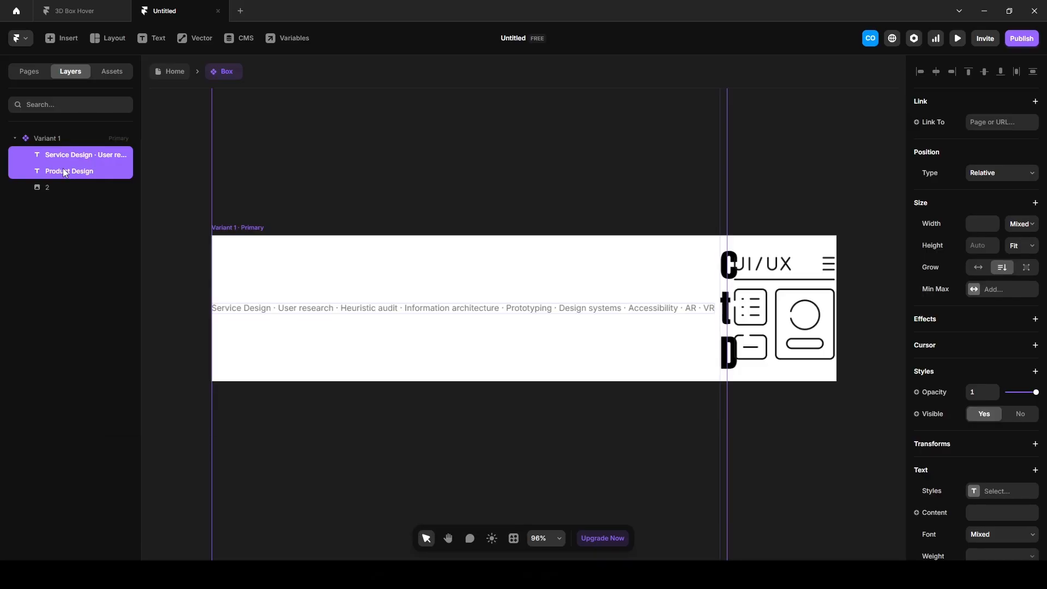
key("ctrl+alt+Return")
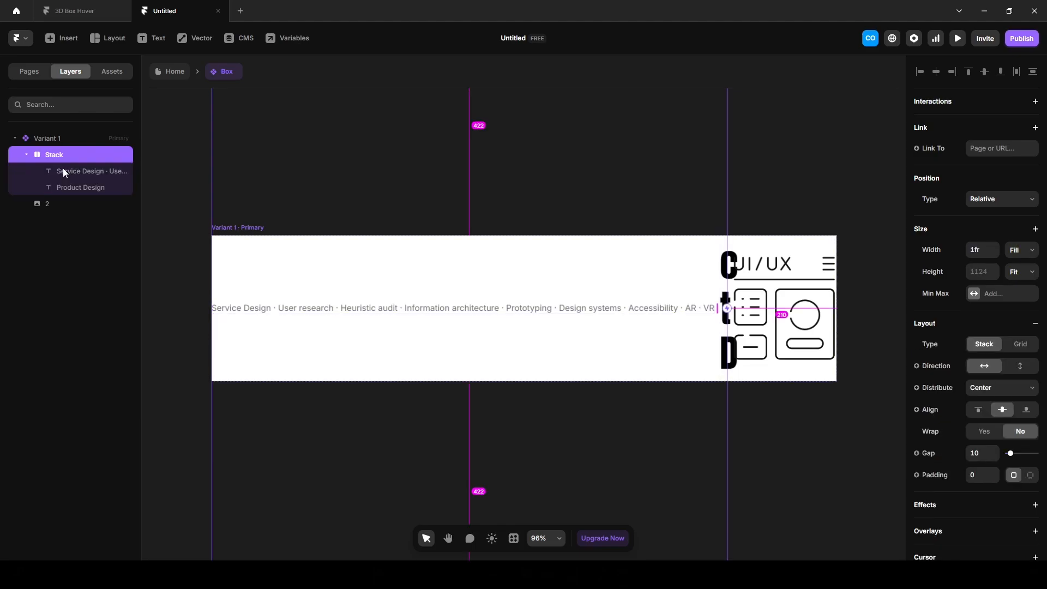
double_click(57, 155)
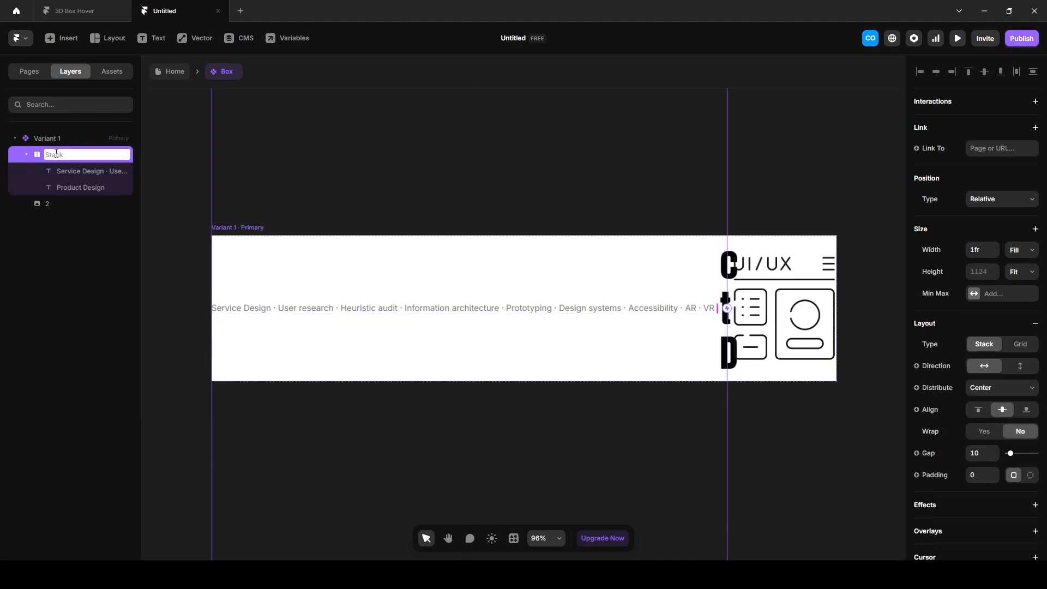
type("Text")
key("Return")
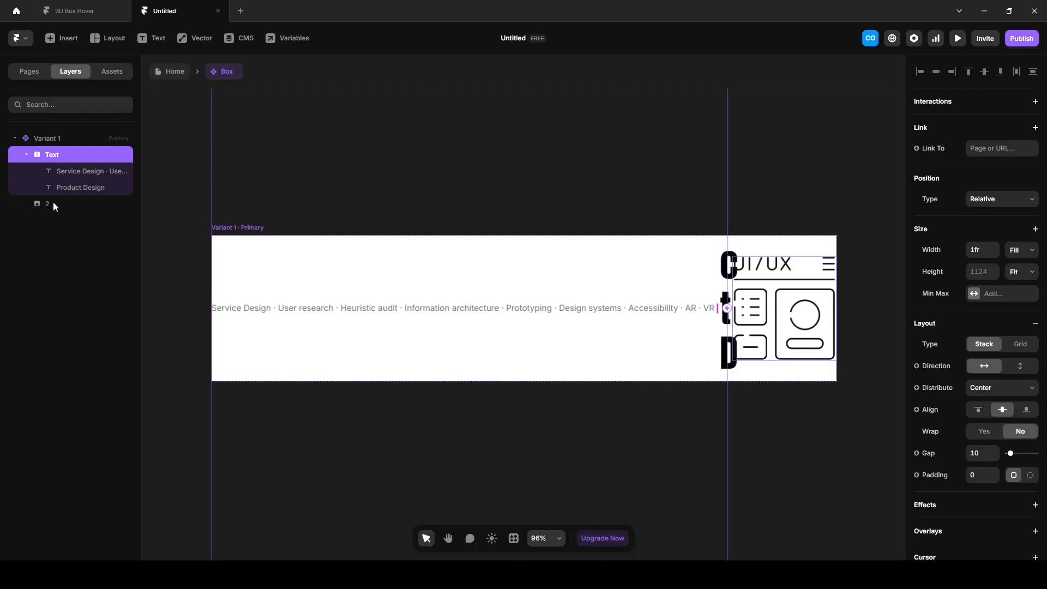
Rename the image layer 2 as Icon.
left_click(53, 204)
double_click(53, 204)
type("Icon")
key("Return")
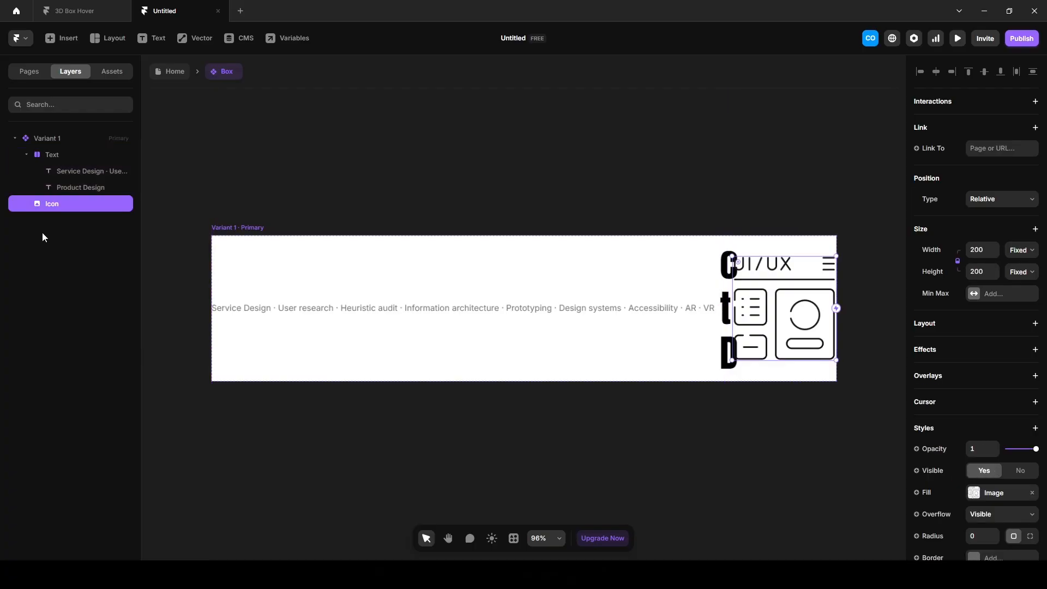
Wrap the Text stack and the Icon image together in a stack named Box 1.
left_click(52, 153, "shift")
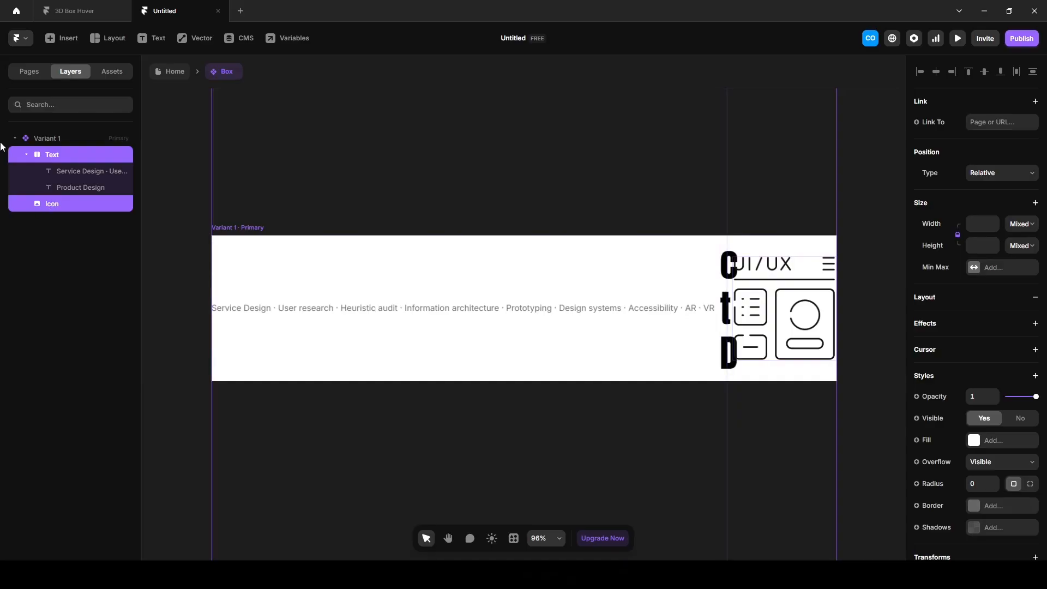
key("ctrl+Return")
double_click(55, 155)
type("B")
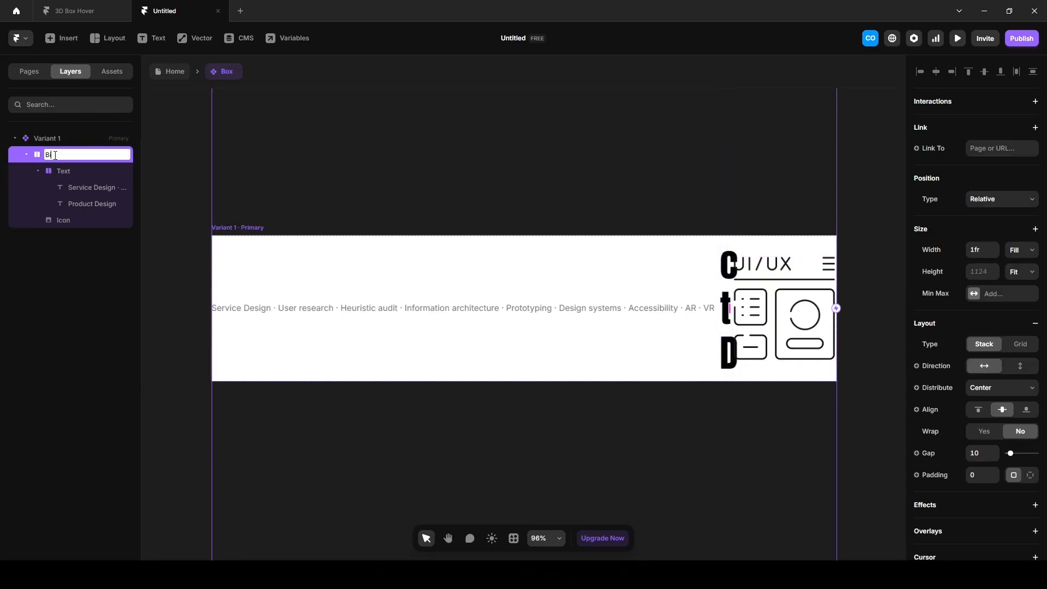
type("ox")
key("Return")
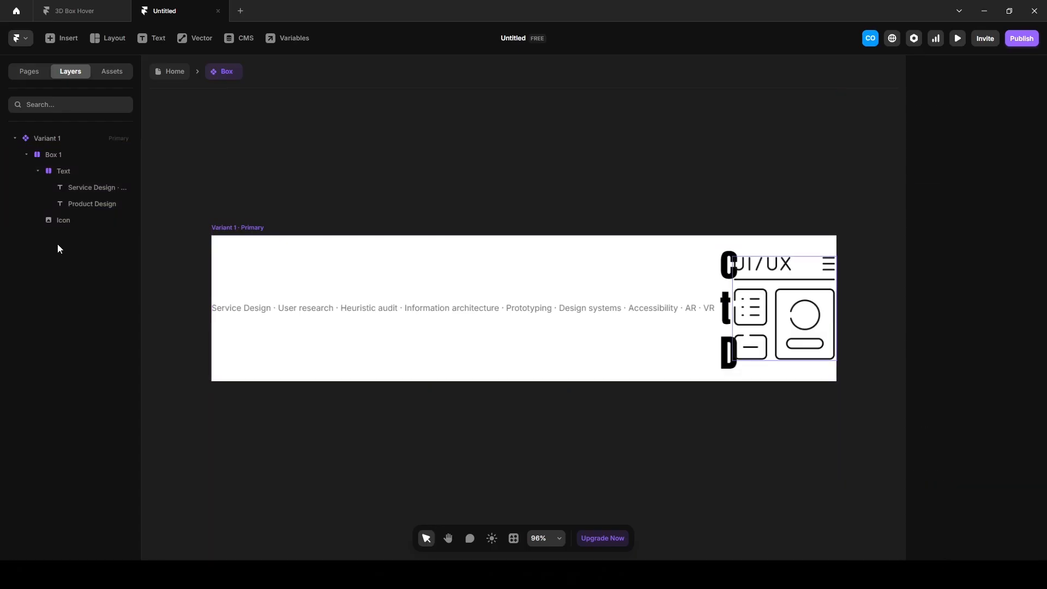
Set both the width and the height of the service description text to Fill.
left_click(91, 188)
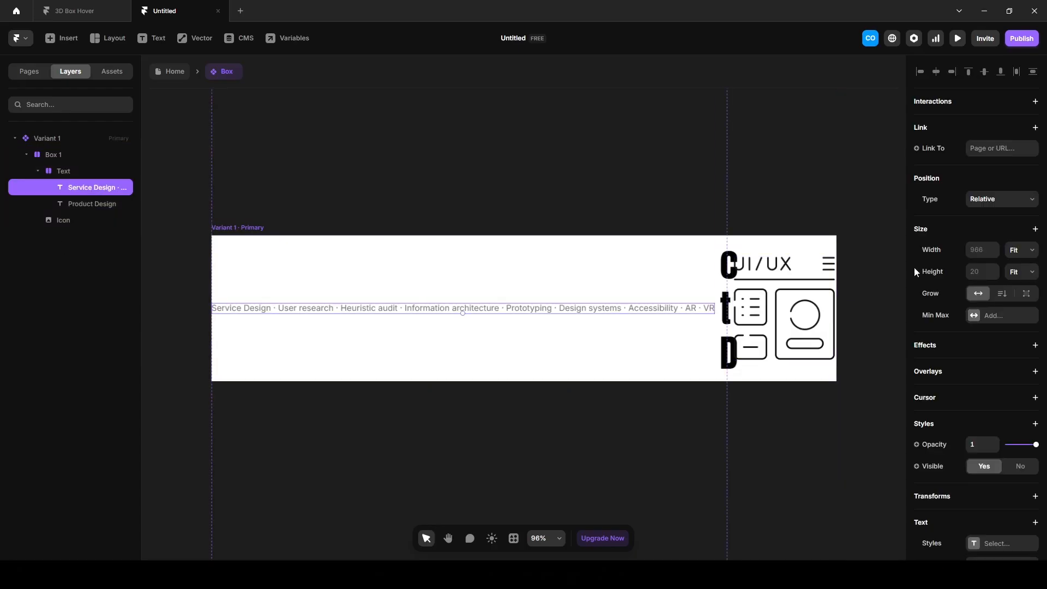
left_click(1014, 250)
left_click(1013, 292)
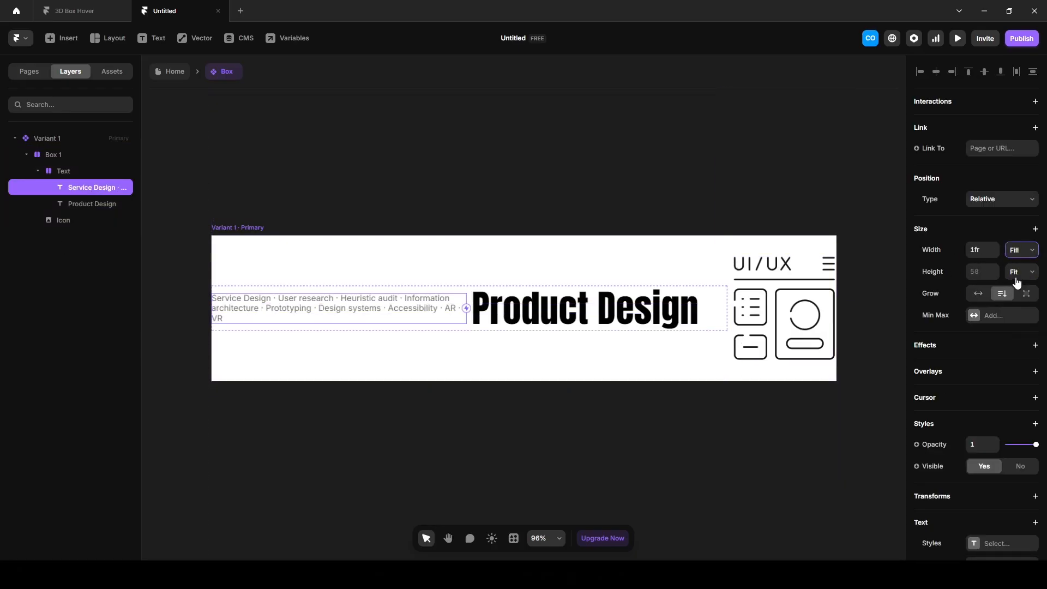
left_click(1017, 273)
left_click(1019, 321)
Switch the Text stack to vertical direction and place the Product Design heading above the description.
left_click(81, 170)
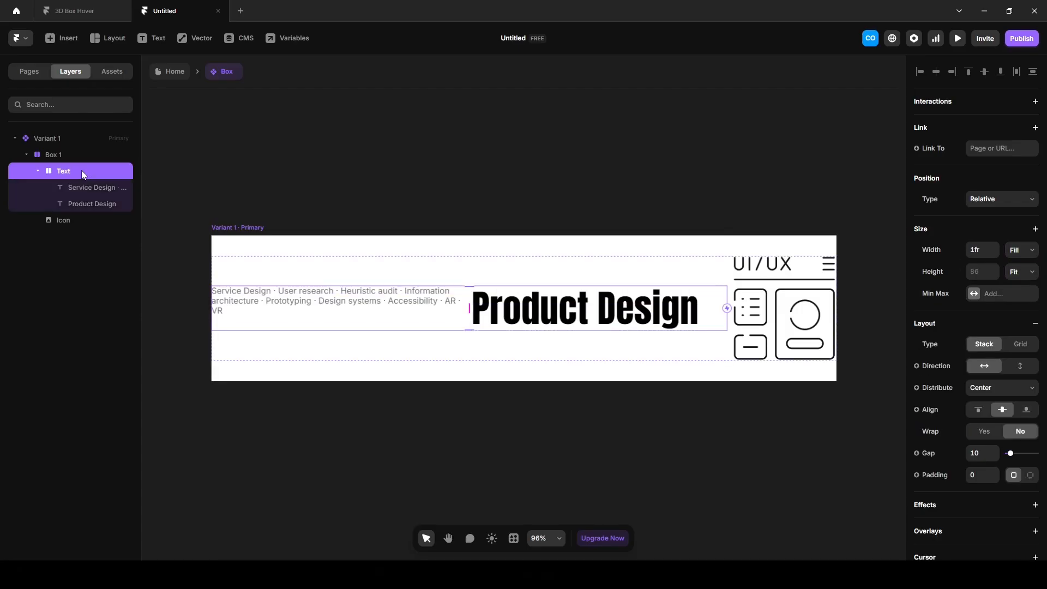
left_click(1019, 369)
left_click(88, 207)
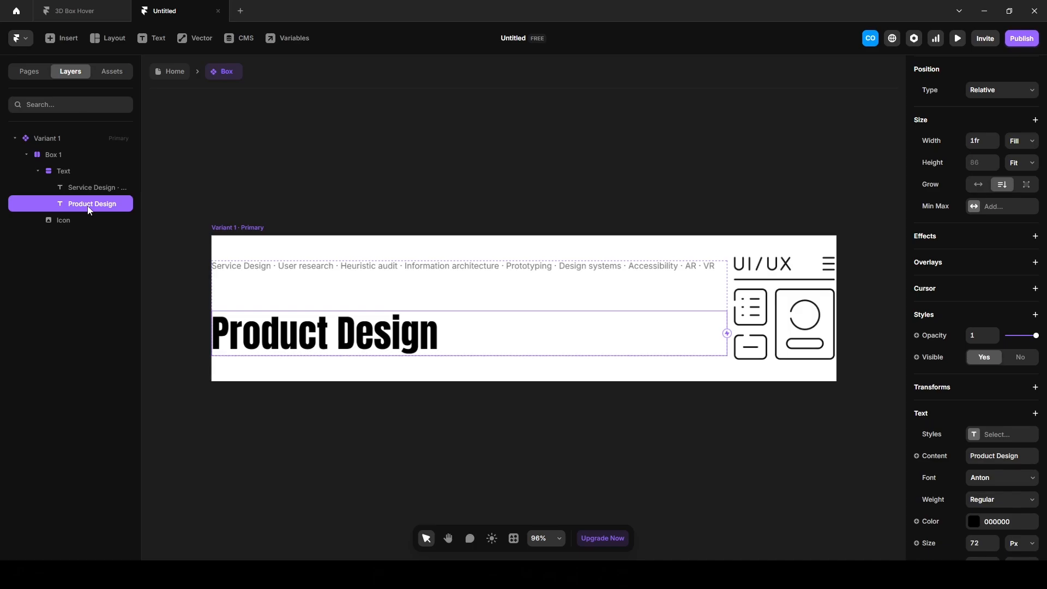
key("ctrl+]")
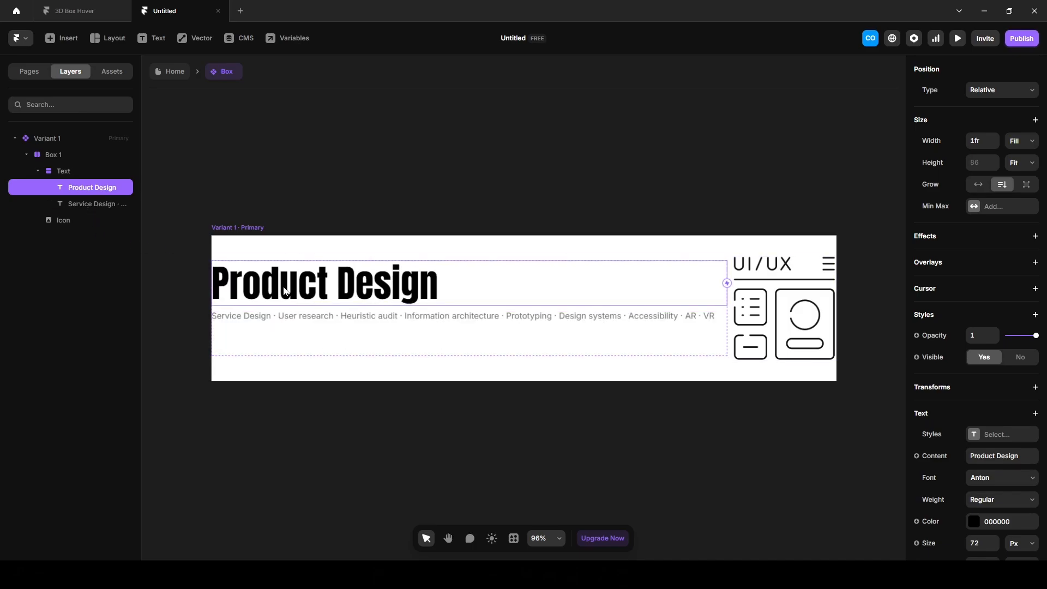
left_click(155, 230)
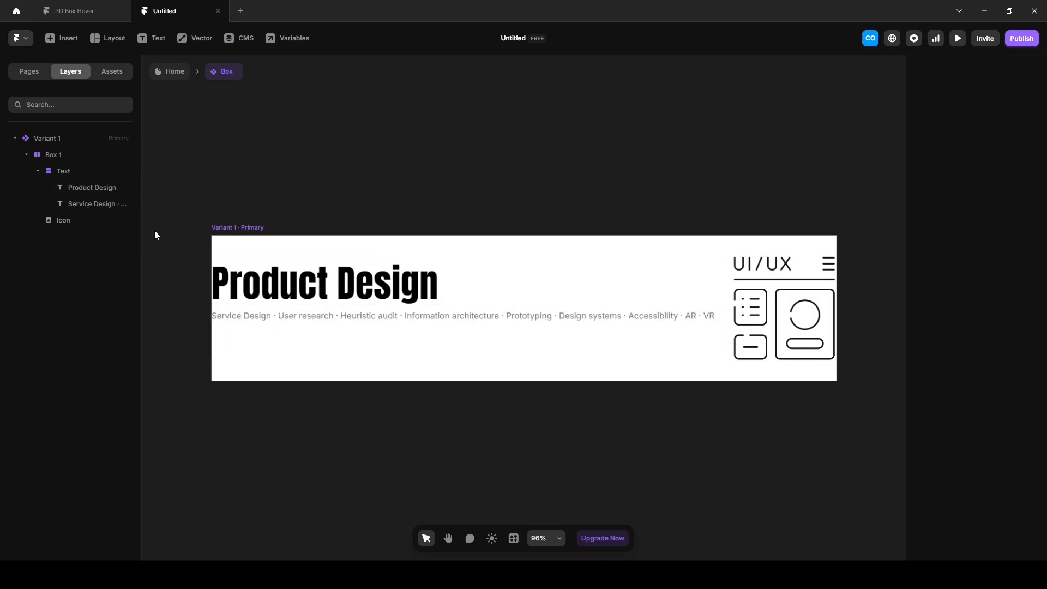
Set the padding and the gap of the Box 1 stack to 40 each.
left_click(50, 154)
left_click(978, 476)
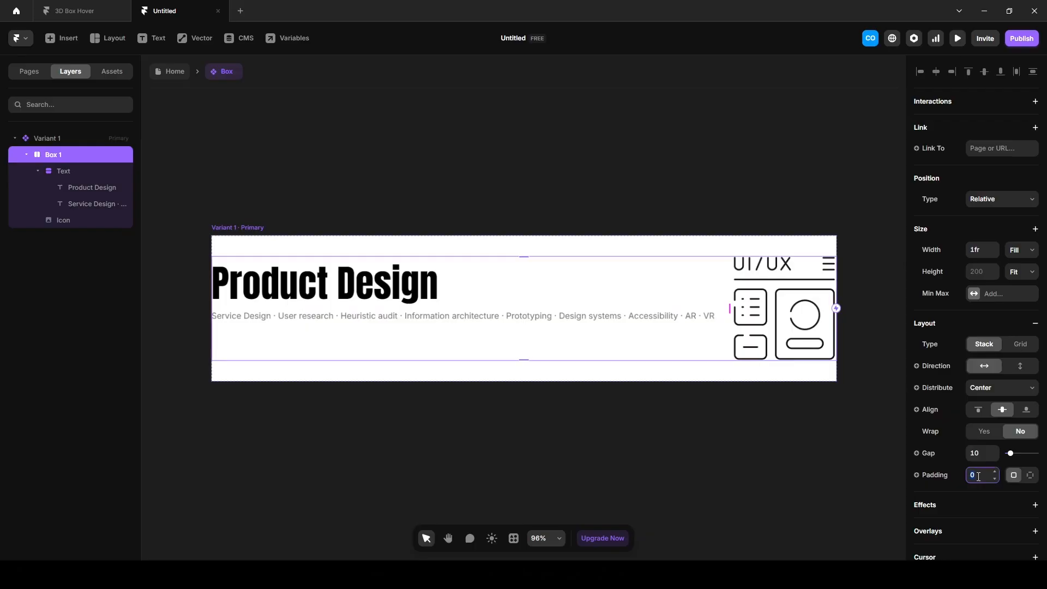
type("40")
key("Return")
left_click(977, 453)
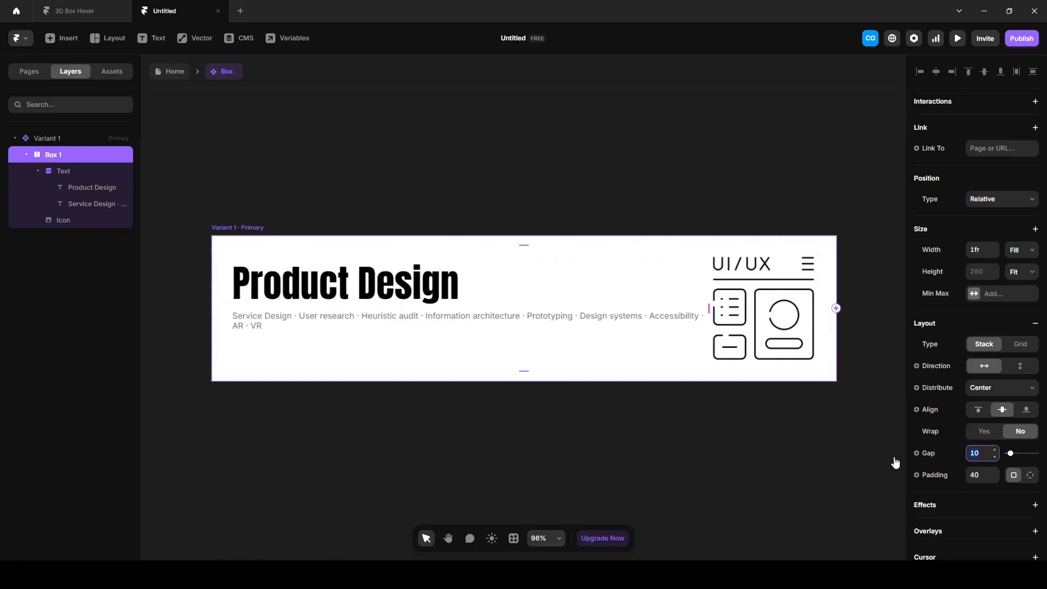
type("35")
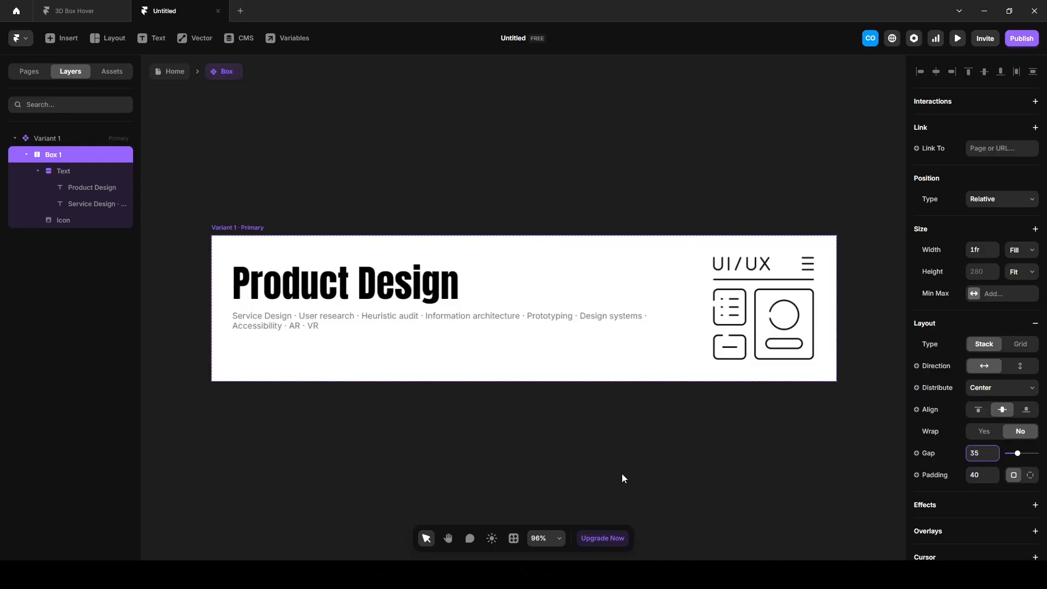
key("BackSpace")
key("BackSpace")
type("40")
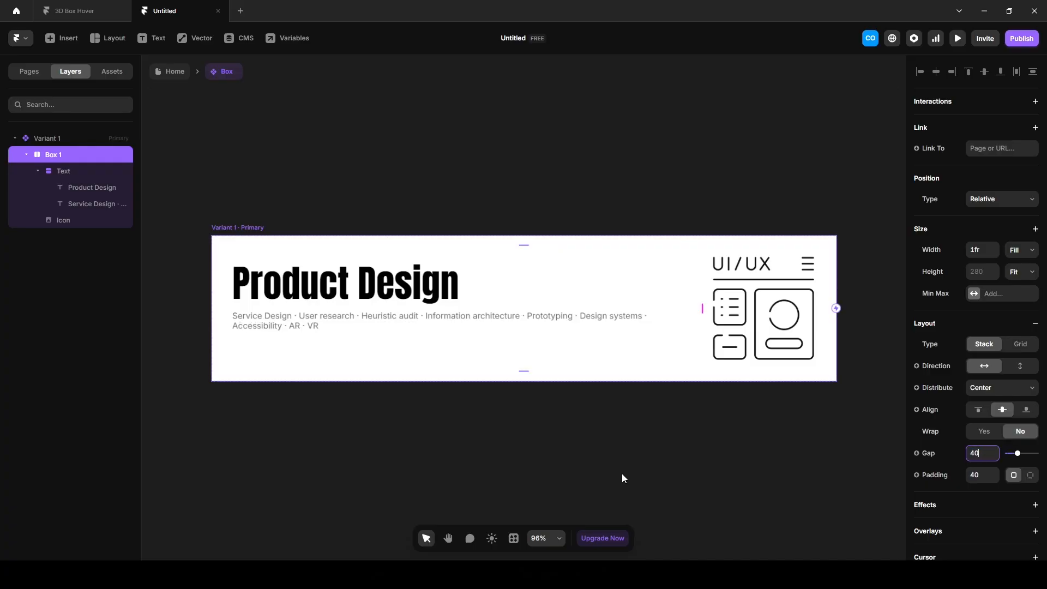
Set the service description's height to Fit and increase its text size to 20 px.
left_click(92, 204)
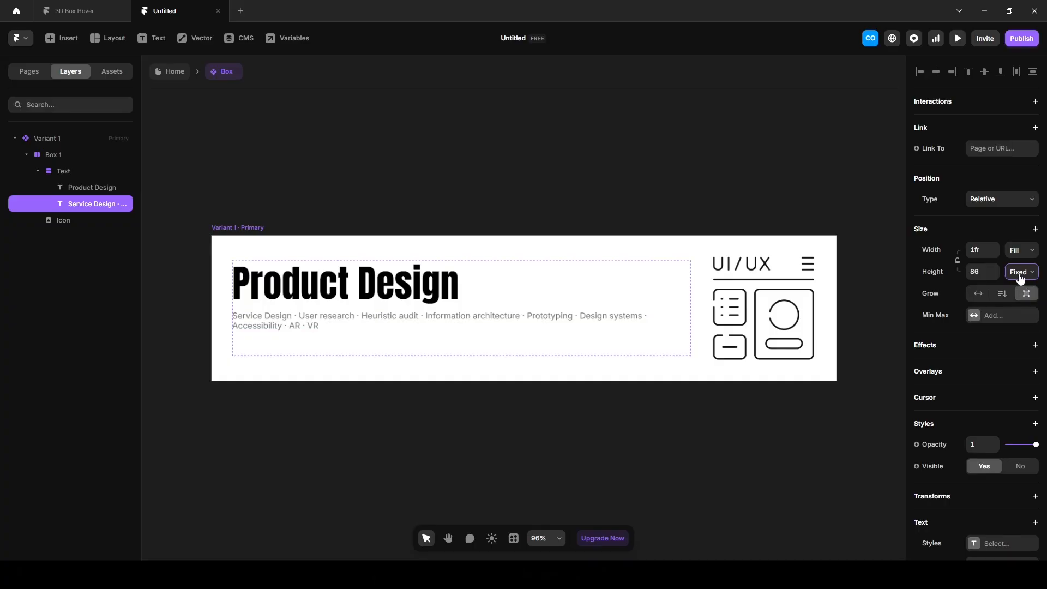
left_click(1022, 271)
left_click(1023, 327)
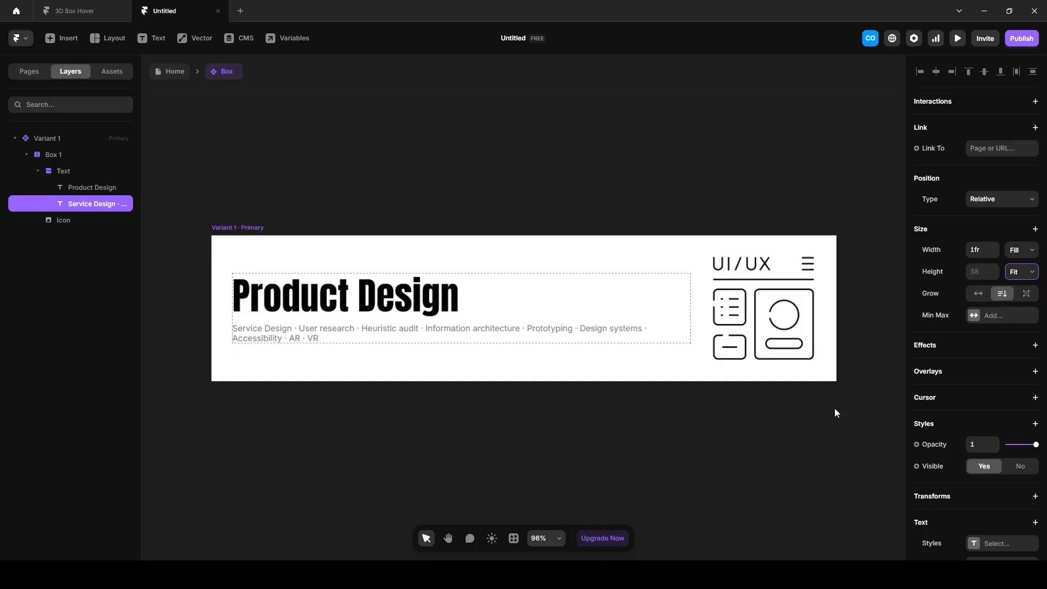
key("Up")
key("Up")
key("Up")
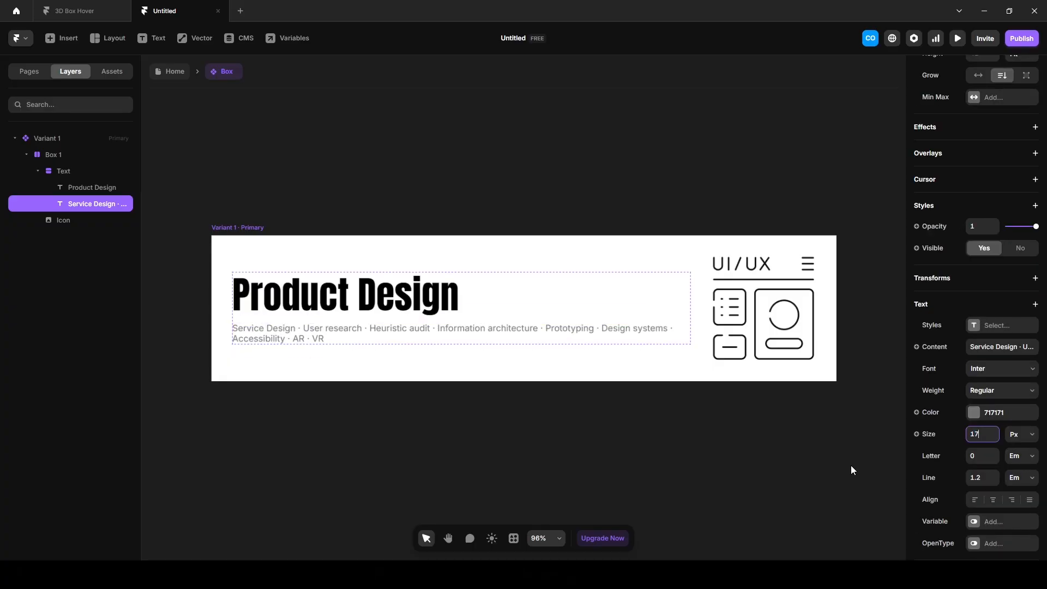
key("Up")
Tighten the letter spacing of the Product Design heading slightly.
scroll(964, 494, "down", 3)
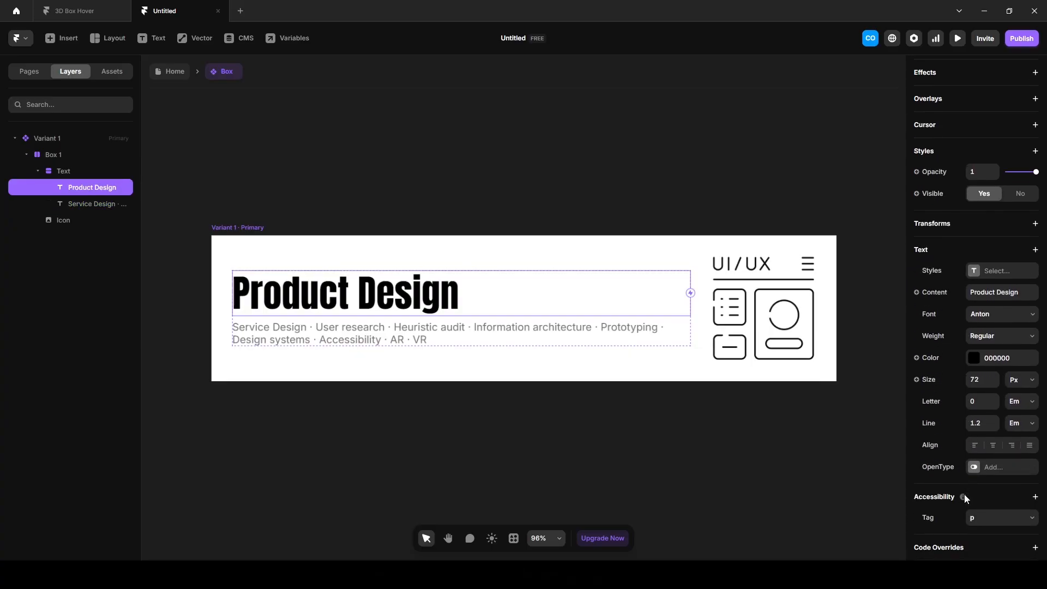
left_click(978, 401)
key("Down")
key("Down")
key("Down")
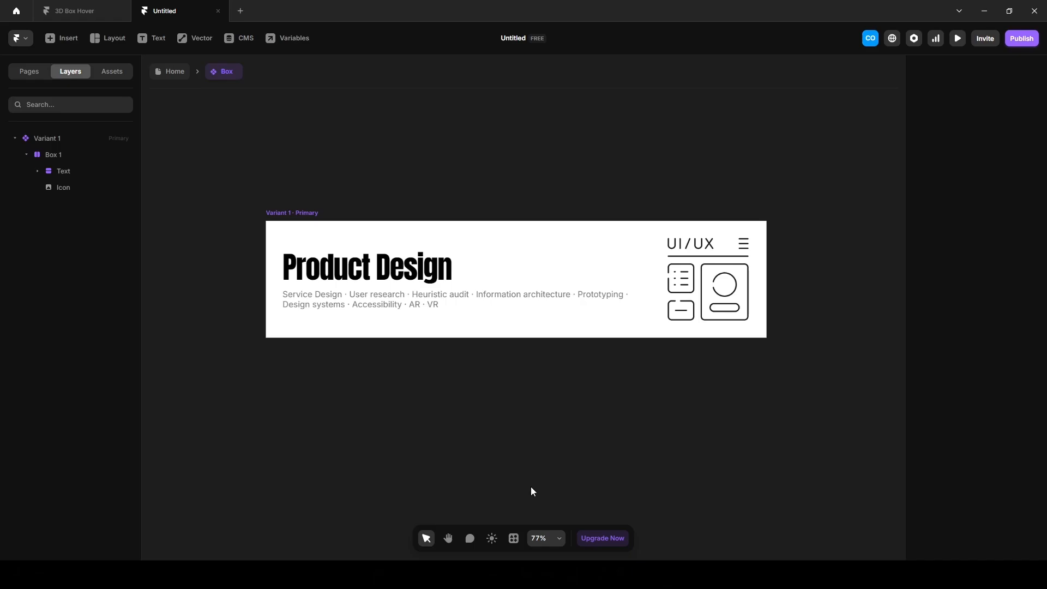
Insert the image 1.png with absolute positioning and nest it inside Box 1 after the Icon.
left_click_drag(479, 318, 479, 262)
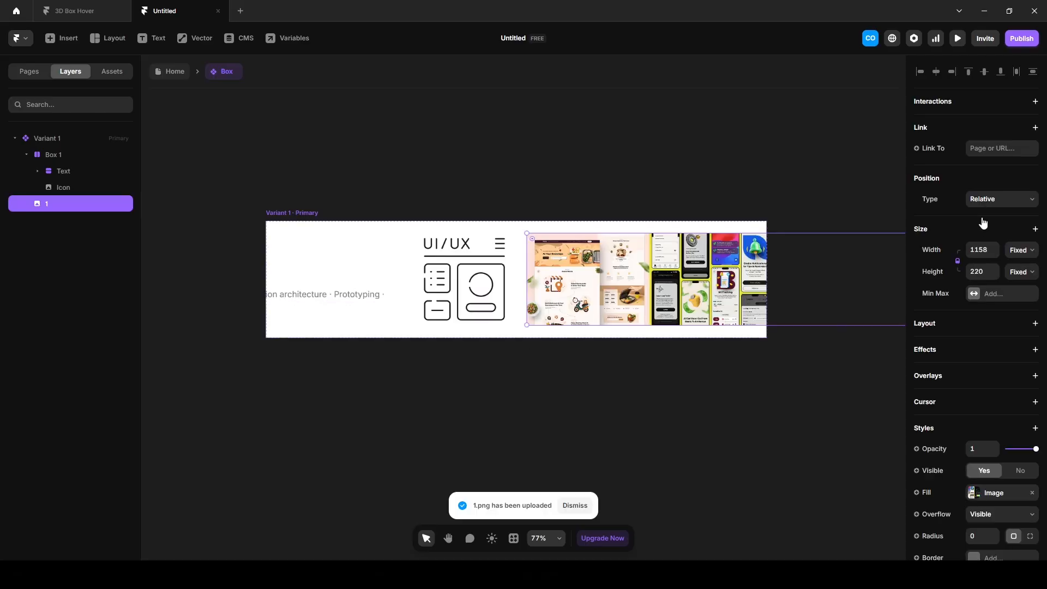
left_click(985, 208)
left_click(985, 217)
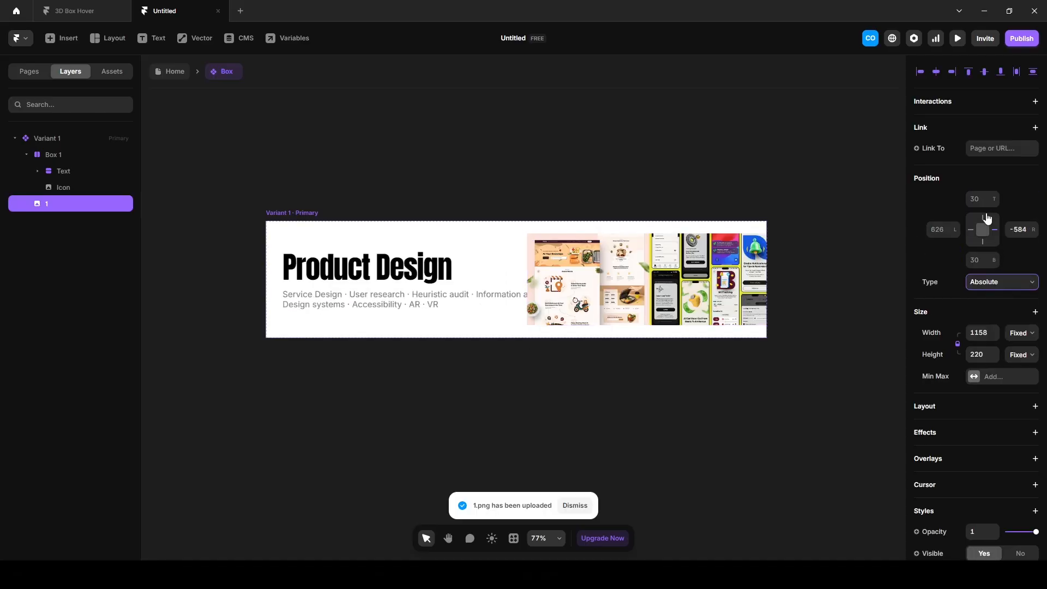
left_click_drag(44, 204, 60, 156)
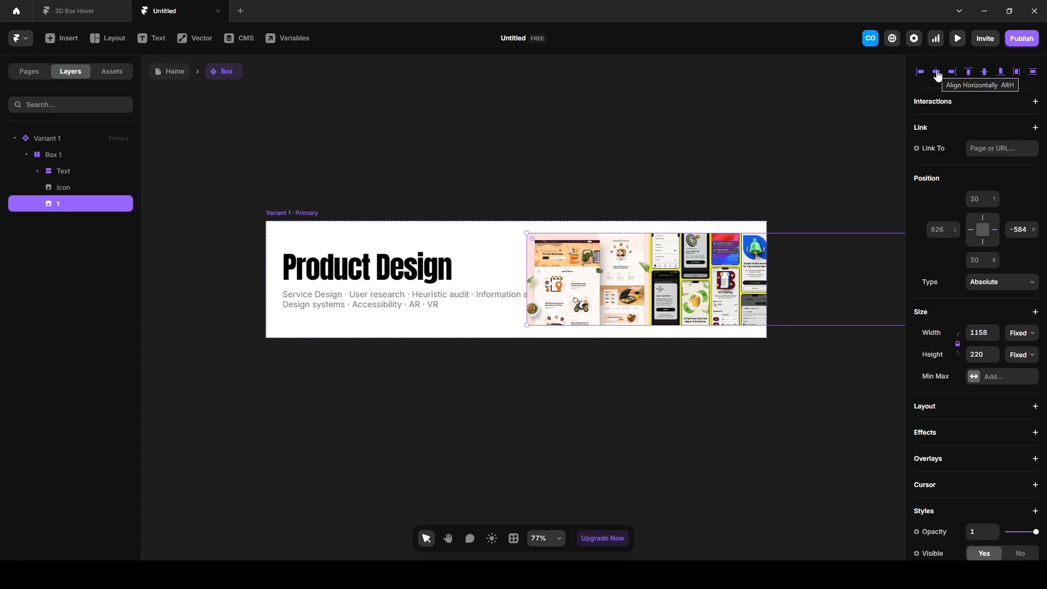
Centre image 1 horizontally in Box 1 and make its size relative, with width 100% and height 100%.
left_click(936, 73)
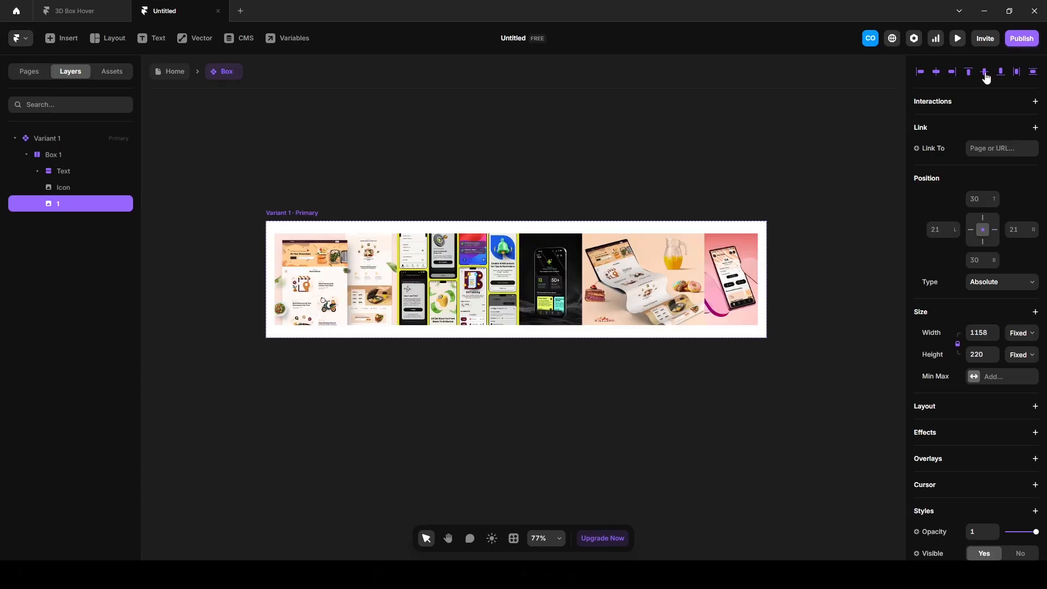
left_click(1021, 333)
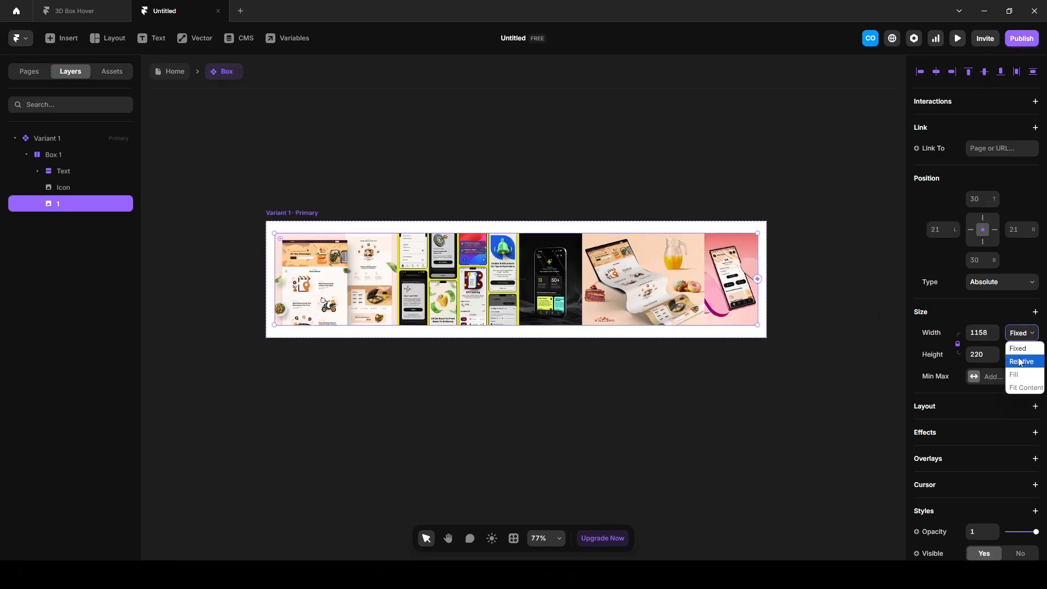
left_click(1020, 361)
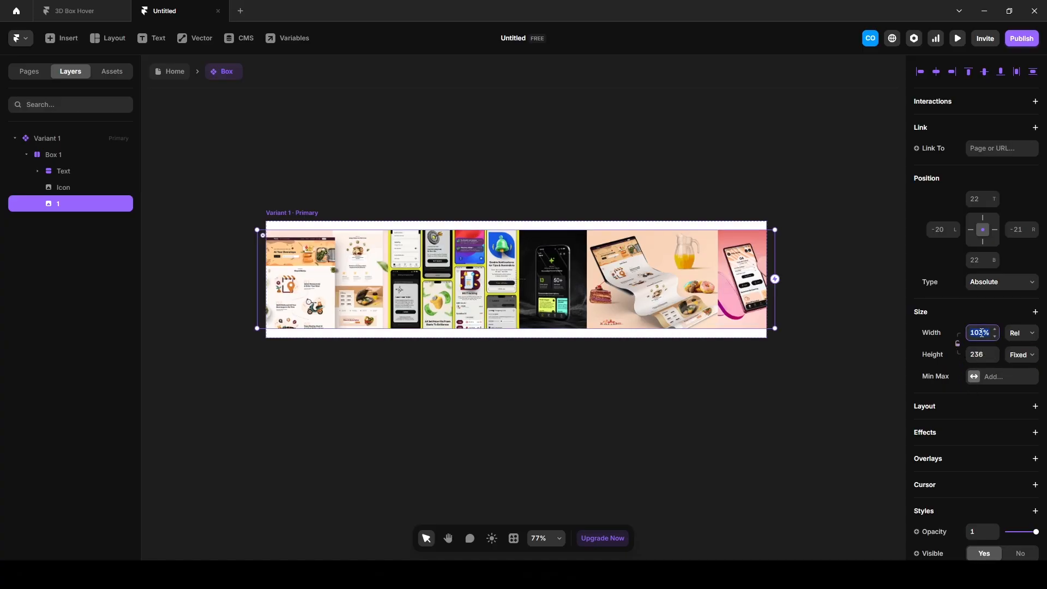
left_click(1019, 354)
left_click(1021, 384)
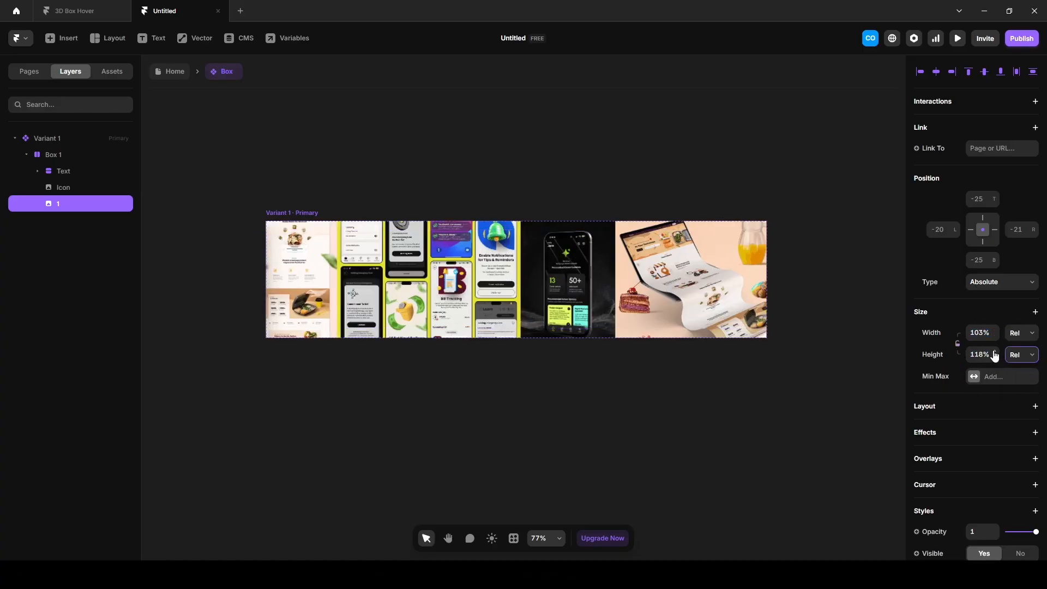
key("ctrl+a")
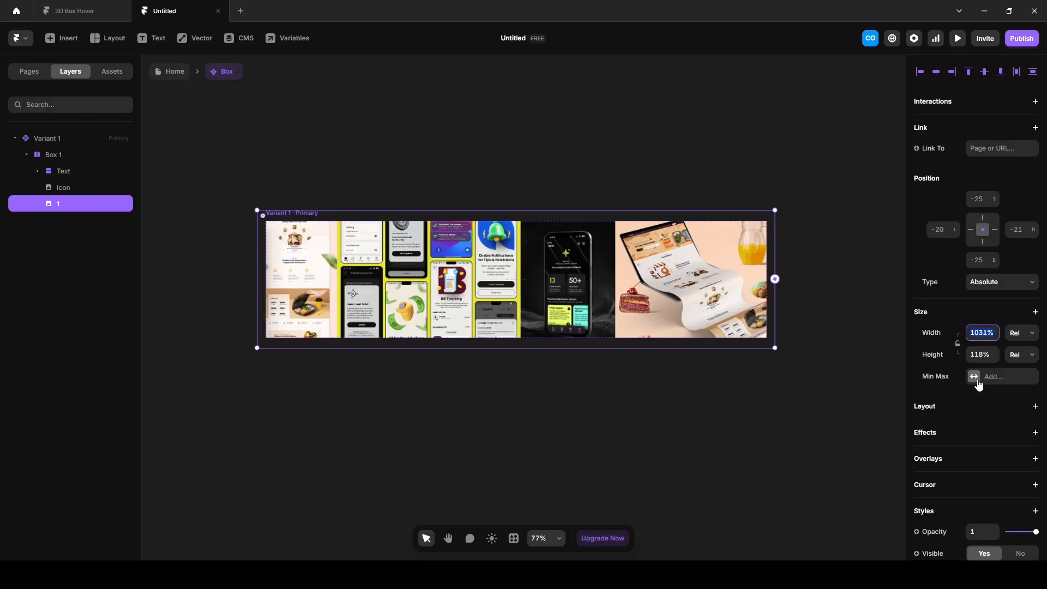
type("100")
key("Return")
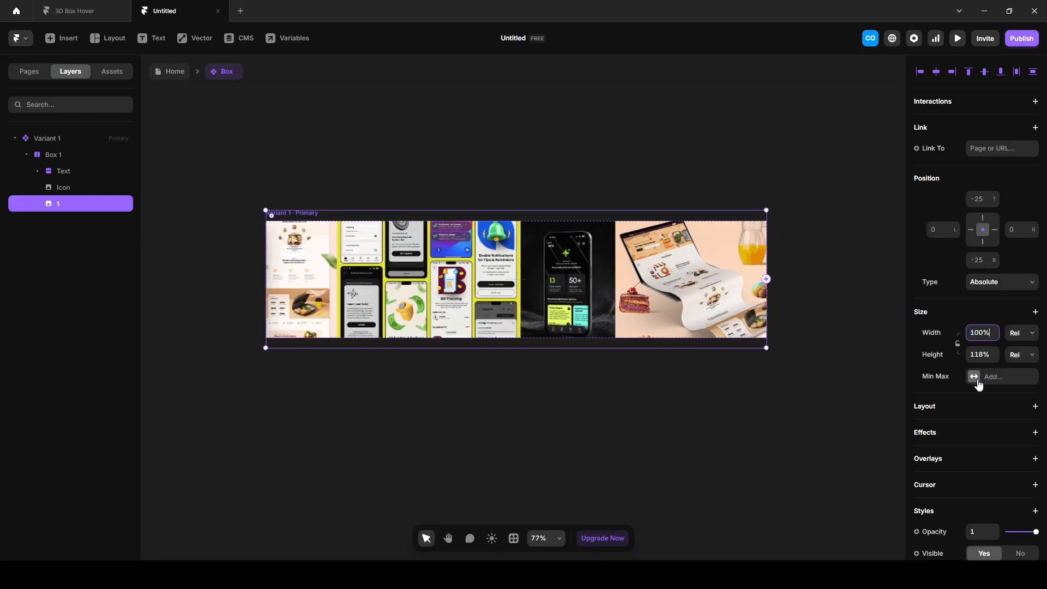
left_click(977, 354)
type("100")
key("Return")
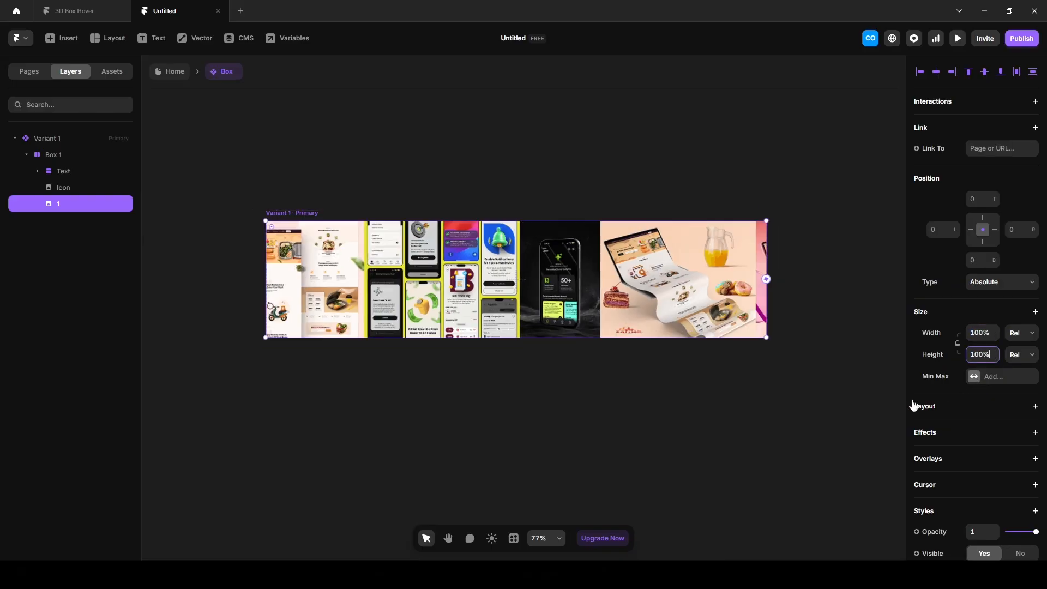
Wrap image 1 in a stack, centre it in Box 1 and make its width and height relative at 100%.
key("shift+a")
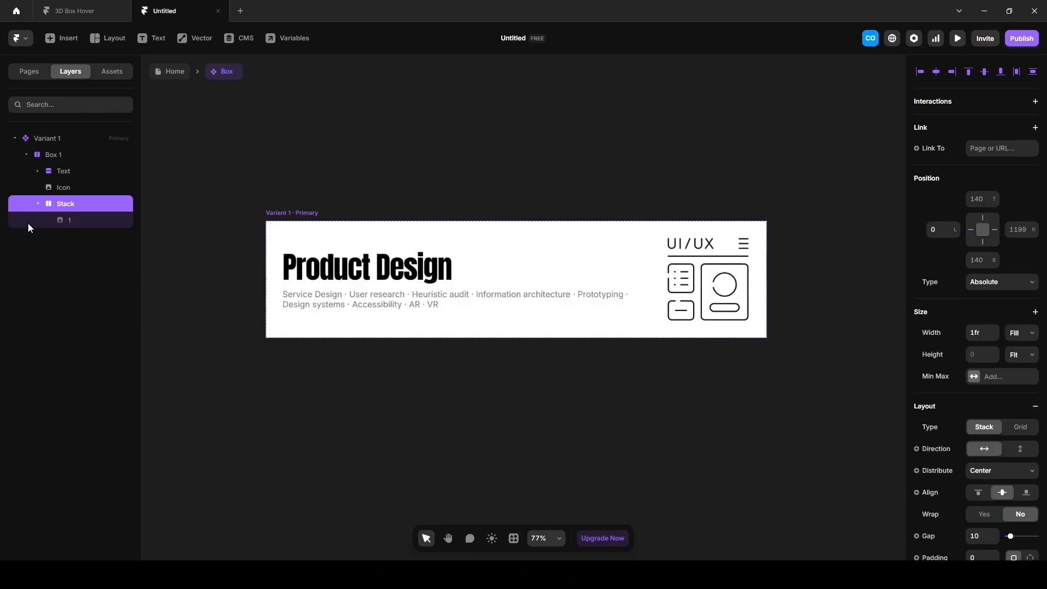
left_click(1019, 334)
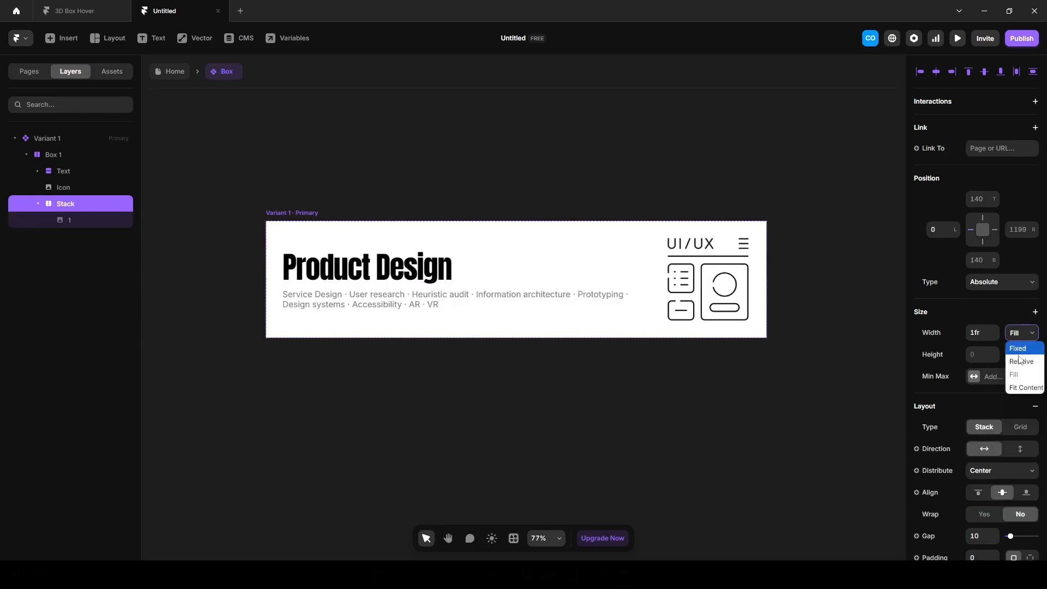
left_click(979, 335)
key("Return")
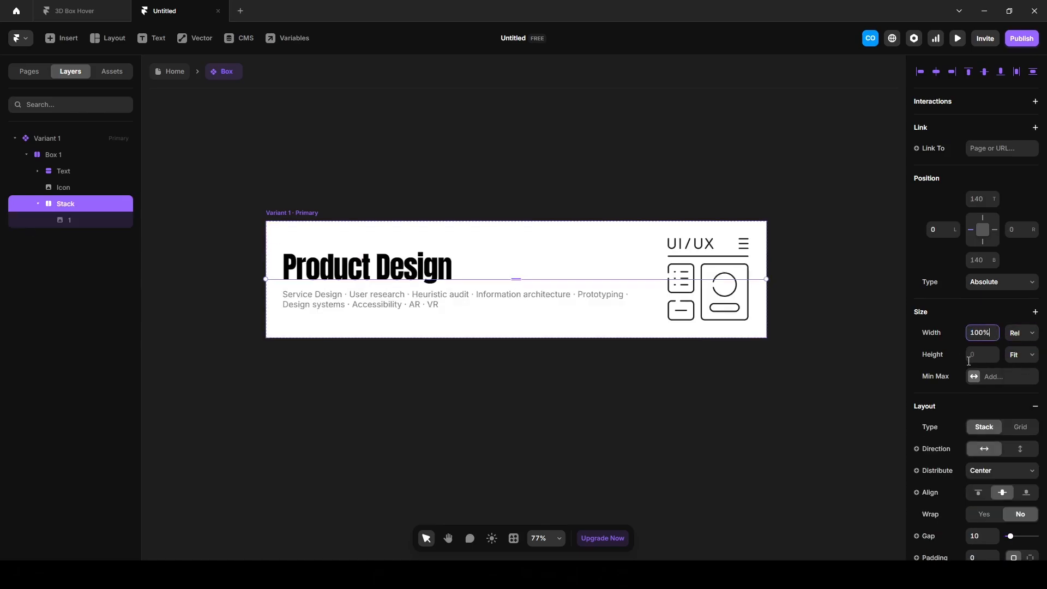
left_click(1021, 356)
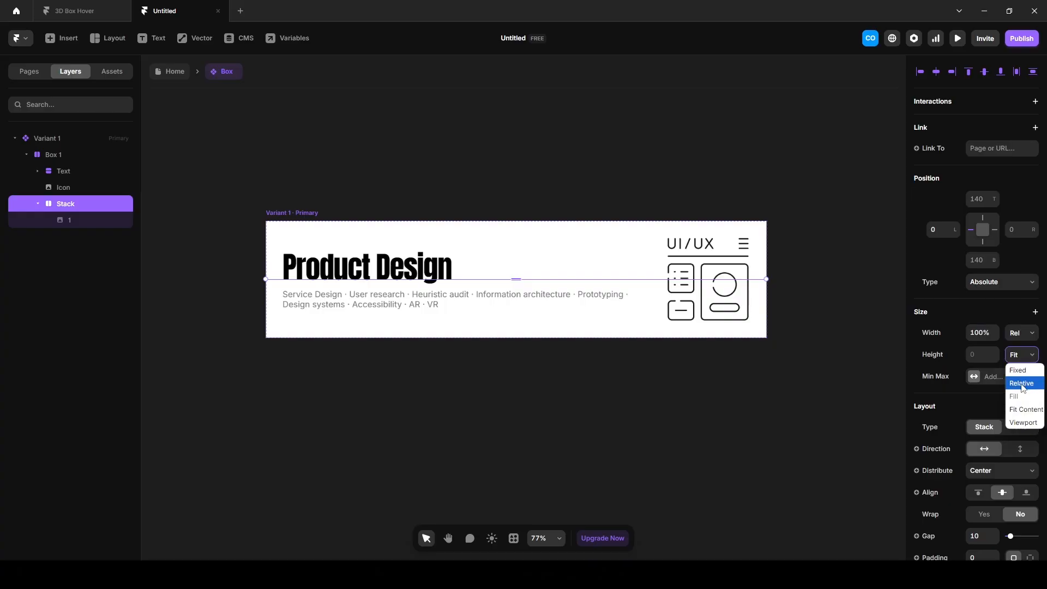
left_click(1014, 383)
left_click(987, 355)
type("100")
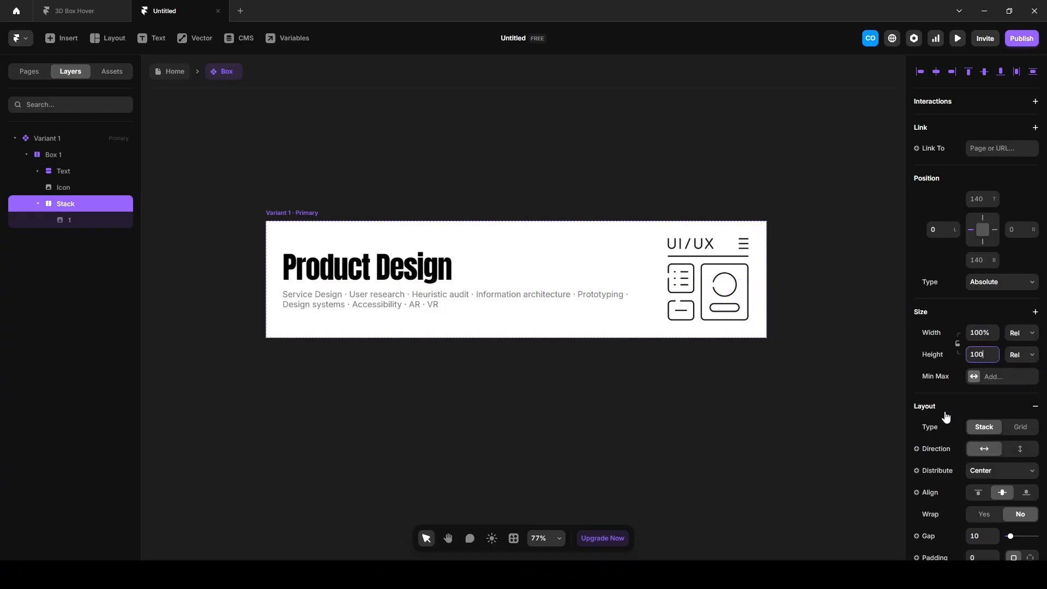
key("Return")
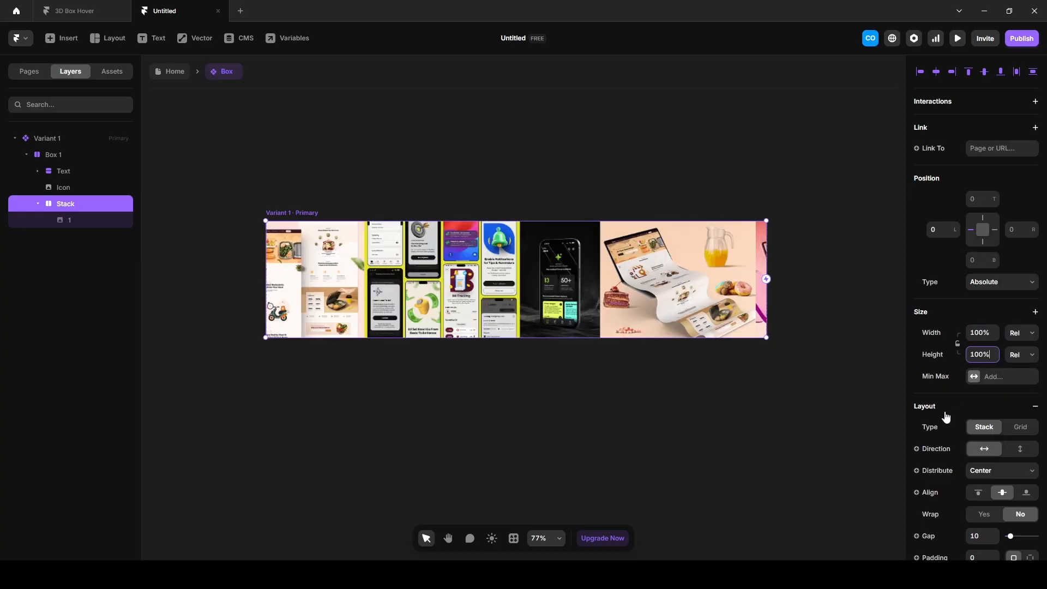
left_click(970, 231)
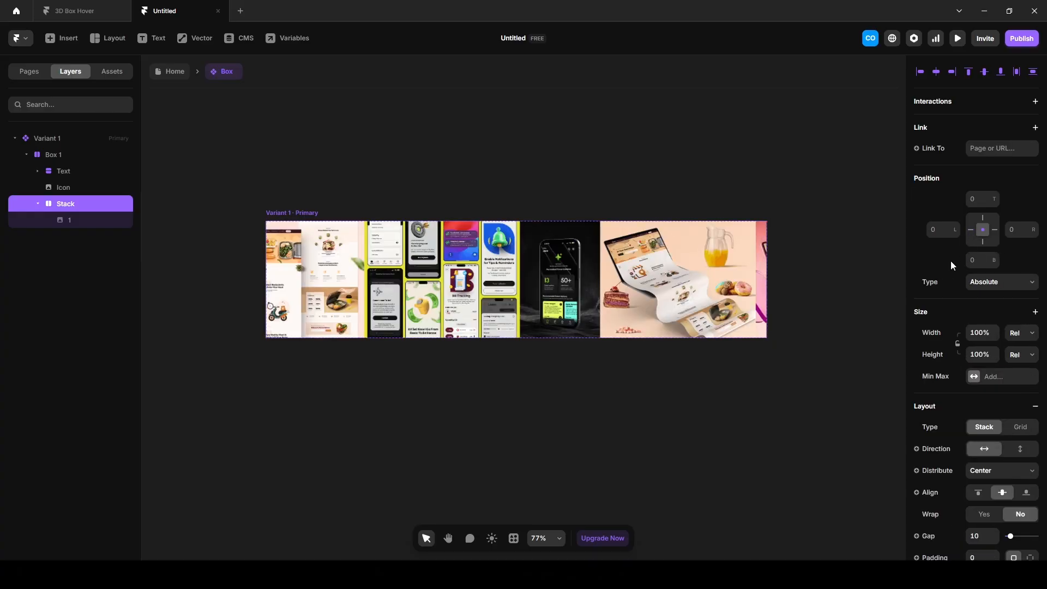
Rename the stack wrapping image 1 as Image.
double_click(65, 205)
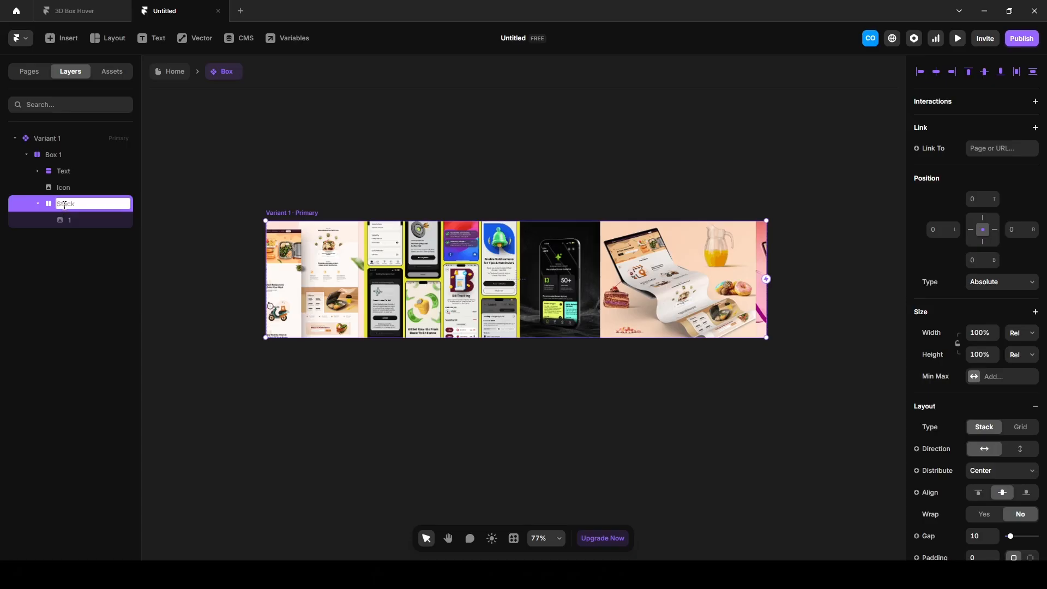
type("Image")
key("Return")
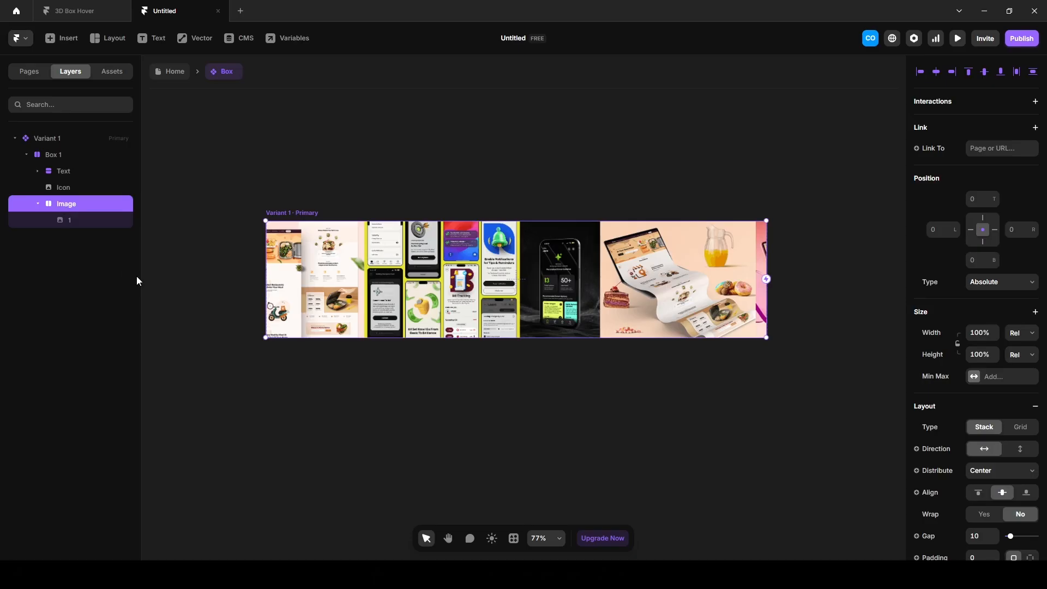
Add Rotate, Perspective and Preserve 3D transforms to Box 1.
left_click(57, 152)
scroll(959, 491, "down", 5)
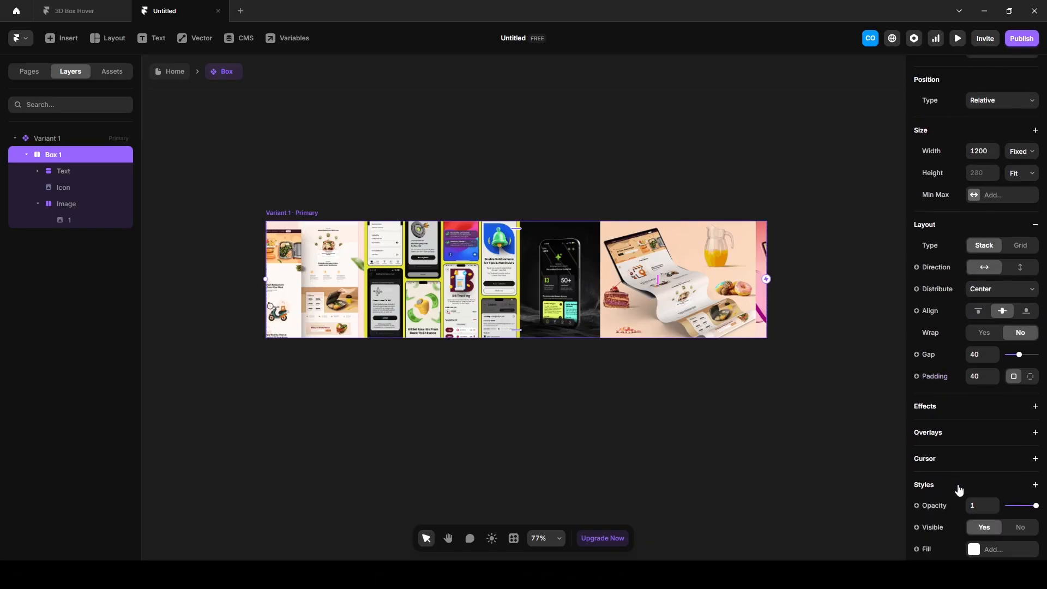
scroll(959, 490, "down", 3)
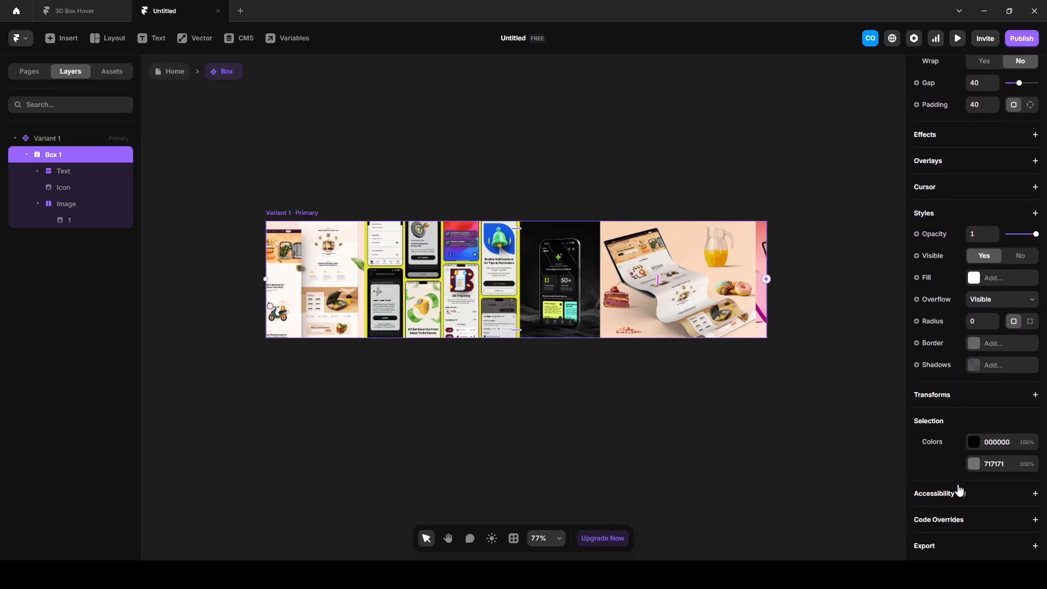
left_click(1035, 391)
left_click(1005, 434)
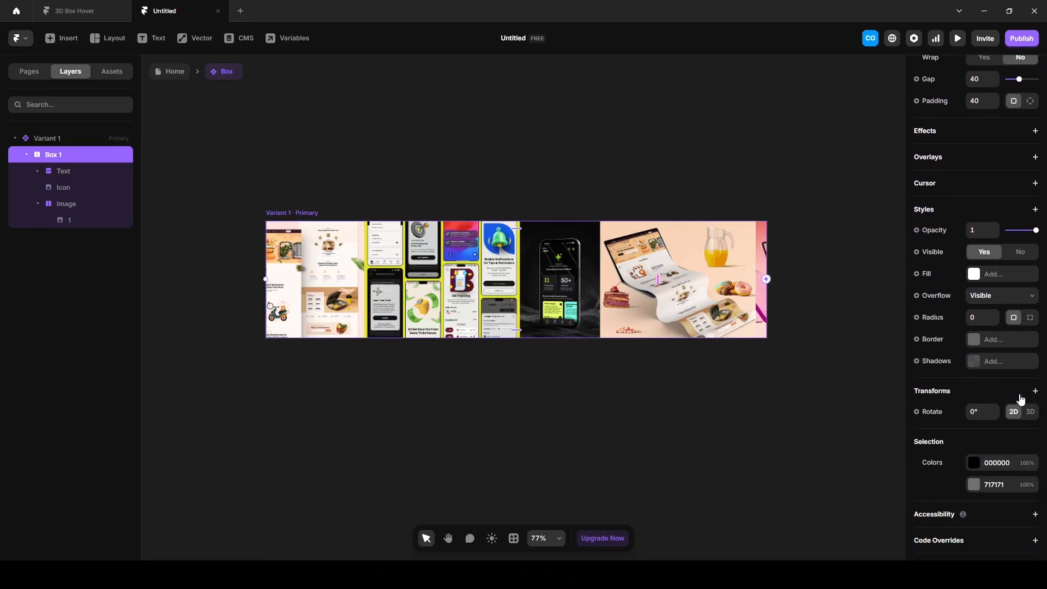
left_click(1032, 394)
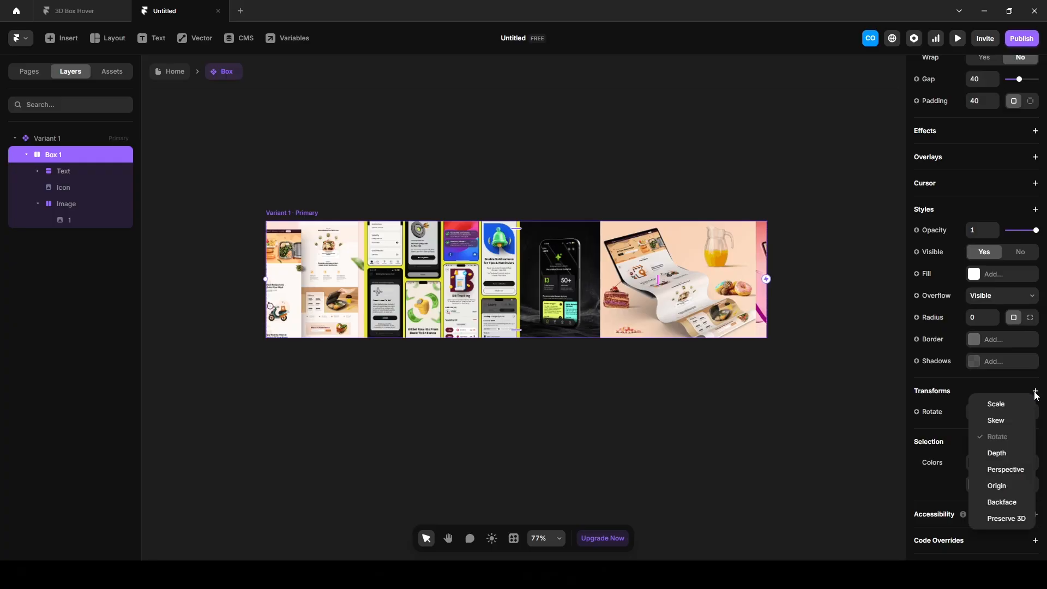
left_click(1001, 472)
left_click(1035, 391)
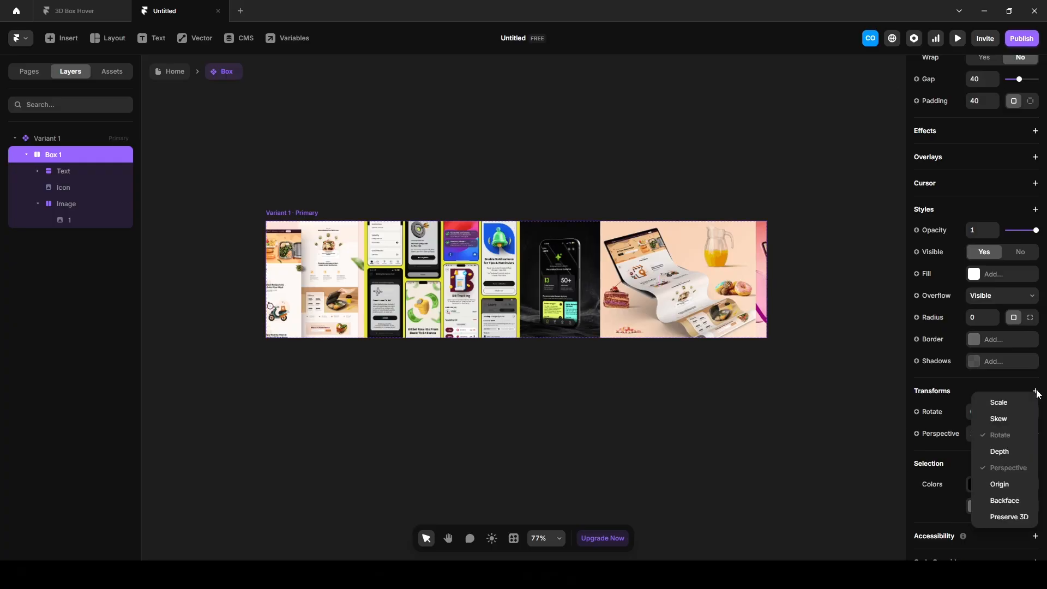
left_click(1005, 518)
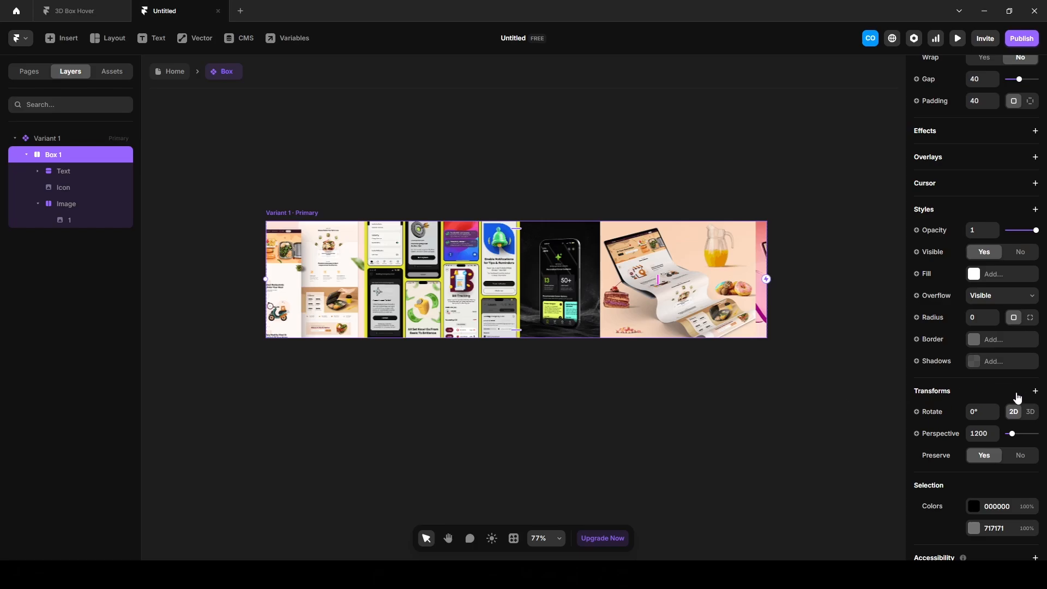
Add an Origin transform to Box 1 and set its Y origin to 100%.
left_click(1035, 393)
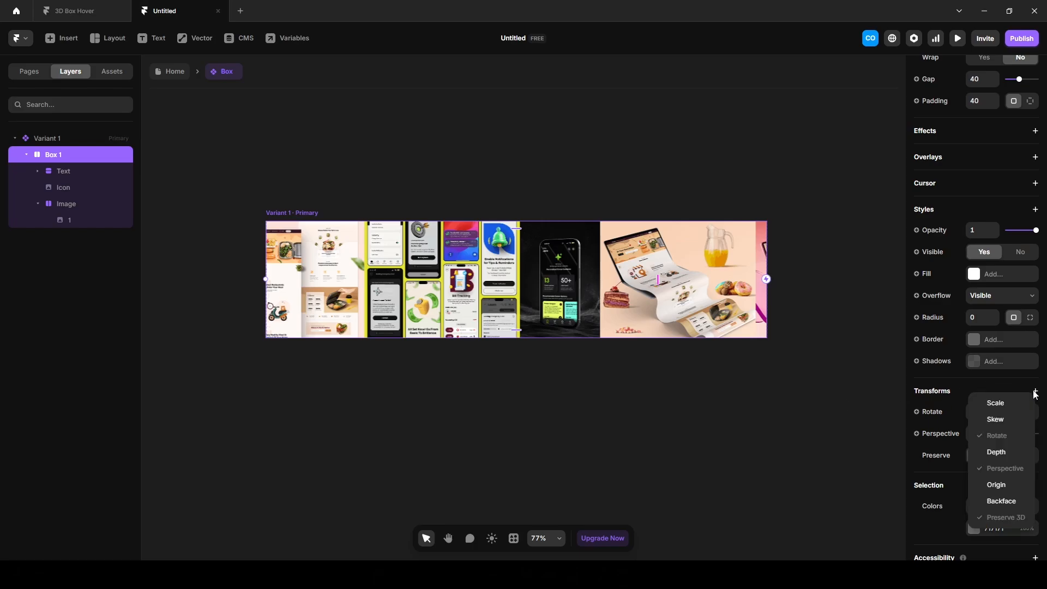
left_click(996, 487)
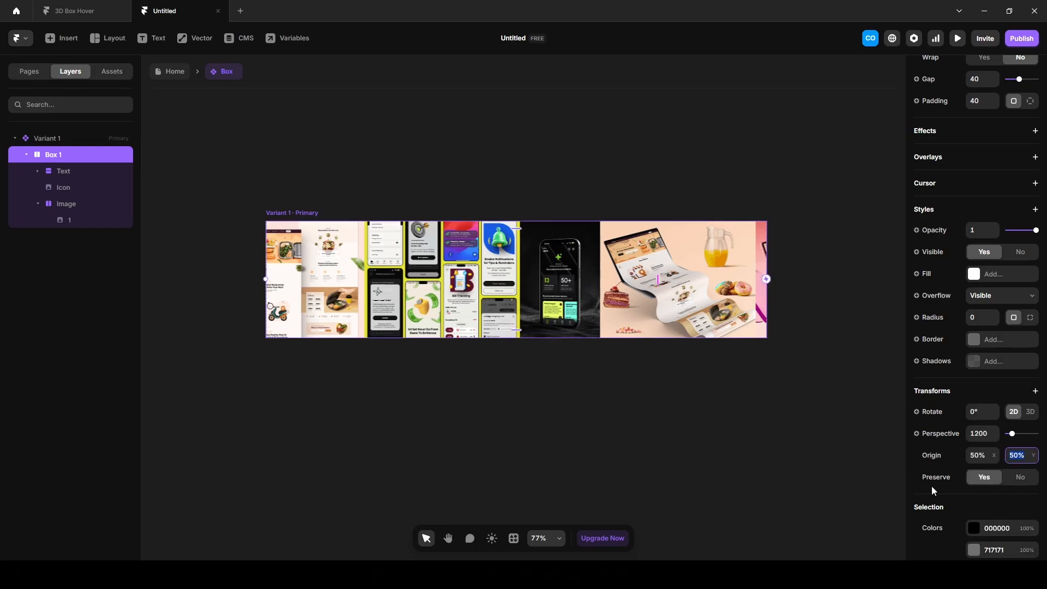
type("100")
key("Return")
Add Rotate, Origin and Preserve 3D transforms to the Image stack.
left_click(70, 205)
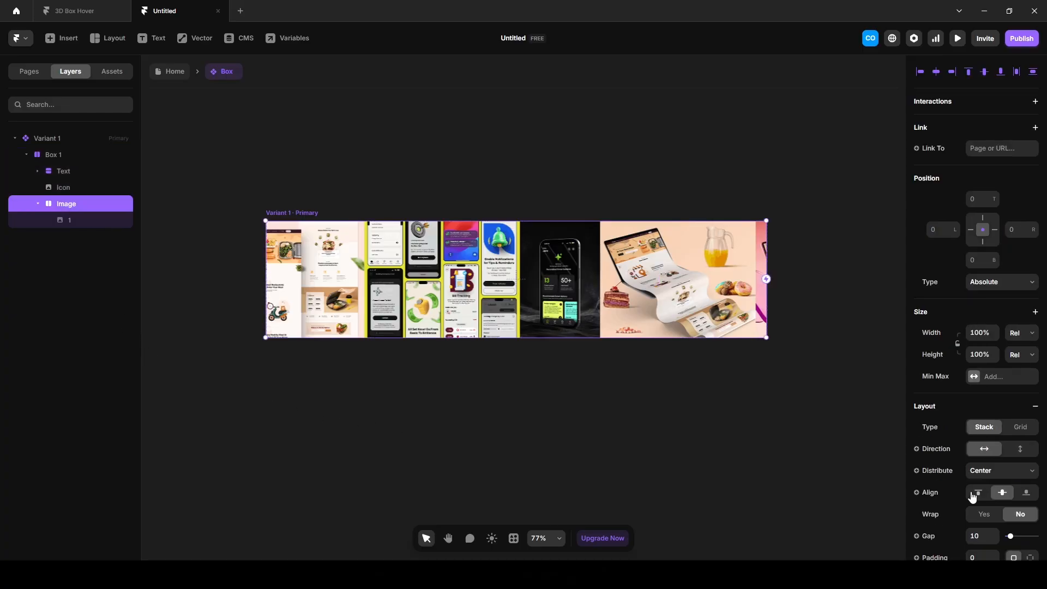
scroll(970, 498, "down", 5)
scroll(971, 498, "down", 2)
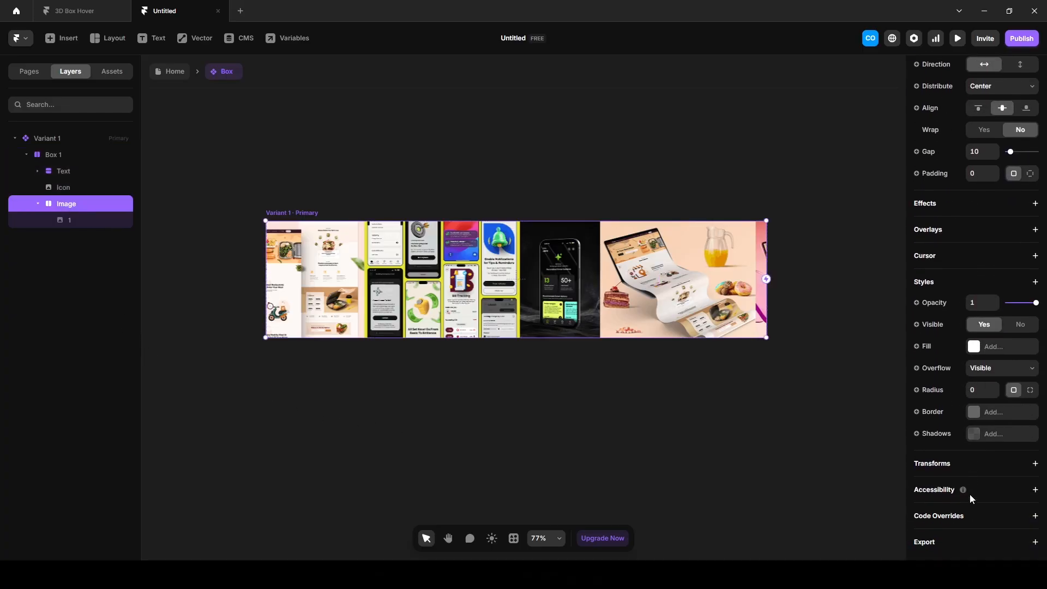
left_click(933, 465)
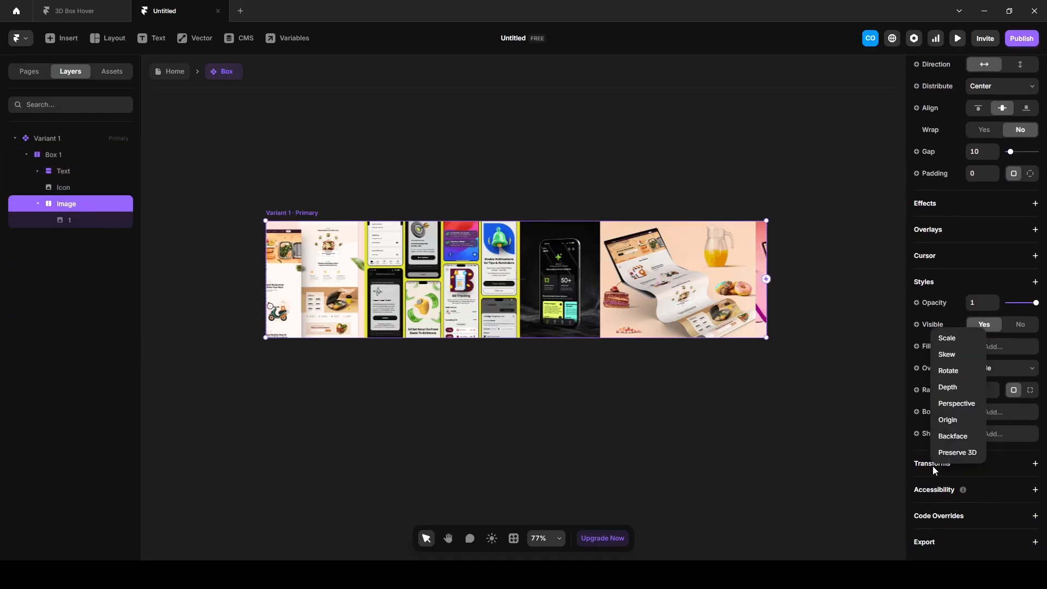
left_click(948, 372)
left_click(1034, 464)
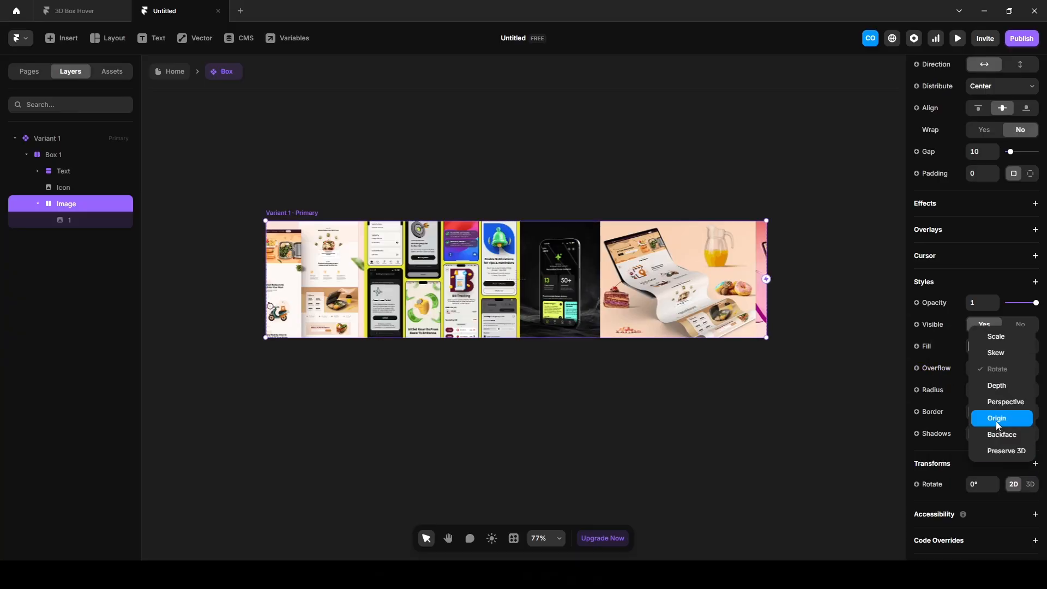
left_click(996, 421)
left_click(1036, 465)
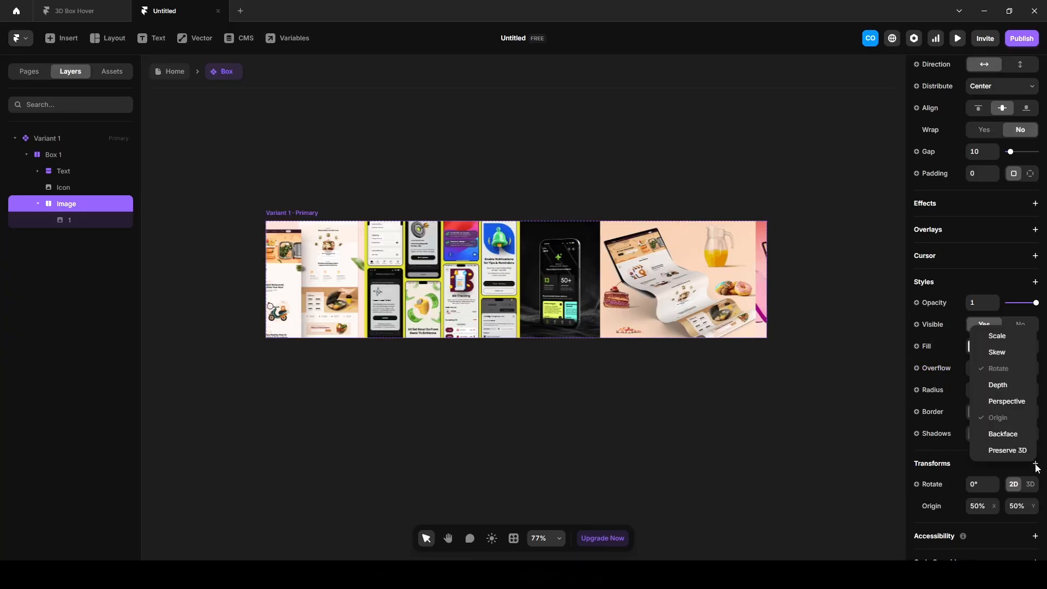
left_click(1007, 451)
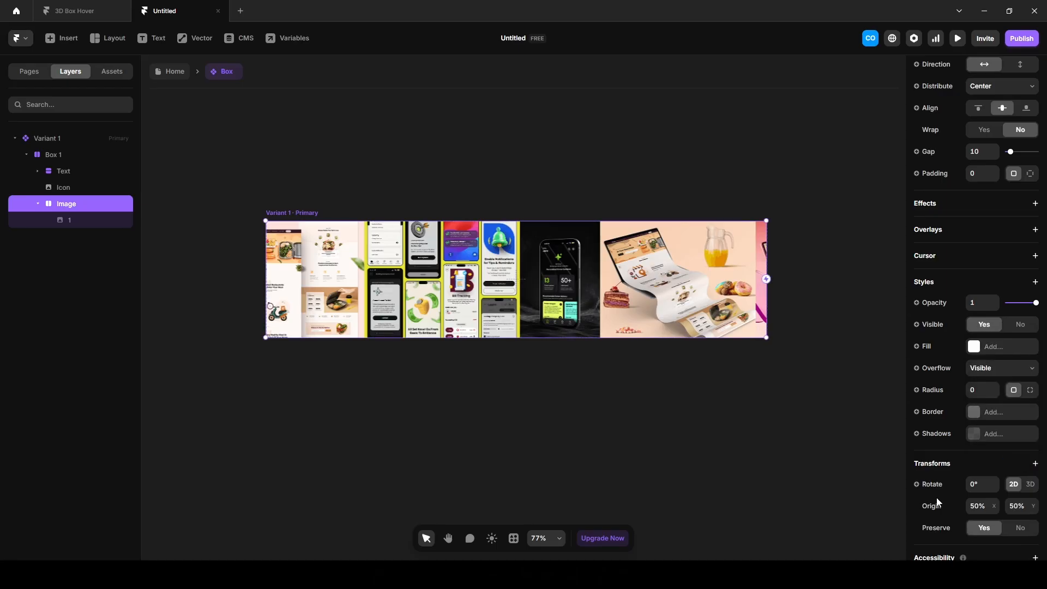
Switch the Image stack's rotation to 3D, with X rotation -90 and Y origin 0%.
left_click(1030, 484)
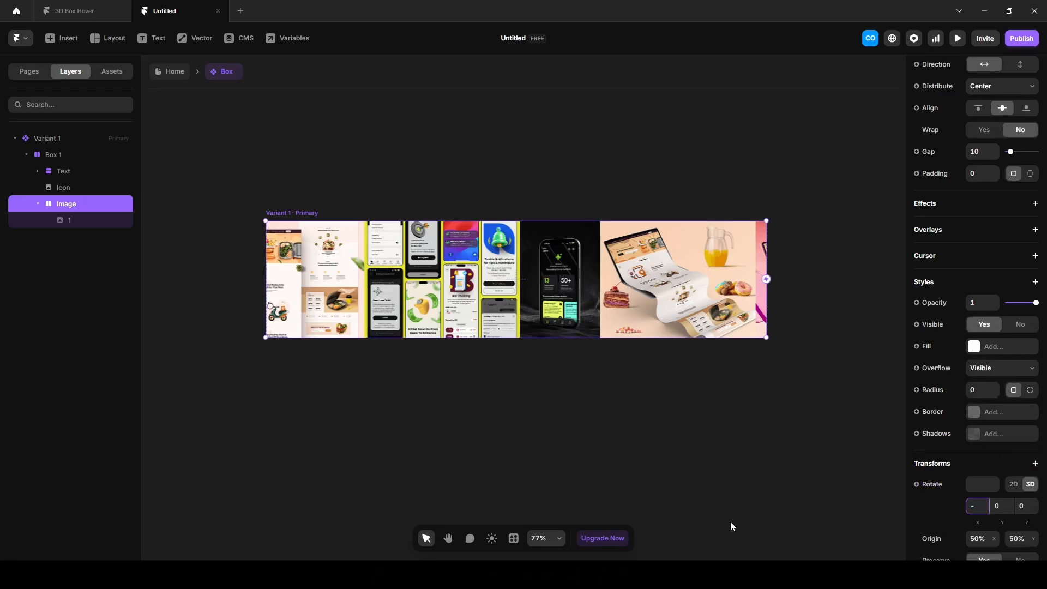
type("-90")
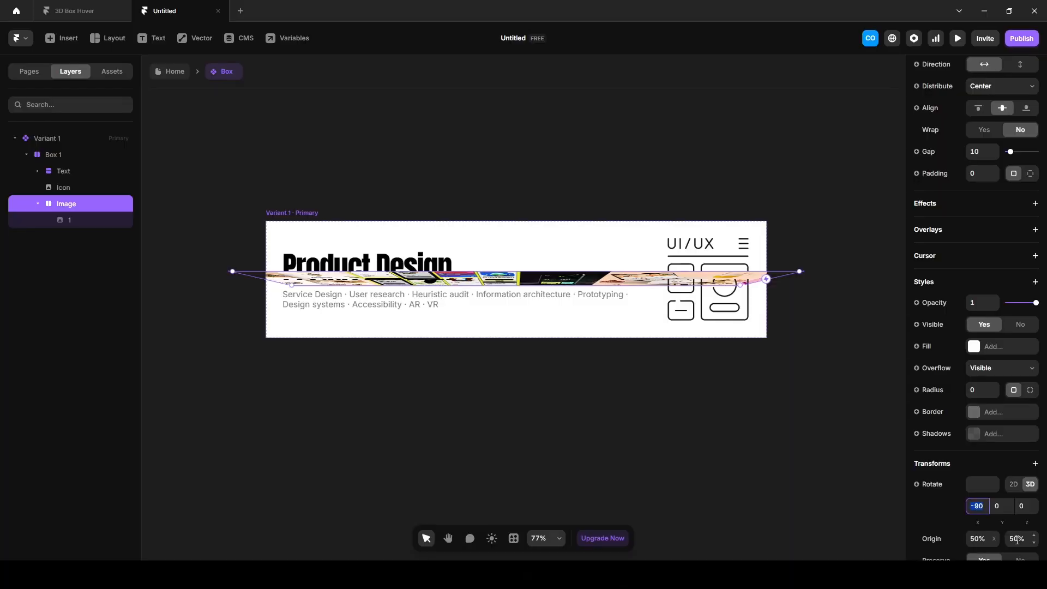
left_click(1017, 539)
type("0")
key("Return")
Change the position type of image 1 inside the Image stack to Absolute.
key("Return")
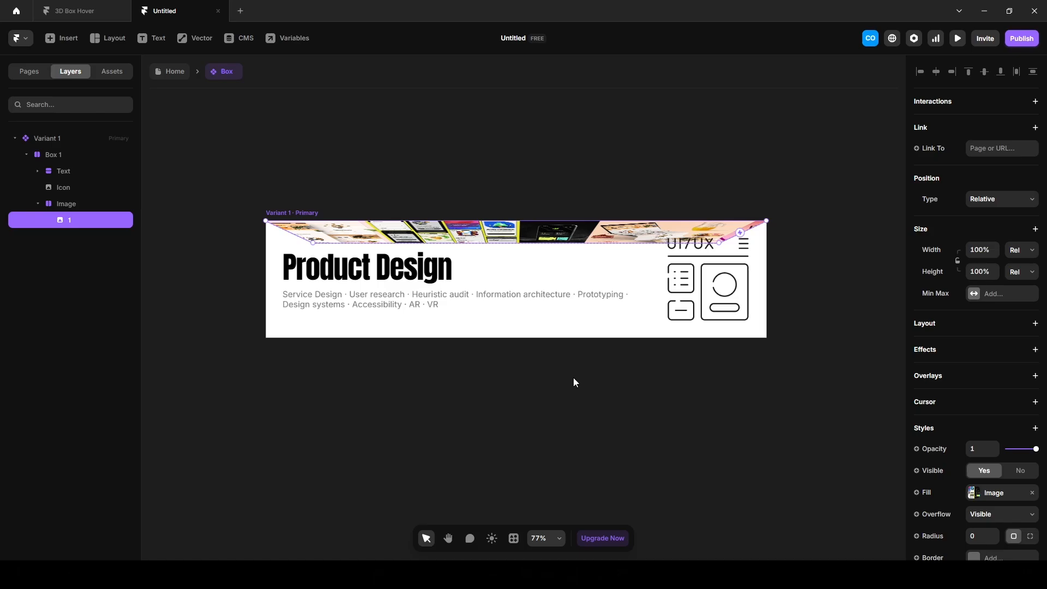
left_click(990, 200)
left_click(988, 215)
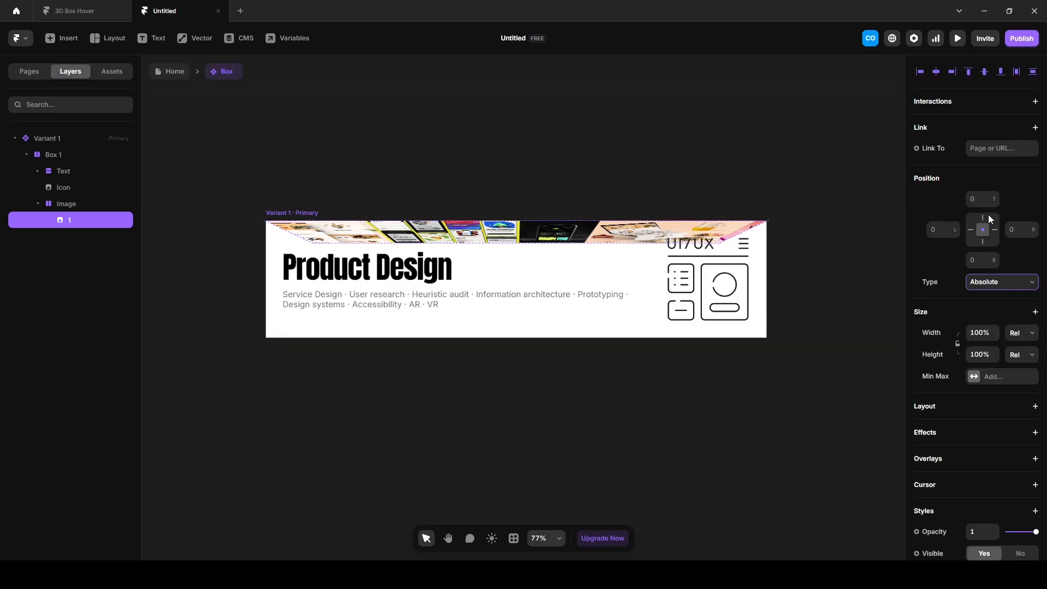
left_click(422, 419)
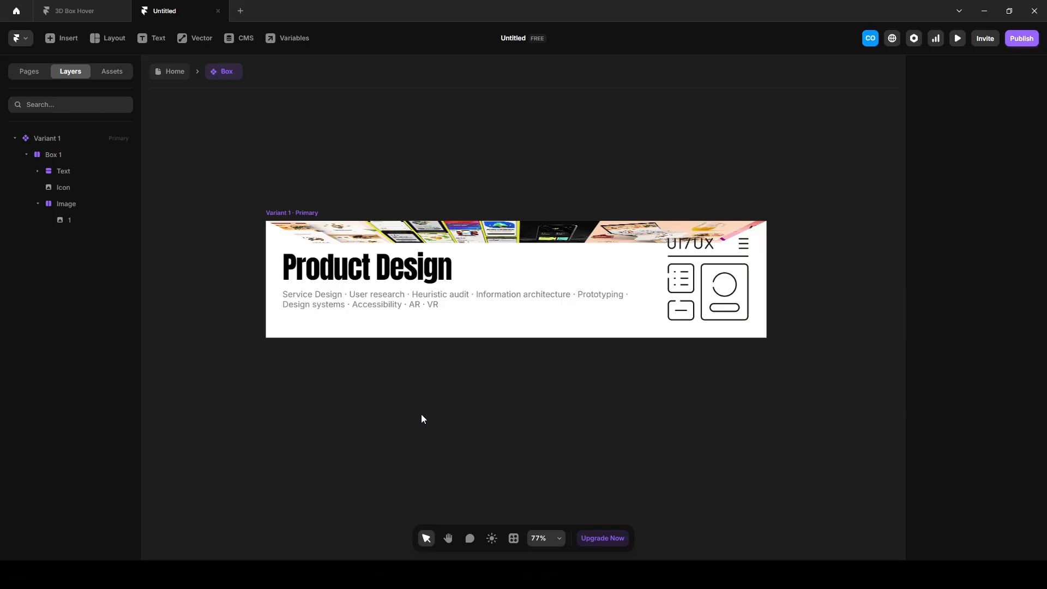
Set Box 1's 3D X rotation to -50 and give it an FFFFFF fill.
left_click(58, 157)
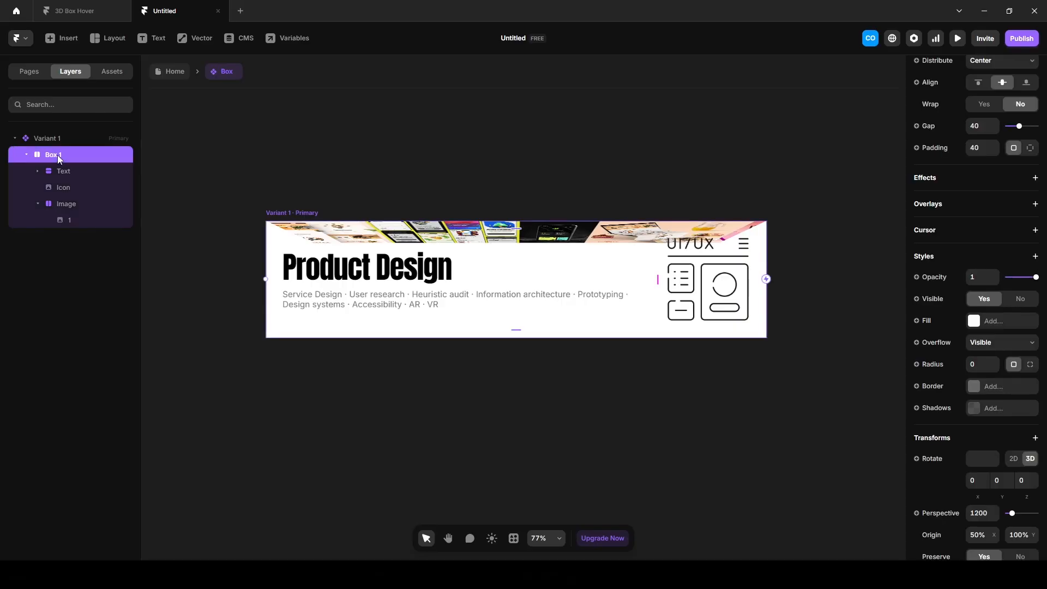
left_click(979, 483)
type("-50")
key("Return")
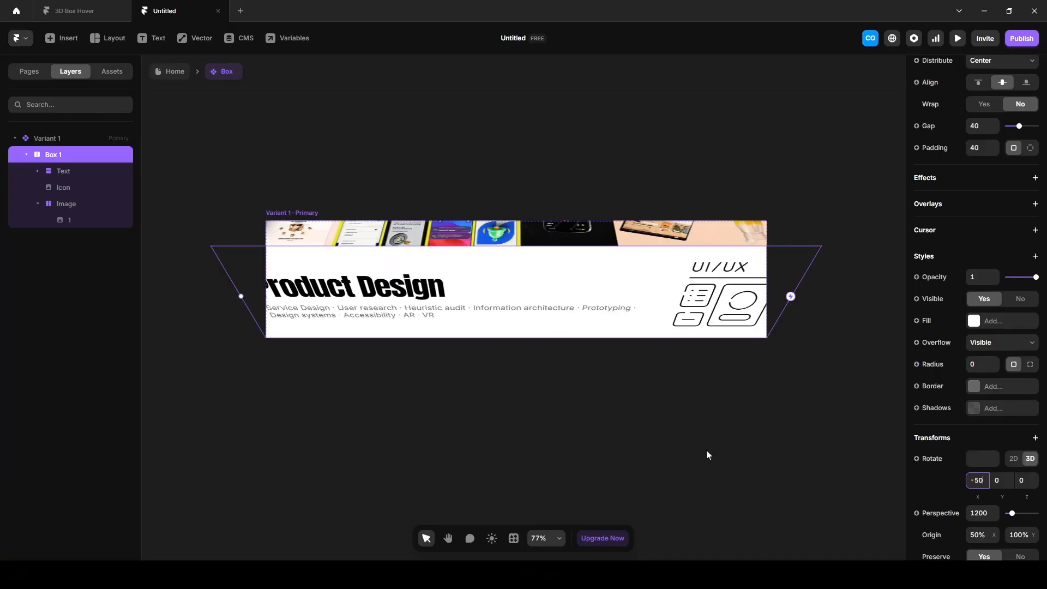
left_click(974, 321)
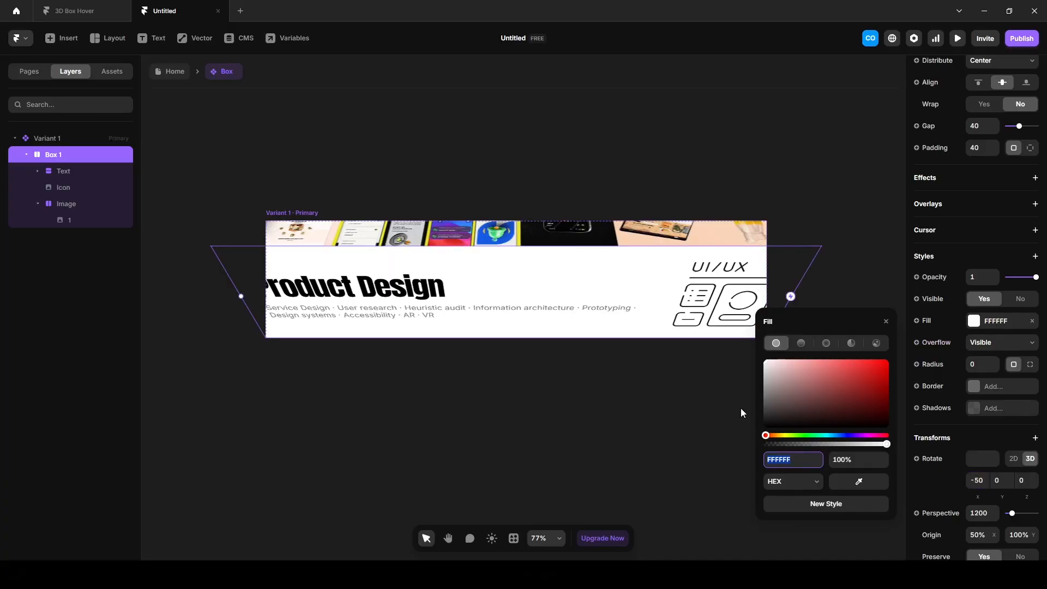
left_click(911, 413)
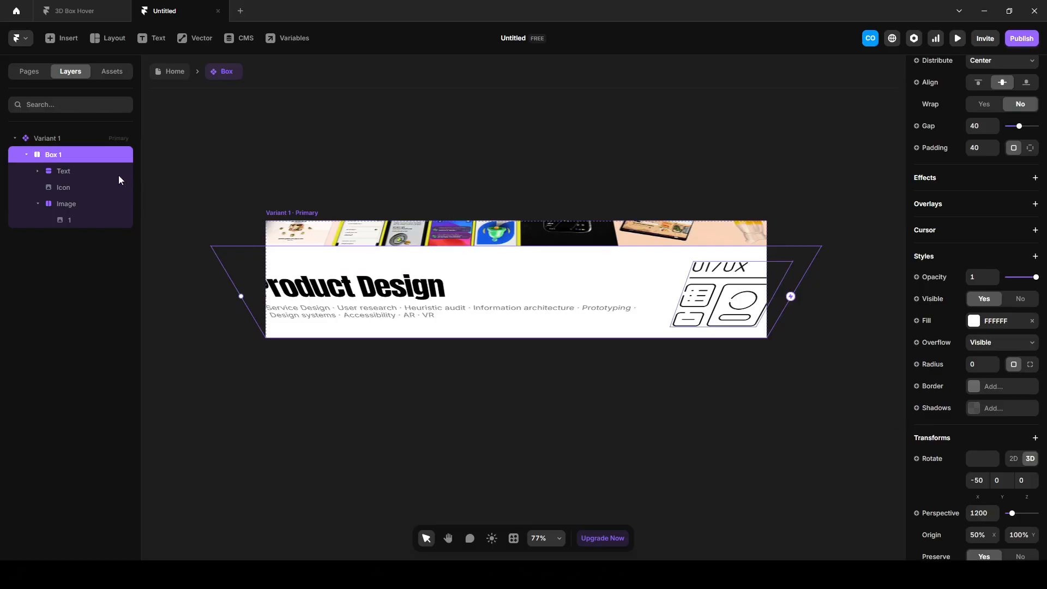
Set the overflow of the primary Variant 1 to Visible.
left_click(62, 140)
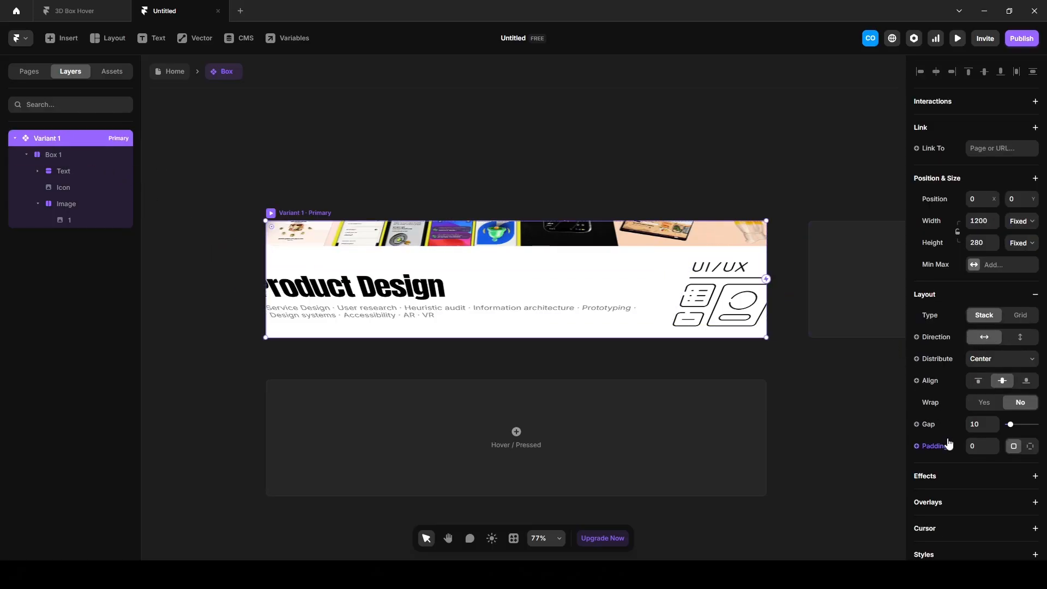
scroll(949, 443, "down", 4)
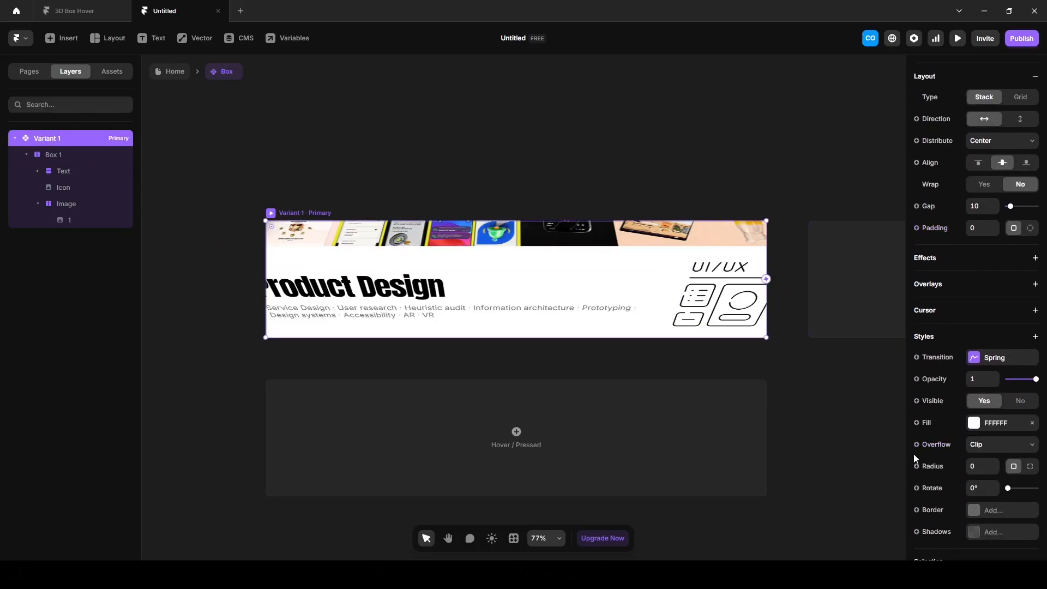
left_click(1004, 446)
left_click(1001, 478)
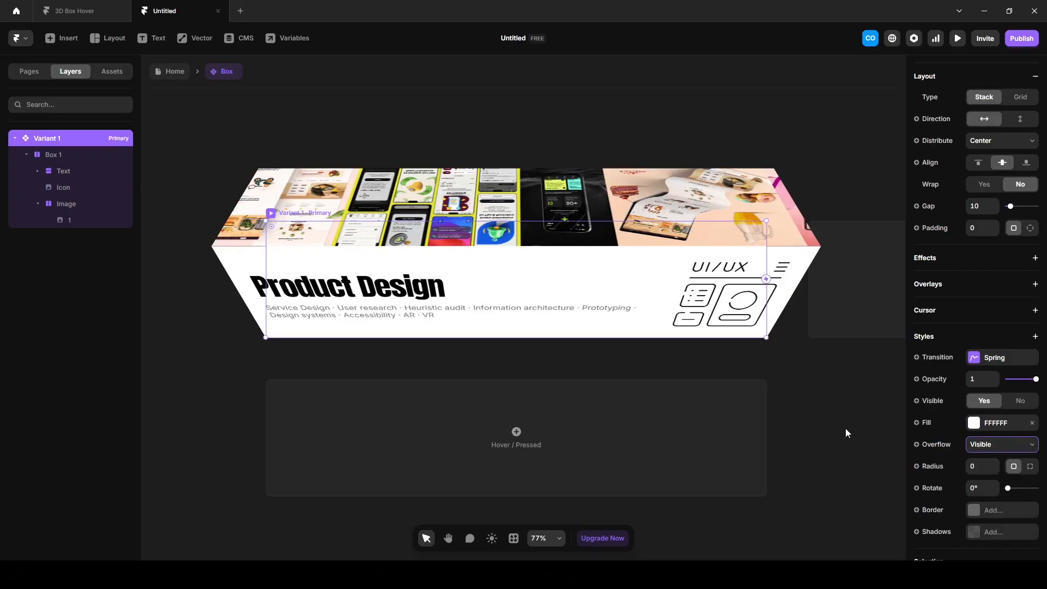
Set Box 1's 3D X rotation to 0.
left_click(62, 152)
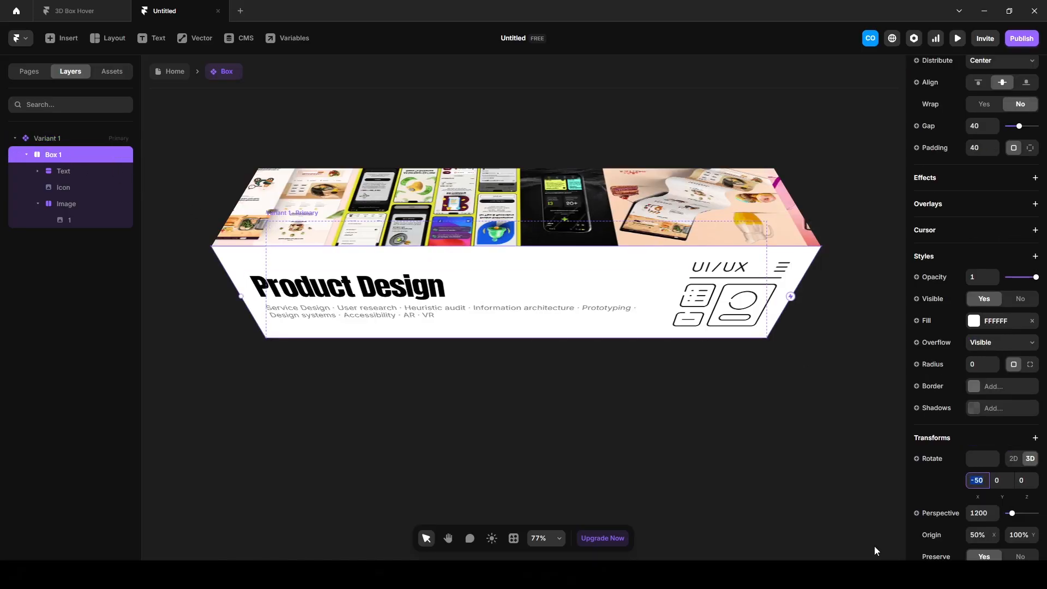
type("0")
key("Return")
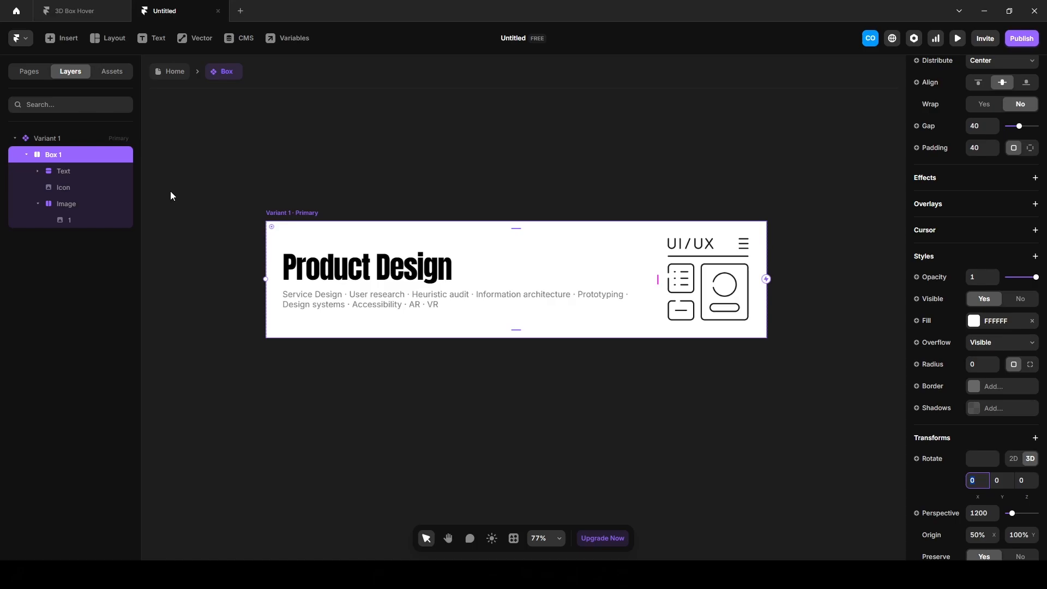
Check the box layout in the 3D Box Hover reference preview and return to the untitled project.
left_click(75, 9)
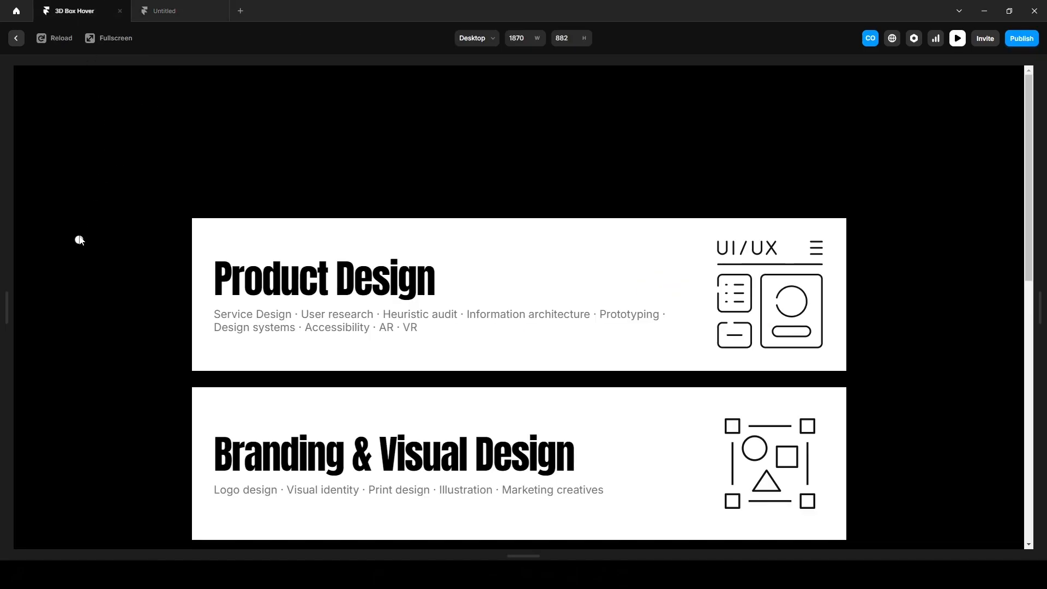
mouse_move(379, 299)
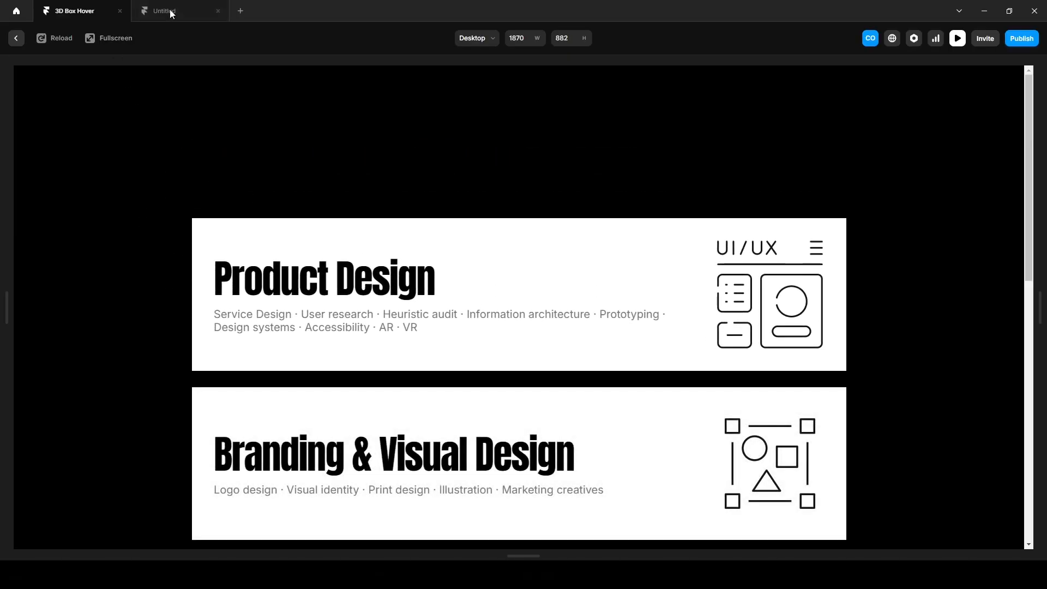
left_click(169, 9)
left_click(396, 175)
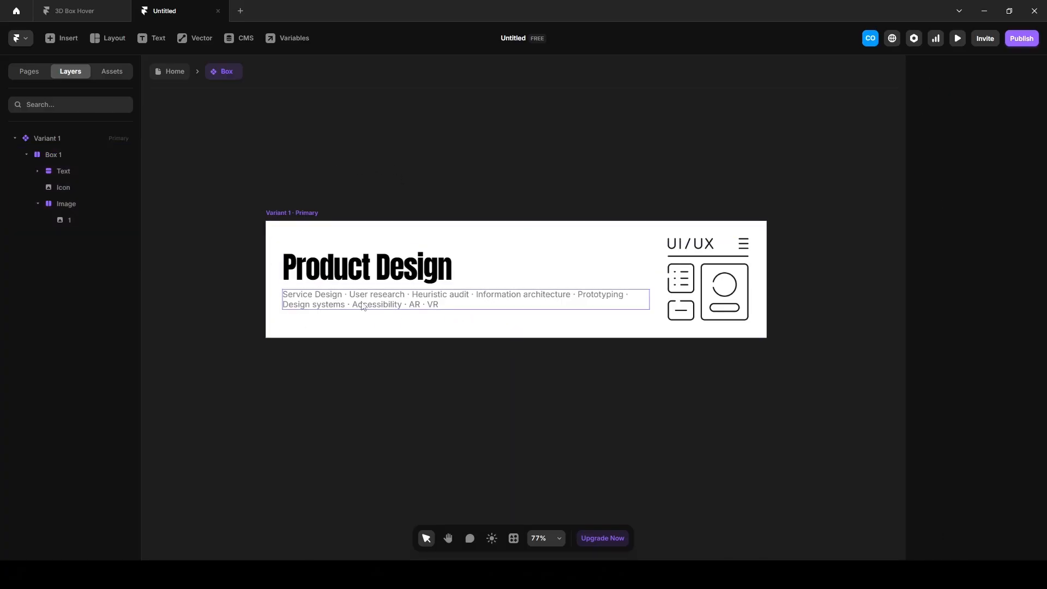
left_click(379, 299)
Duplicate Box 1 four times inside Variant 1.
left_click(61, 155)
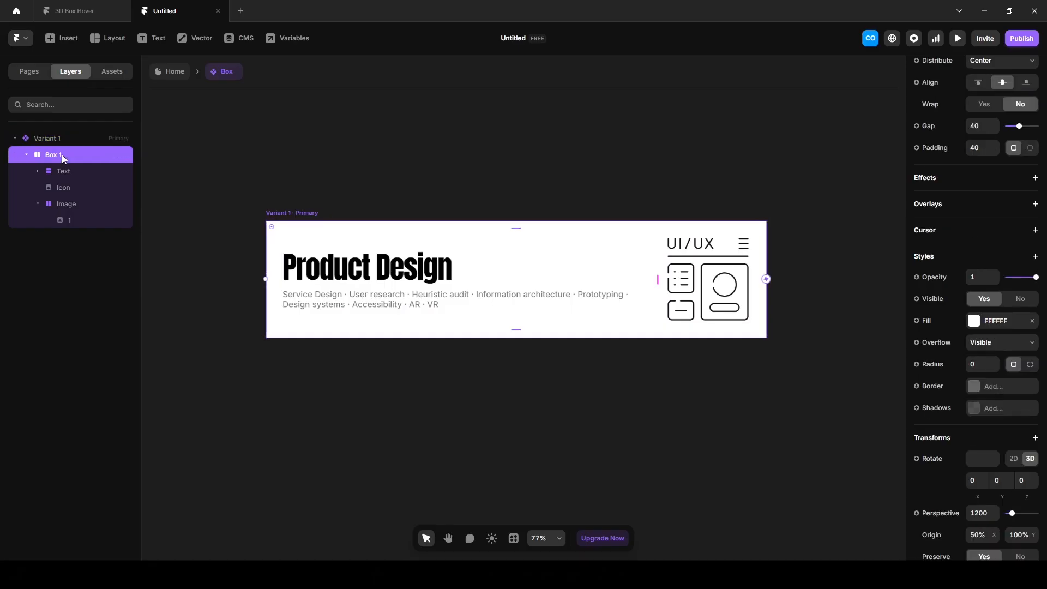
key("ctrl+d")
key("ctrl+d")
key("ctrl+d")
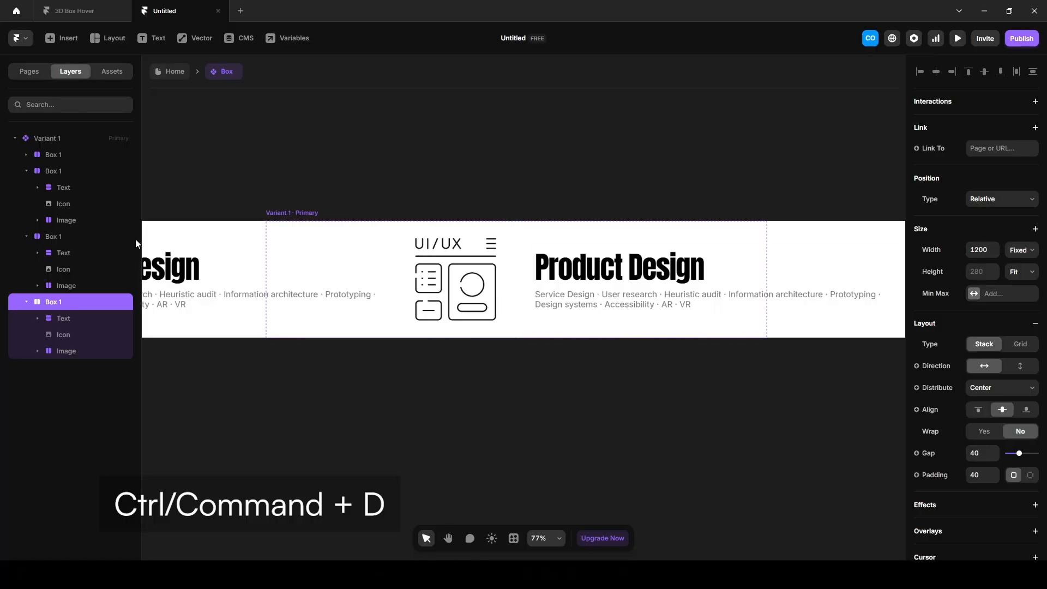
key("ctrl+d")
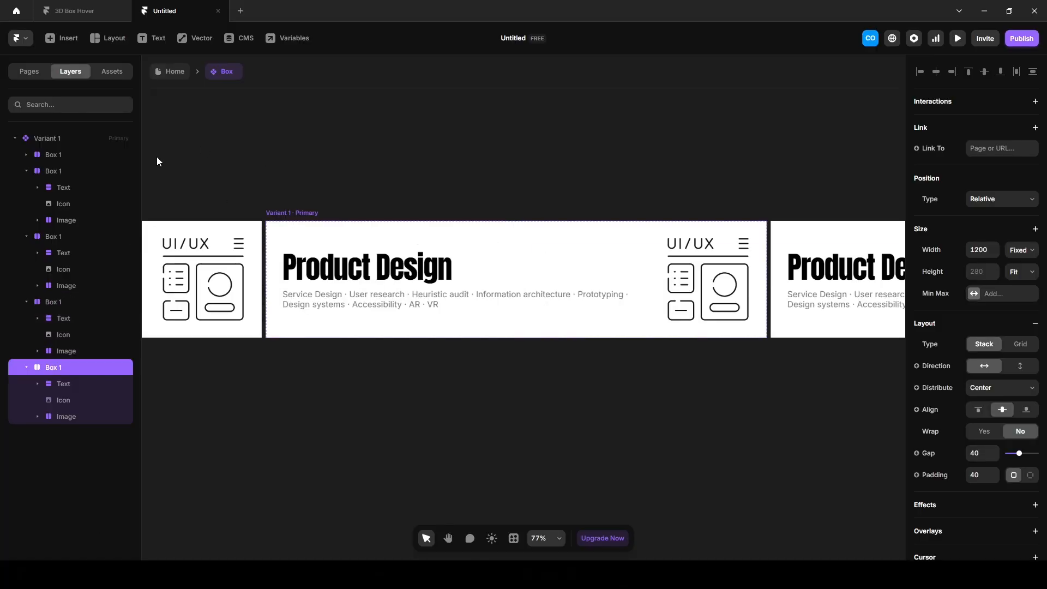
Make Variant 1's stack direction vertical with a gap of 30.
left_click(58, 138)
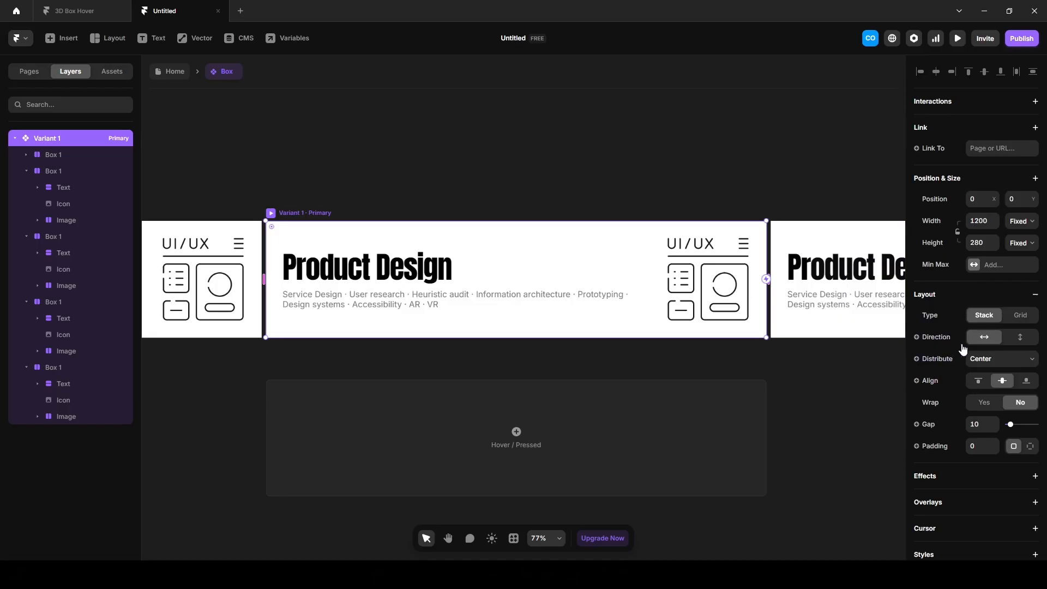
left_click(1019, 338)
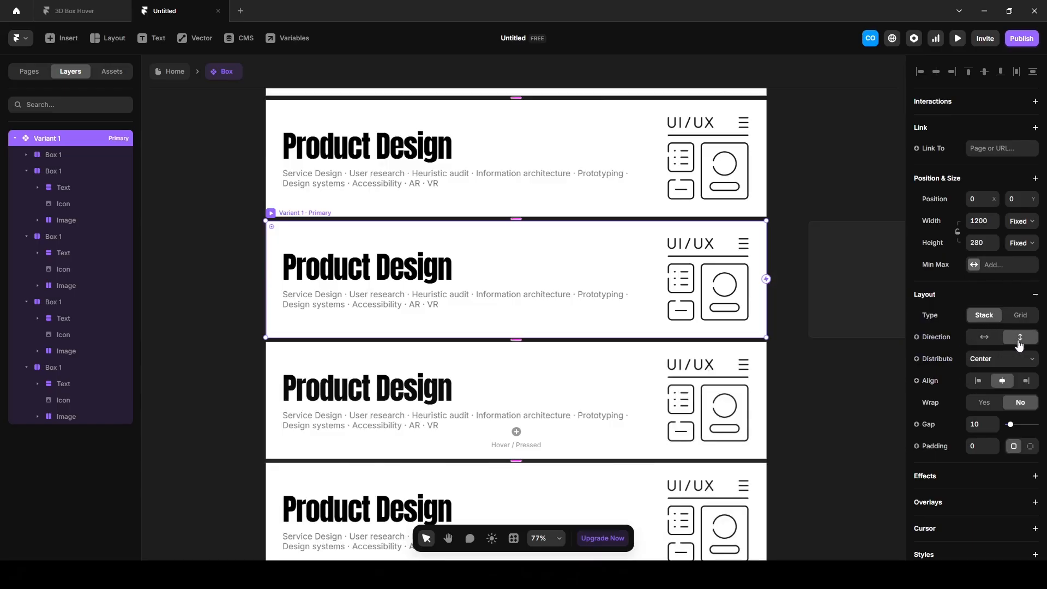
type("30")
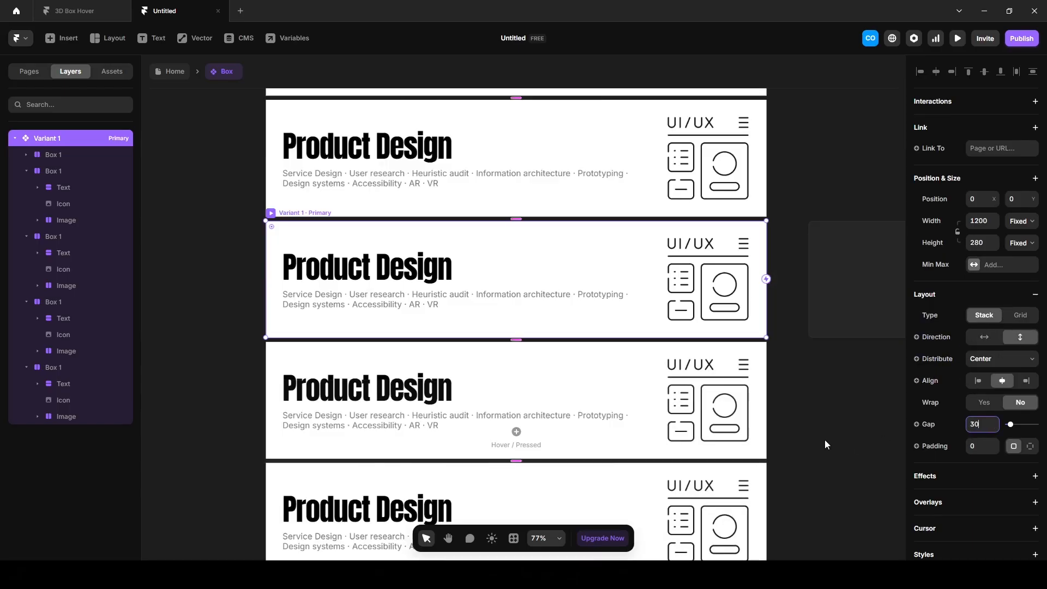
key("Return")
left_click(160, 181)
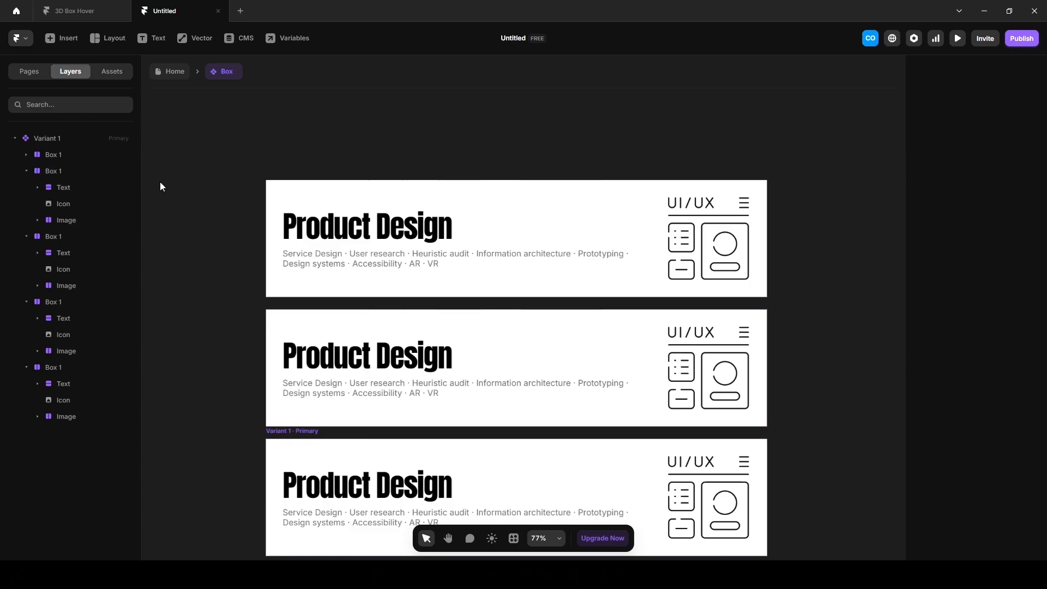
Rename the first two duplicates of Box 1 as Box 2 and Box 3.
double_click(66, 170)
type("Box ")
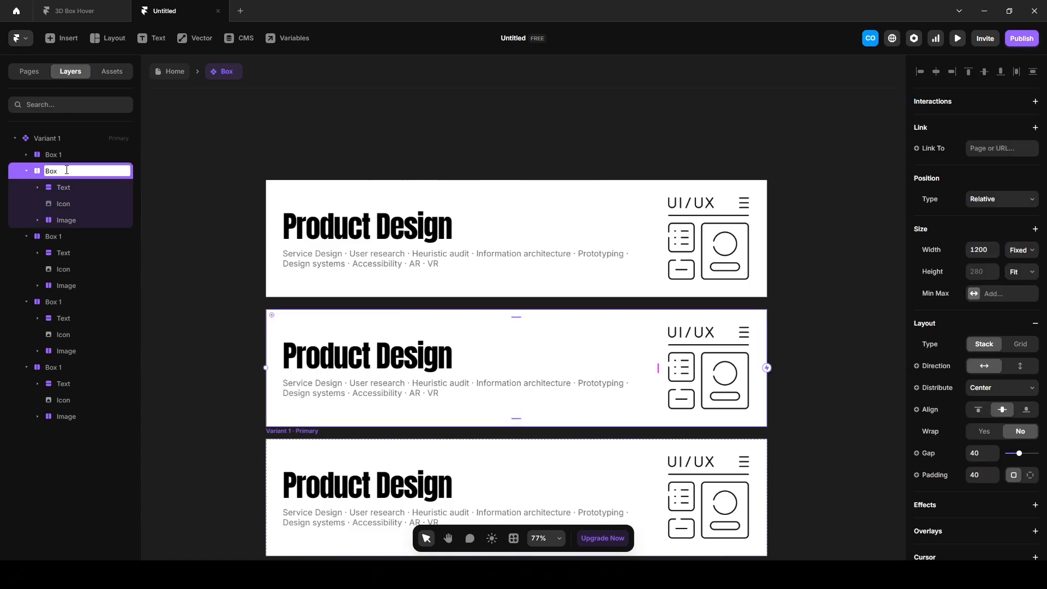
type("2")
key("Return")
left_click(26, 171)
double_click(65, 189)
type("Box 3")
key("Return")
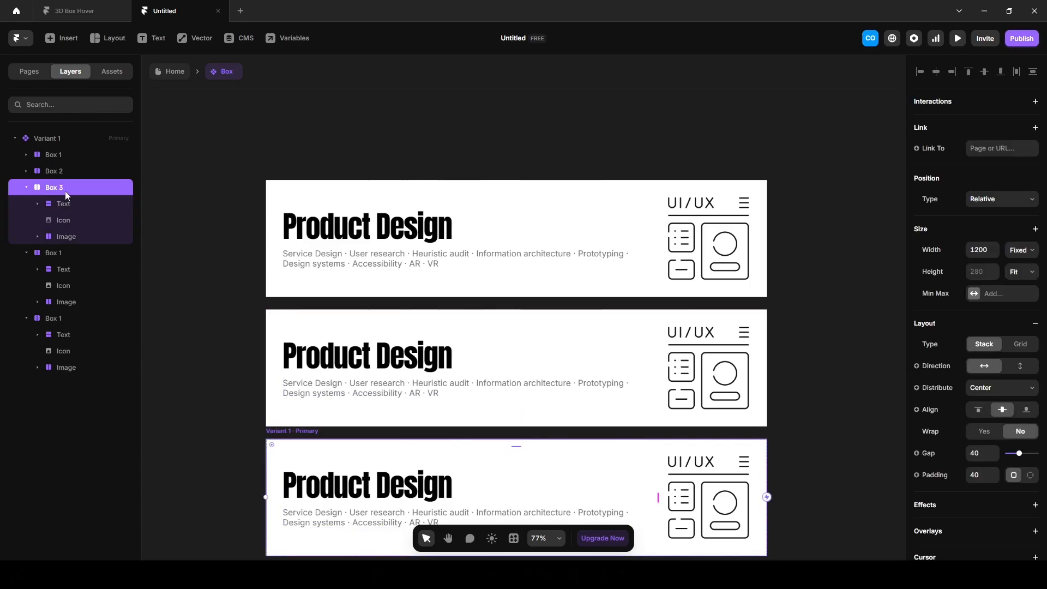
Rename the last two duplicates as Box 4 and Box 5.
left_click(26, 187)
double_click(64, 204)
type("Box 4")
key("Return")
left_click(26, 203)
double_click(54, 220)
type("Box 5")
left_click(171, 275)
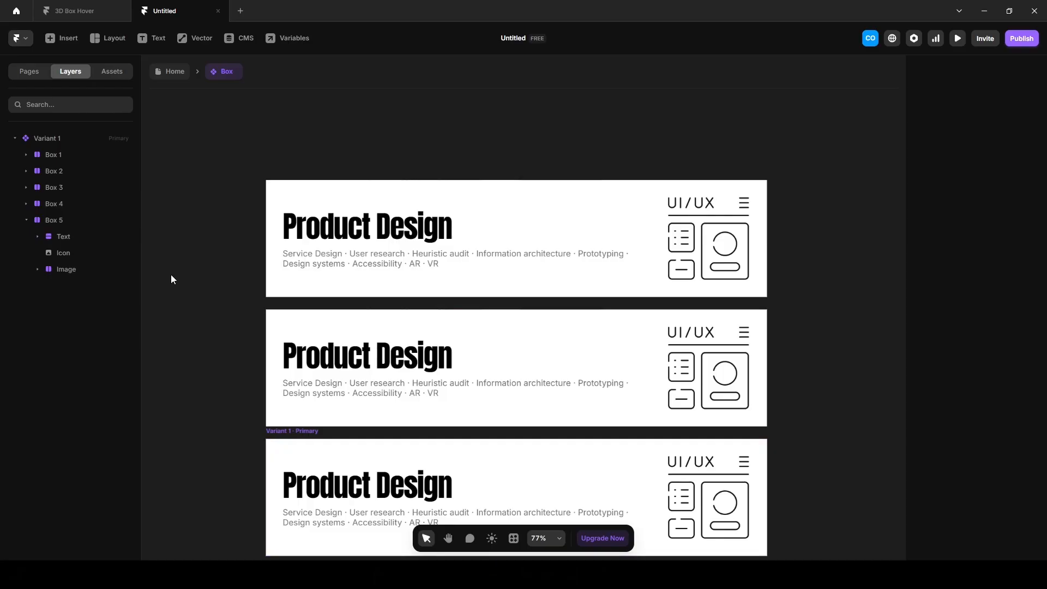
Retitle Box 2 "Branding & Visual Design" with the description "Logo design · Visual identity · Print design · Illustration · Marketing creatives".
scroll(217, 309, "down", 2)
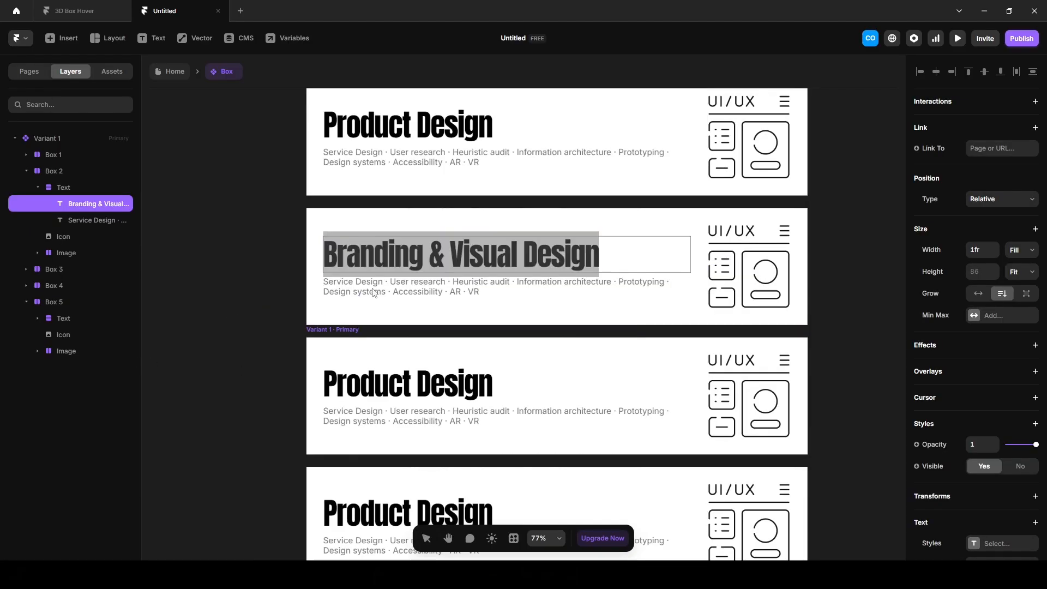
left_click(205, 313)
left_click(382, 285)
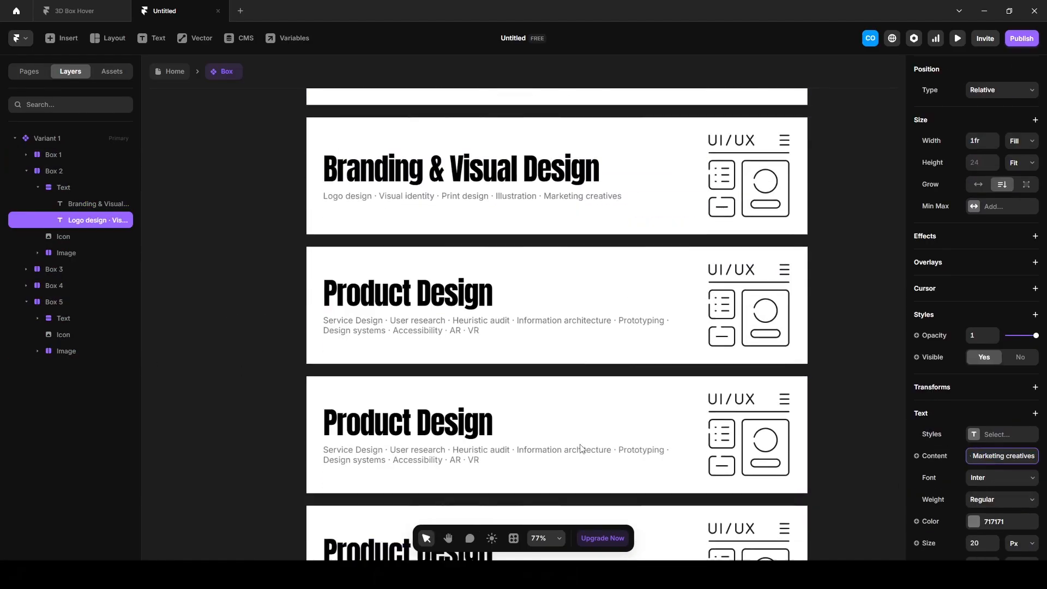
Change Box 3's heading to "Front-End & No-Code Development" and set its icon width to 150.
left_click(408, 256)
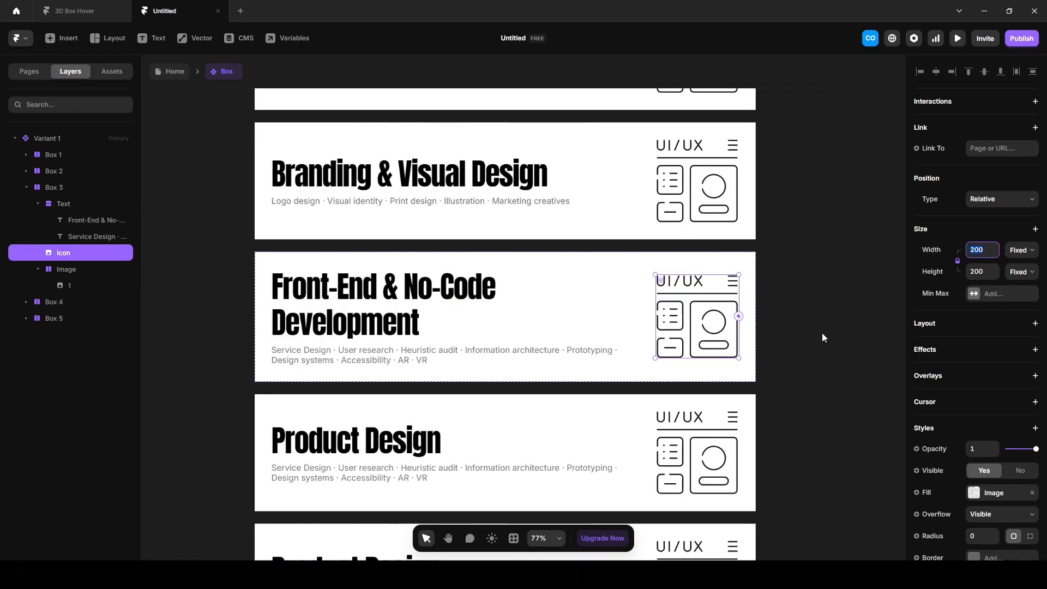
type("150")
key("Return")
left_click(824, 308)
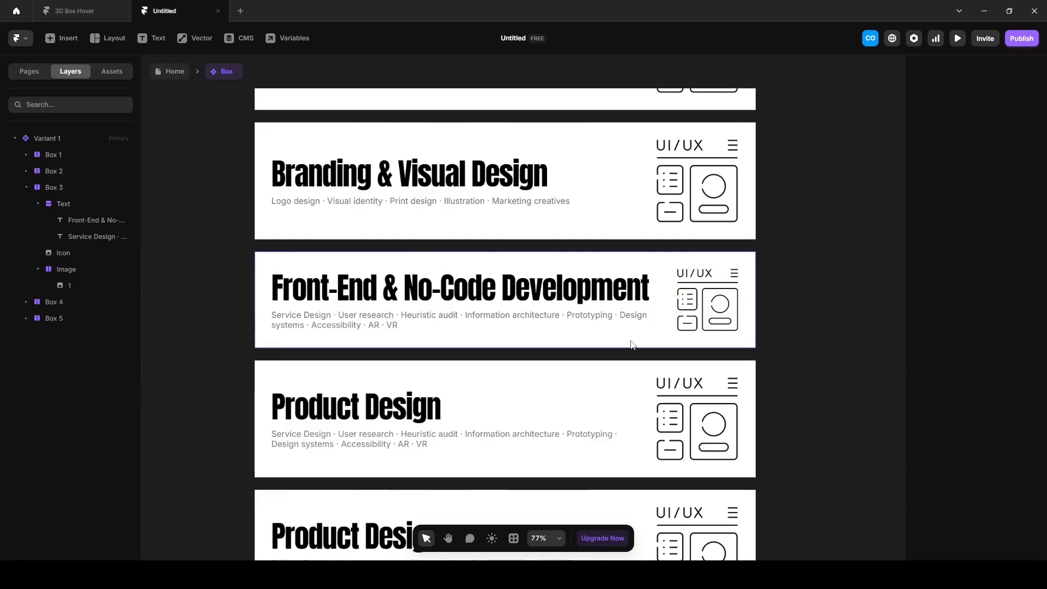
Undo the latest sizing changes in Box 3 and set its icon to 150 by 150 again.
key("ctrl+z")
key("ctrl+z")
key("ctrl+z")
left_click(979, 250)
type("150")
key("Return")
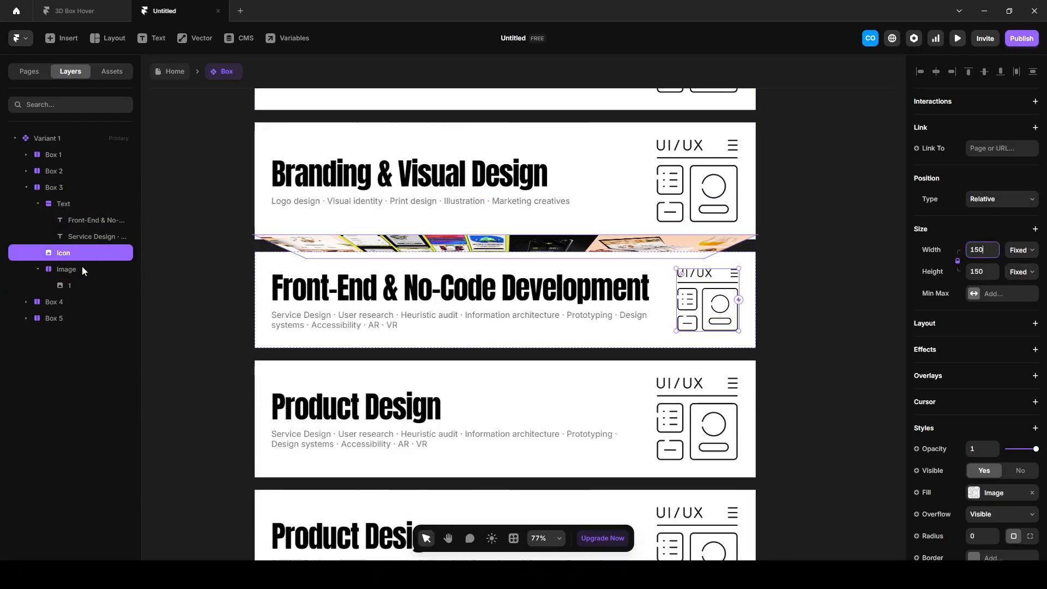
Make the height of Box 3's Image stack relative and set it to 100%.
left_click(82, 270)
left_click(1019, 355)
left_click(1018, 368)
left_click(980, 356)
type("100")
key("Return")
left_click(807, 381)
Replace Box 3's description with "HTML · CSS · Webflow · Framer · Elementor · Interactive prototypes".
scroll(806, 381, "down", 1)
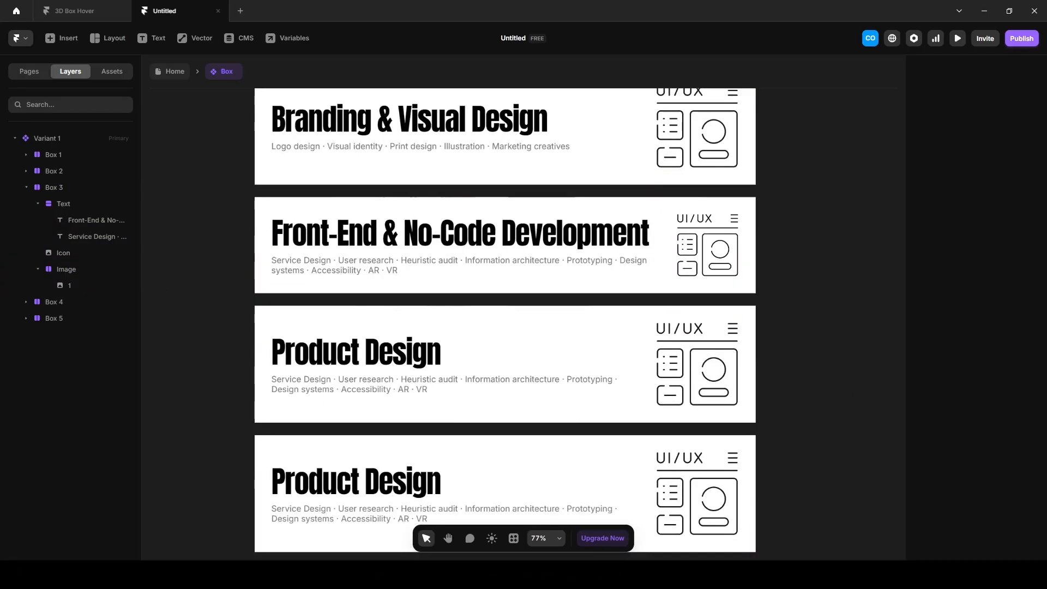
double_click(351, 263)
type("HTML · CSS · Webflow · Framer · Elementor · Interactive prototypes")
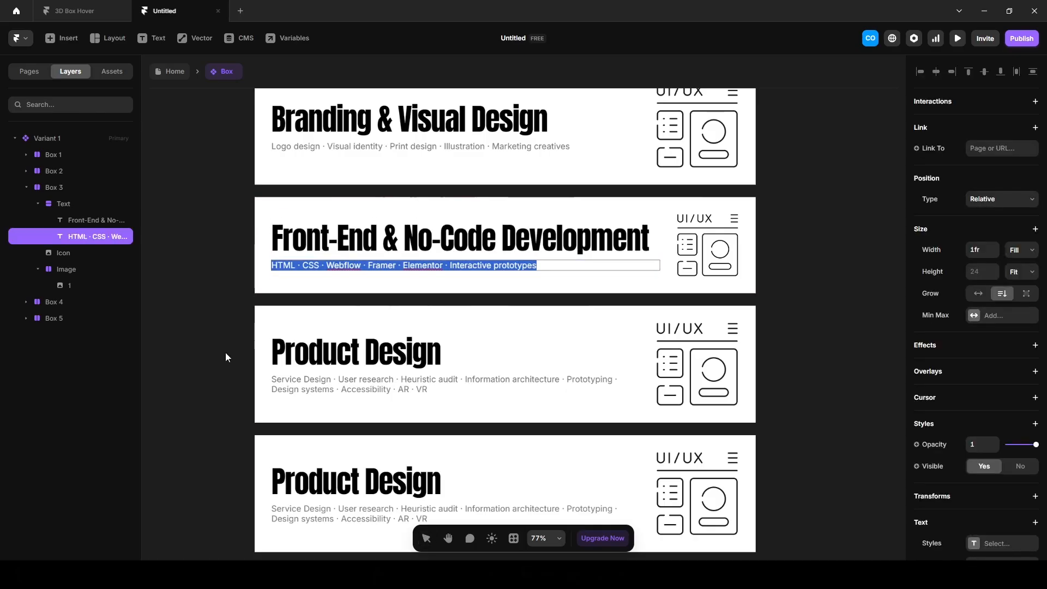
Retitle Box 4 "Design Leadership & Consulting", described as "Design direction · Creative strategy · Product management · Project management · Portfolio reviews".
scroll(226, 358, "down", 1)
key("alt+Tab")
double_click(306, 297)
type("Design Leadership & Consulting")
key("alt+Tab")
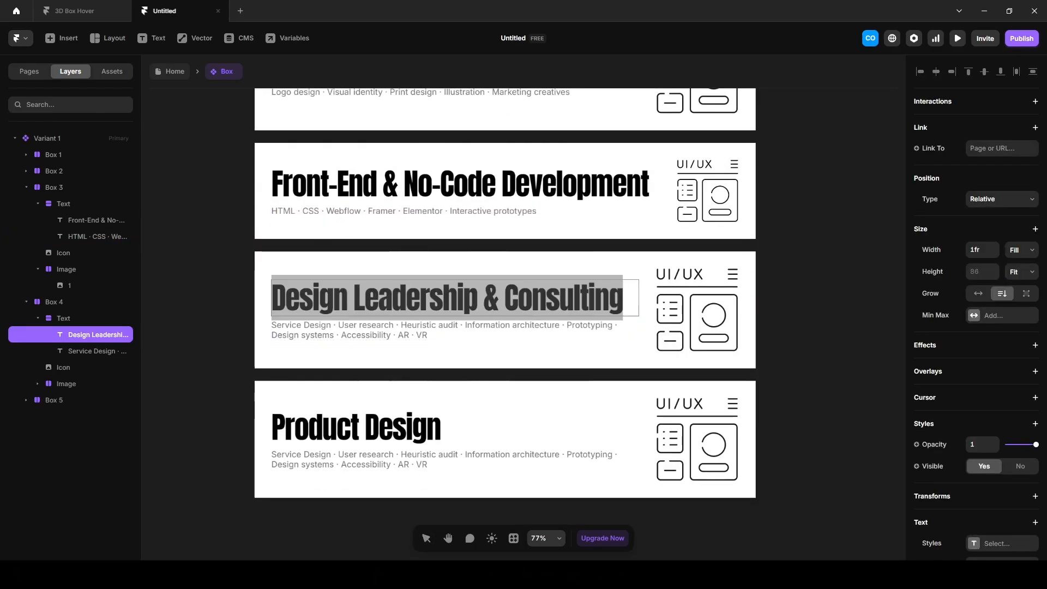
double_click(302, 336)
type("Design direction · Creative strategy · Product management · Project management · Portfolio reviews")
Retitle Box 5 "Motion & Video Design", described as "Micro-interactions · UI animations · Product explainers · Motion storytelling · Lottie".
key("alt+Tab")
double_click(354, 427)
type("Motion & Video Design")
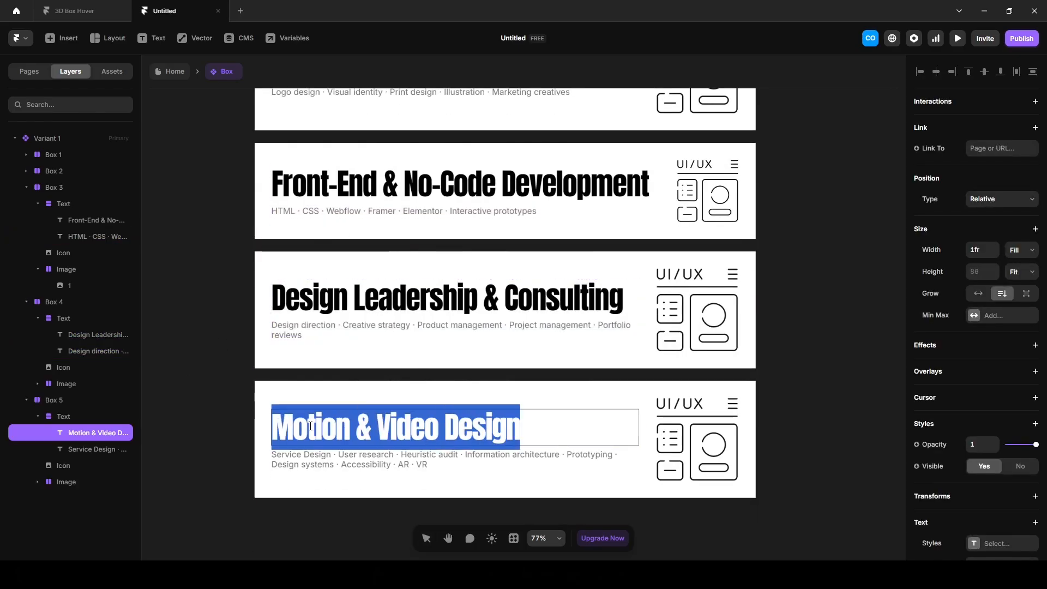
key("alt+Tab")
double_click(318, 454)
key("ctrl+a")
type("Micro-interactions · UI animations · Product explainers · Motion storytelling · Lottie")
Replace the icon images of Box 2 and Box 3 with the geometric-shapes icon and the code-window icon.
scroll(798, 392, "down", 2)
left_click(797, 392)
left_click_drag(839, 178, 709, 291)
double_click(586, 252)
left_click_drag(1046, 382, 842, 389)
double_click(588, 351)
left_click_drag(1046, 381, 840, 387)
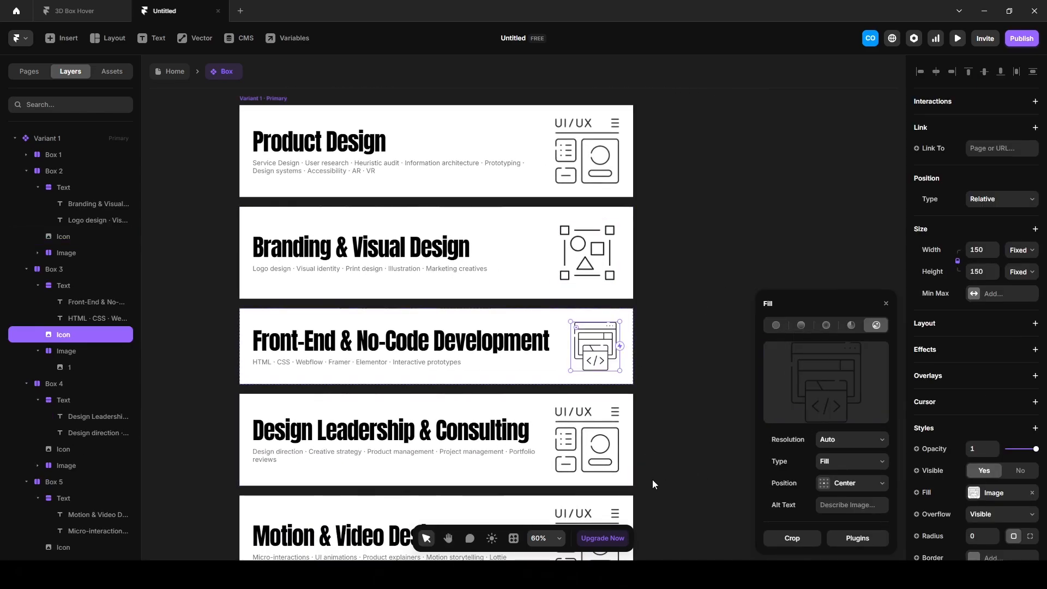
Replace the icon images of Box 4 and Box 5 with the pen-and-arrows icon and the motion-curve icon.
scroll(662, 478, "down", 2)
double_click(587, 350)
scroll(670, 421, "down", 2)
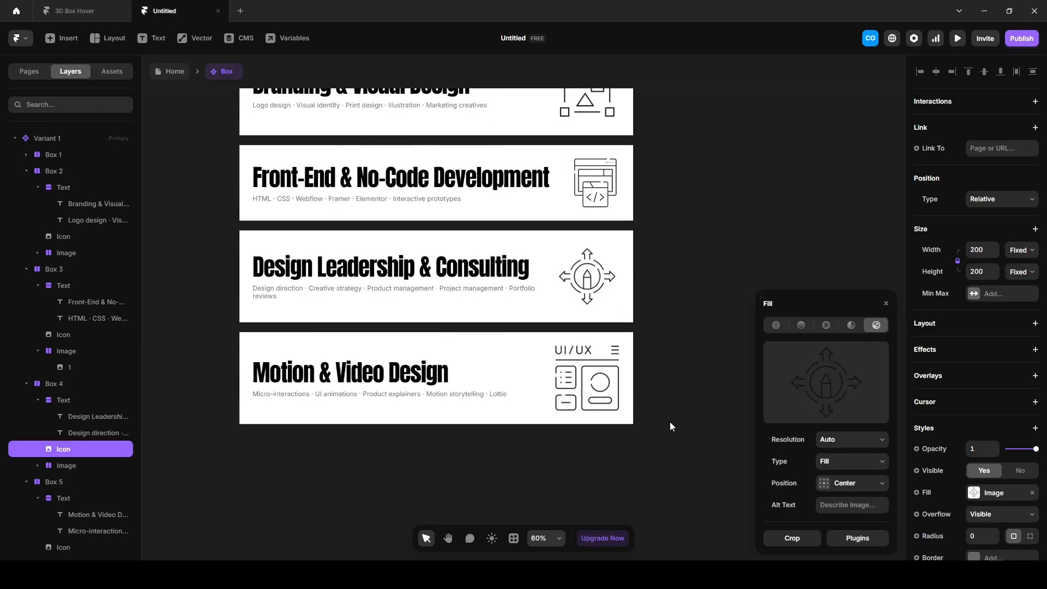
double_click(586, 382)
left_click_drag(1046, 382, 835, 384)
left_click(696, 470)
Replace the project image fills of Box 2 and Box 3 with the branding picture and the development tools picture.
scroll(696, 470, "up", 3)
left_click(975, 301)
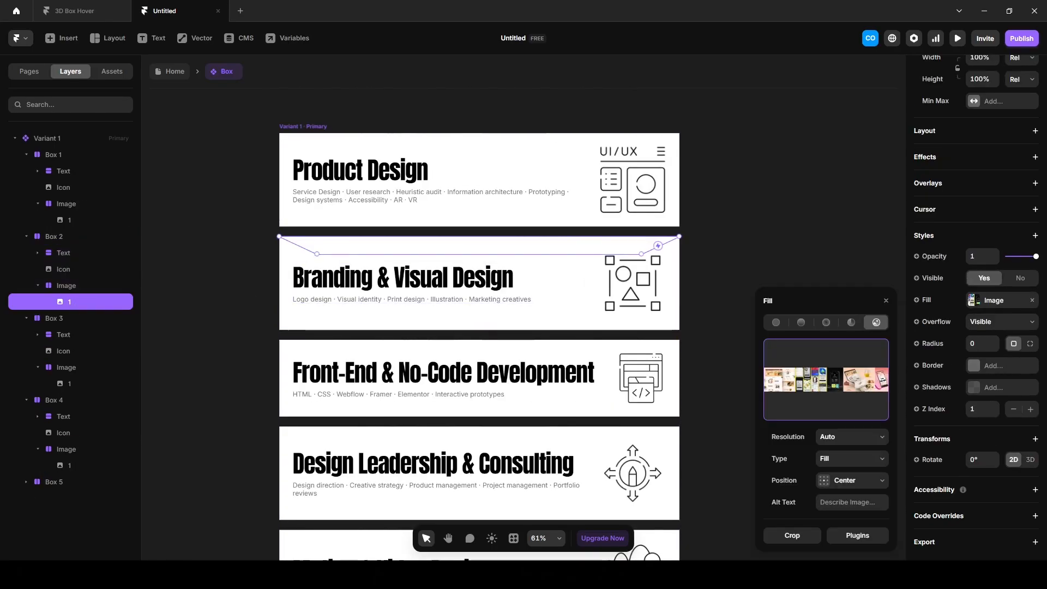
left_click_drag(1046, 382, 840, 383)
left_click(545, 382)
left_click(77, 384)
scroll(945, 436, "down", 5)
left_click(976, 302)
left_click_drag(1046, 381, 840, 383)
Replace Box 4's project image fill with the rope-pulling team picture and Box 5's with its own motion project picture.
scroll(703, 390, "down", 1)
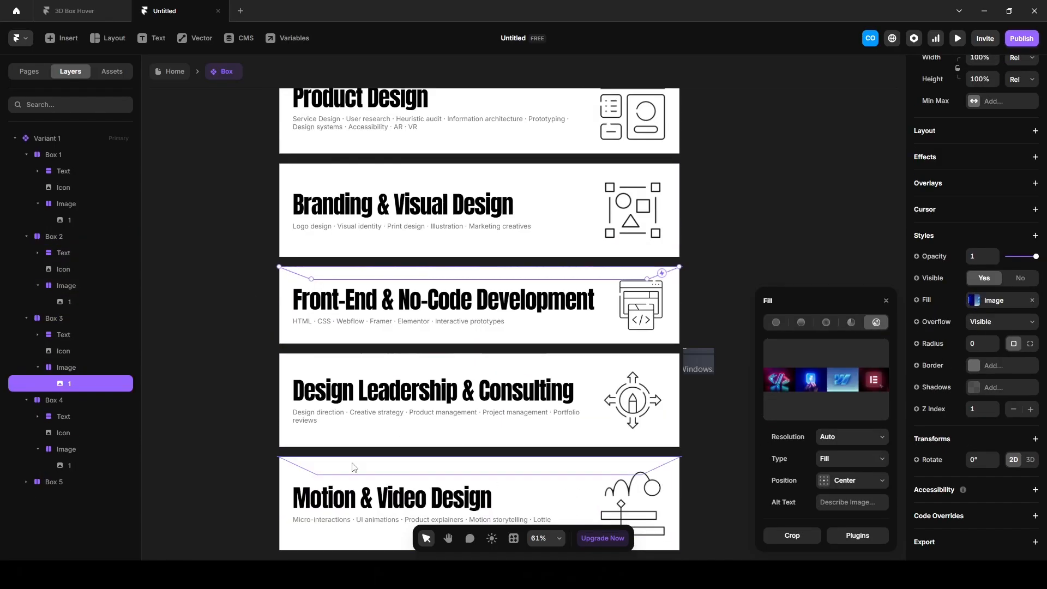
left_click(85, 466)
left_click_drag(1046, 381, 839, 383)
scroll(708, 396, "down", 2)
left_click(25, 482)
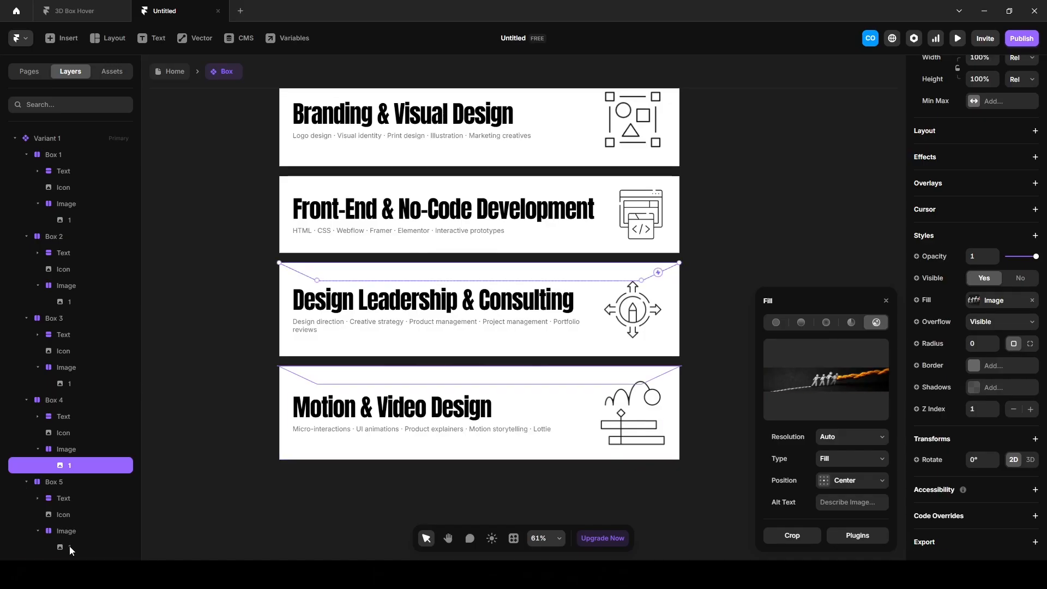
left_click(70, 546)
left_click_drag(1046, 381, 839, 383)
Add a new variant beside the primary Variant 1.
scroll(468, 424, "down", 5)
left_click(724, 264)
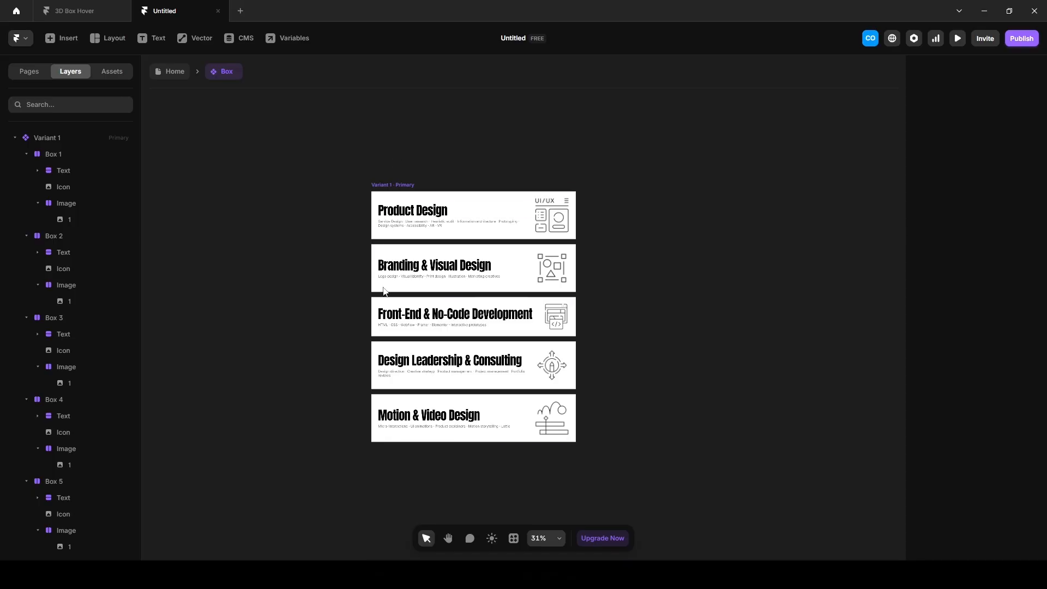
left_click(238, 149)
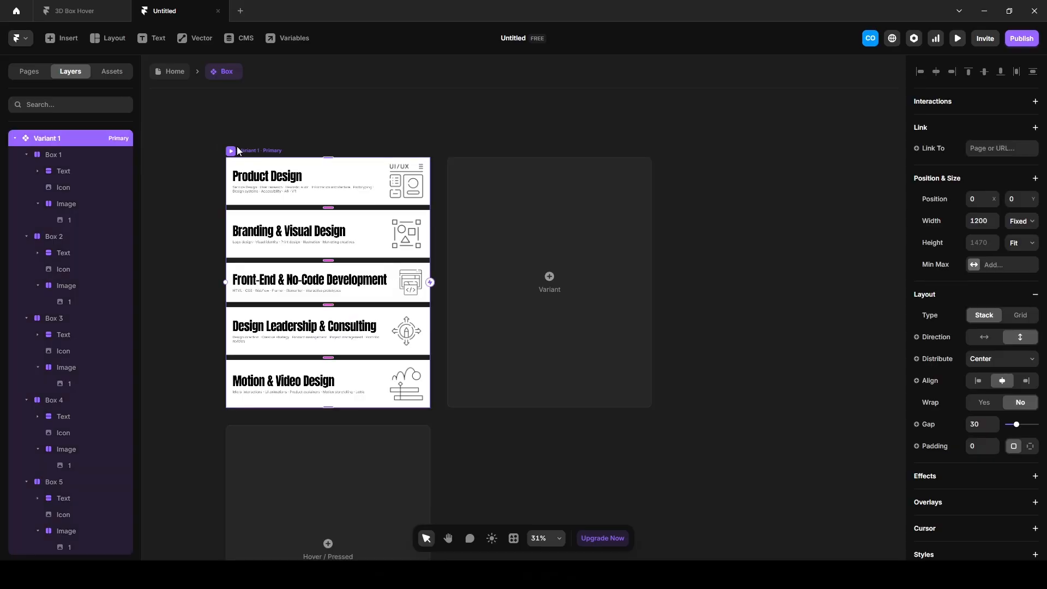
left_click(596, 306)
Examine how each box tilts and the others dim on hover in the 3D Box Hover reference preview.
left_click(80, 15)
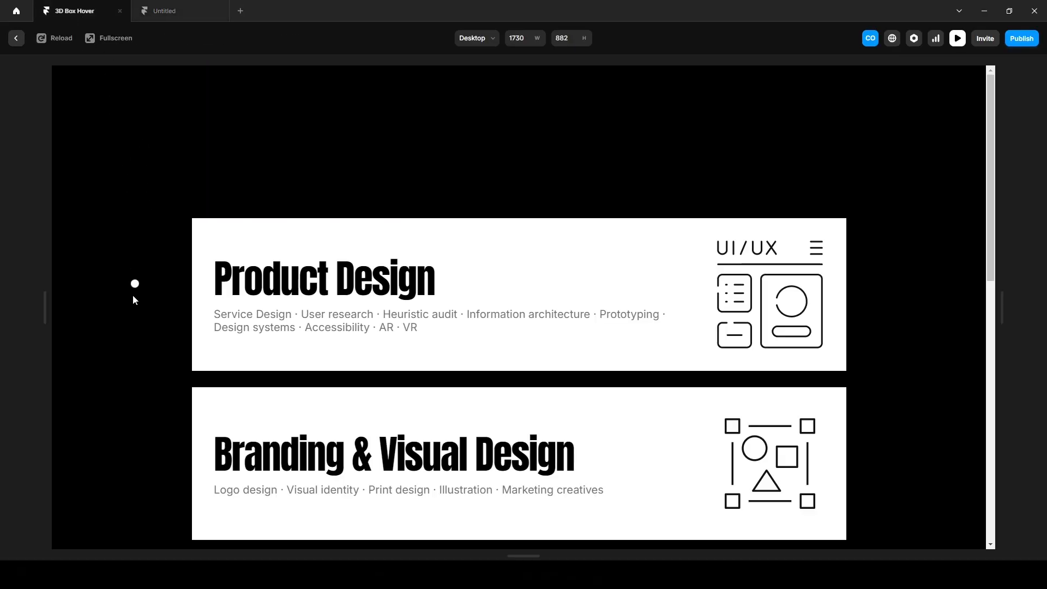
mouse_move(444, 341)
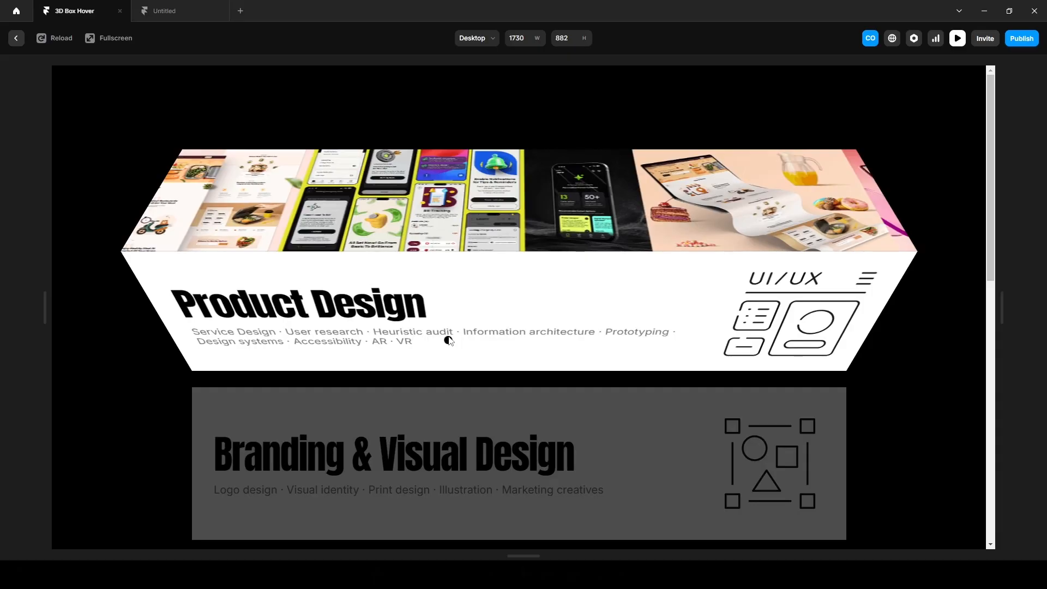
scroll(448, 341, "down", 3)
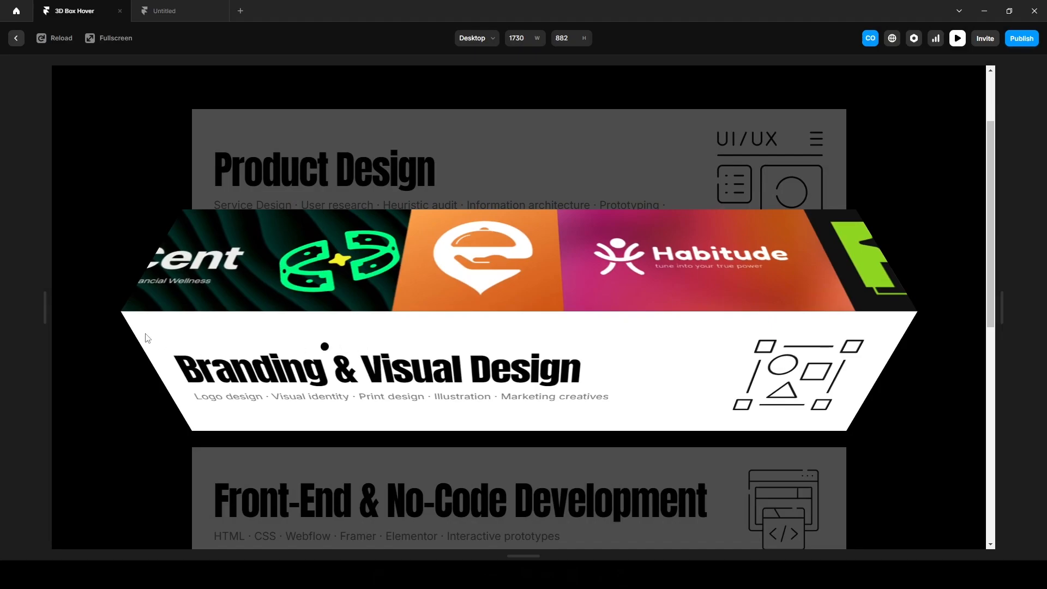
scroll(79, 373, "down", 3)
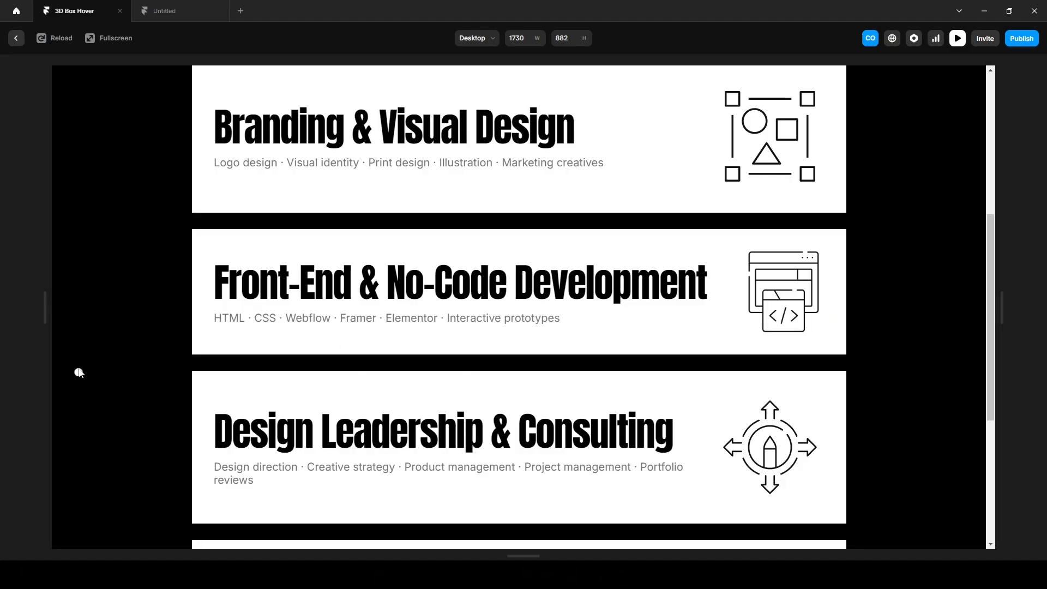
Switch back to the Untitled project and set the 3D X rotation of Variant 2's Box 1 to -50.
left_click(163, 11)
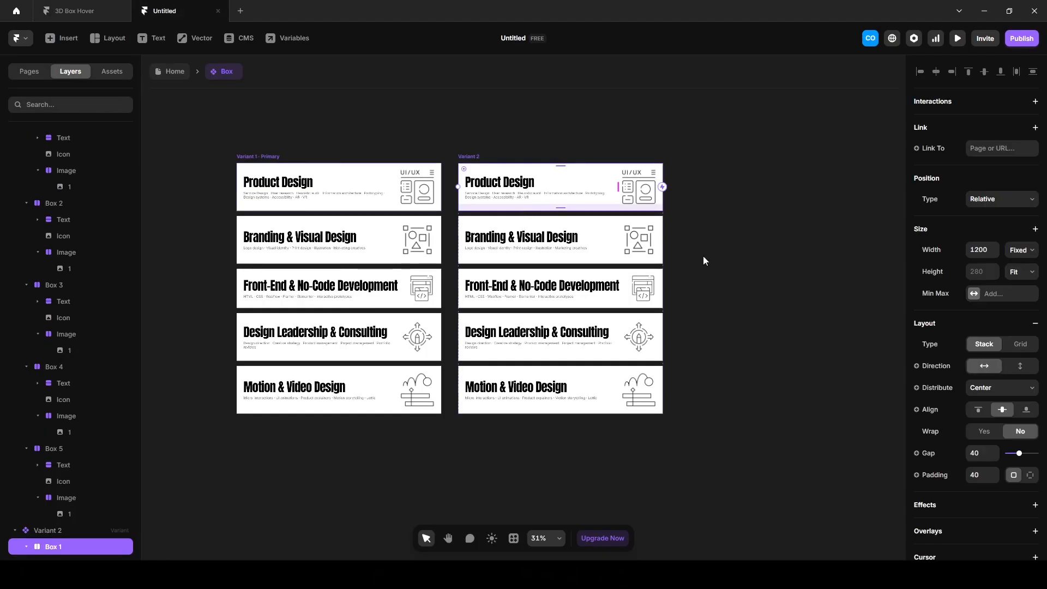
scroll(940, 427, "down", 4)
scroll(940, 431, "down", 3)
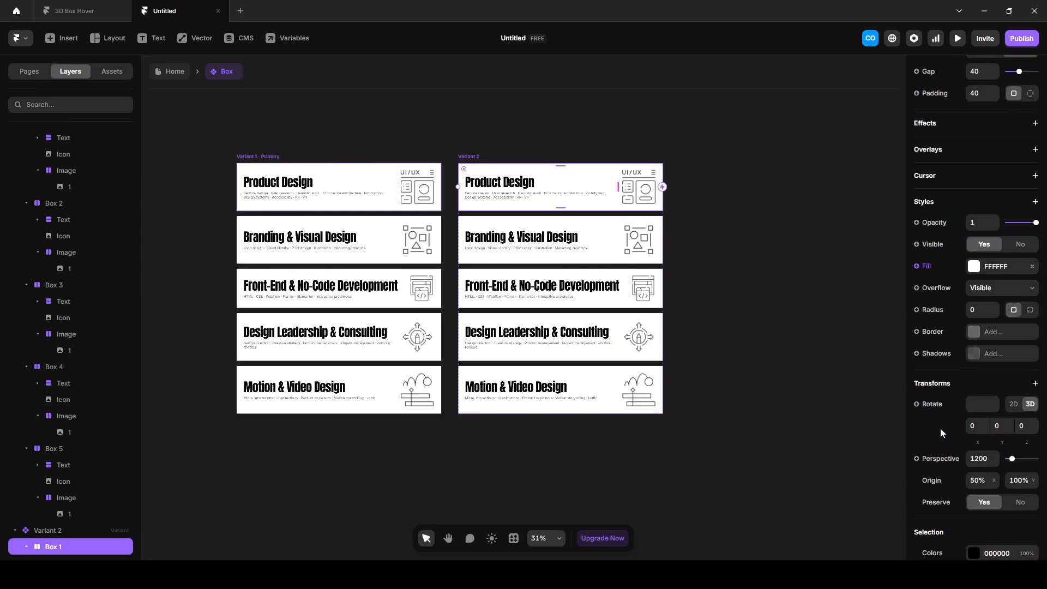
left_click_drag(978, 426, 842, 438)
type("-50")
key("Return")
Set the opacity of Box 2 and Box 3 in Variant 2 to 0.3.
left_click(58, 501)
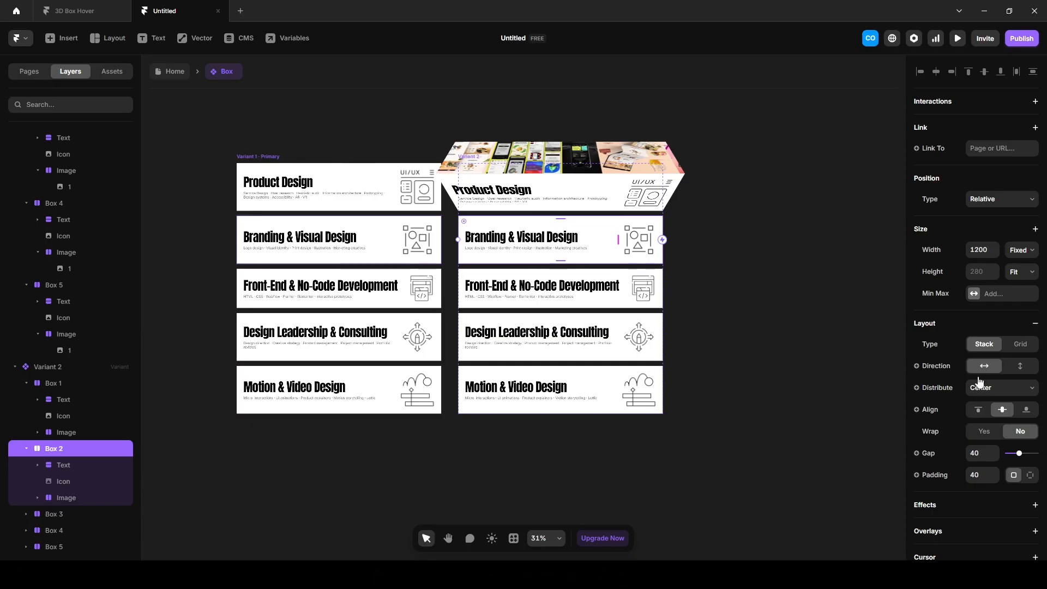
scroll(977, 384, "down", 5)
left_click(981, 332)
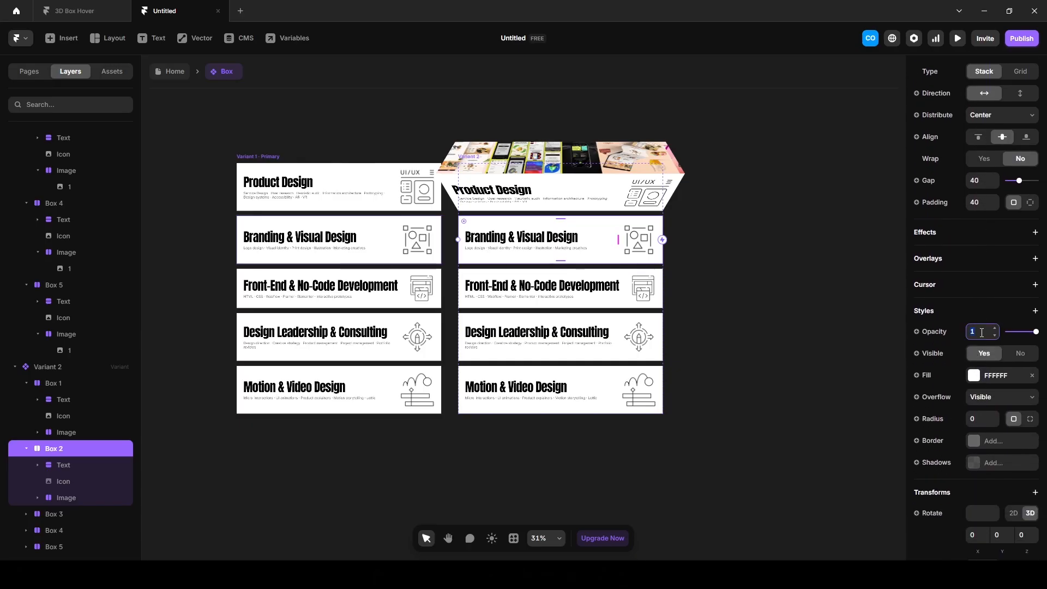
type("0.3")
key("Return")
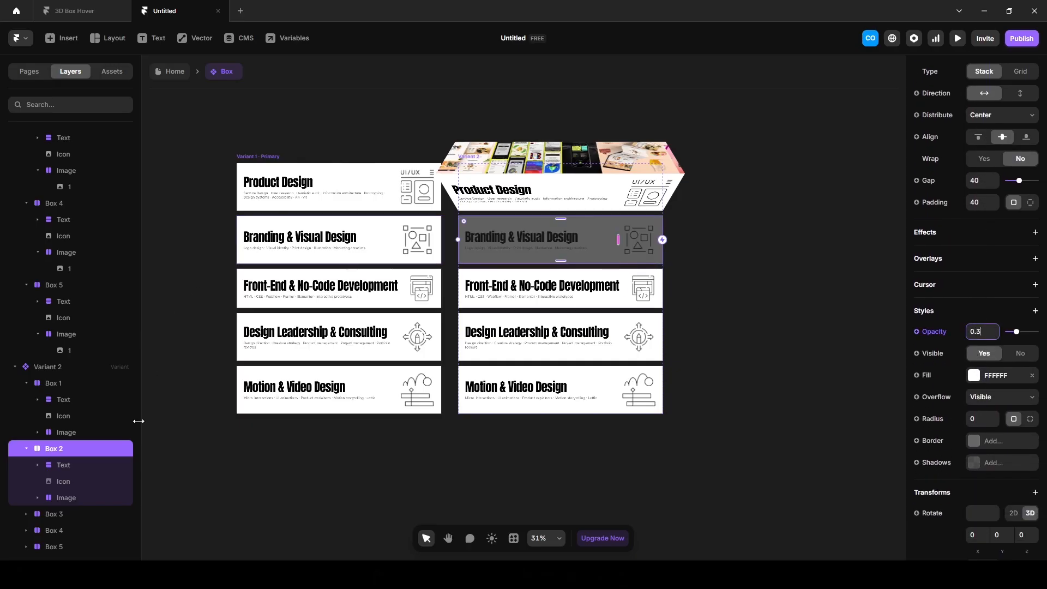
left_click(60, 514)
left_click(981, 332)
type("0.3")
key("Return")
Dim Box 4 and Box 5 of Variant 2 to an opacity of 0.3.
left_click(551, 334)
scroll(979, 401, "down", 4)
left_click(980, 387)
type("0.3")
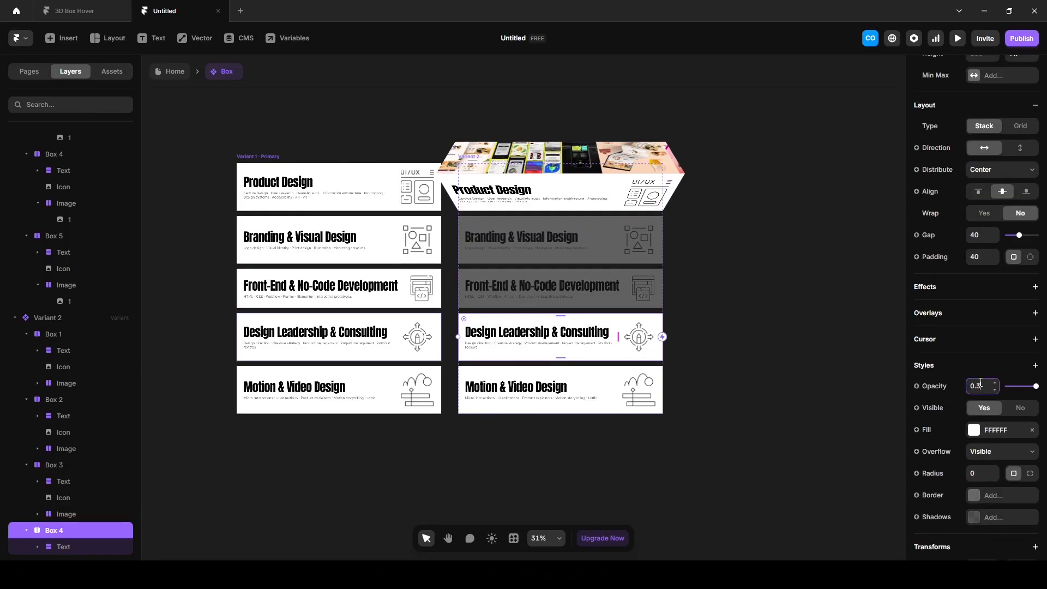
left_click(562, 388)
scroll(981, 497, "down", 2)
left_click(981, 497)
type("0.3")
key("Return")
Add a new variant based on Variant 2 and reset its Box 1's X rotation to 0.
left_click(48, 268)
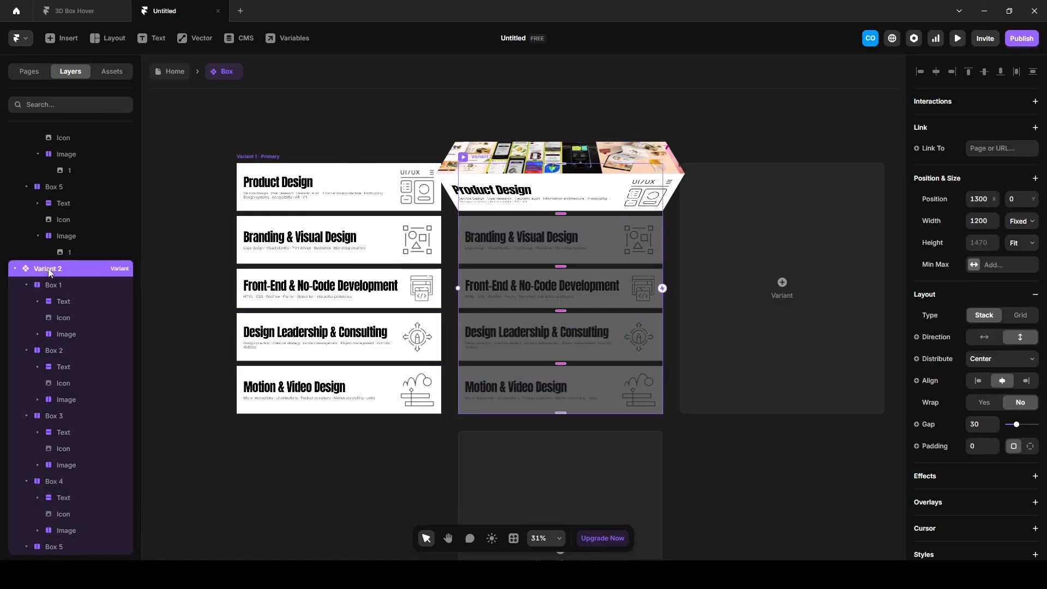
left_click(765, 300)
scroll(991, 470, "down", 3)
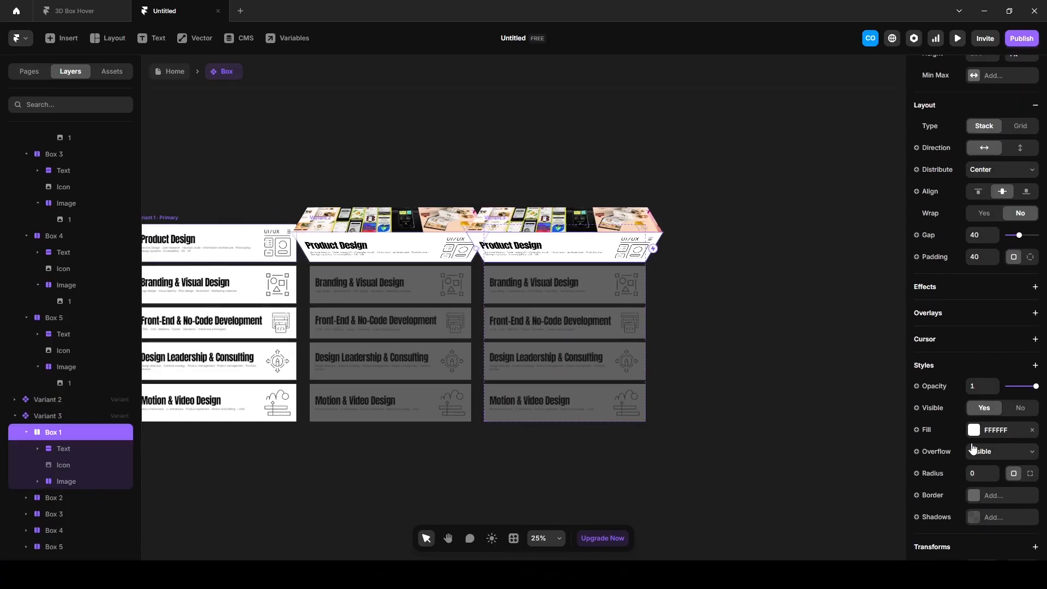
scroll(973, 450, "down", 3)
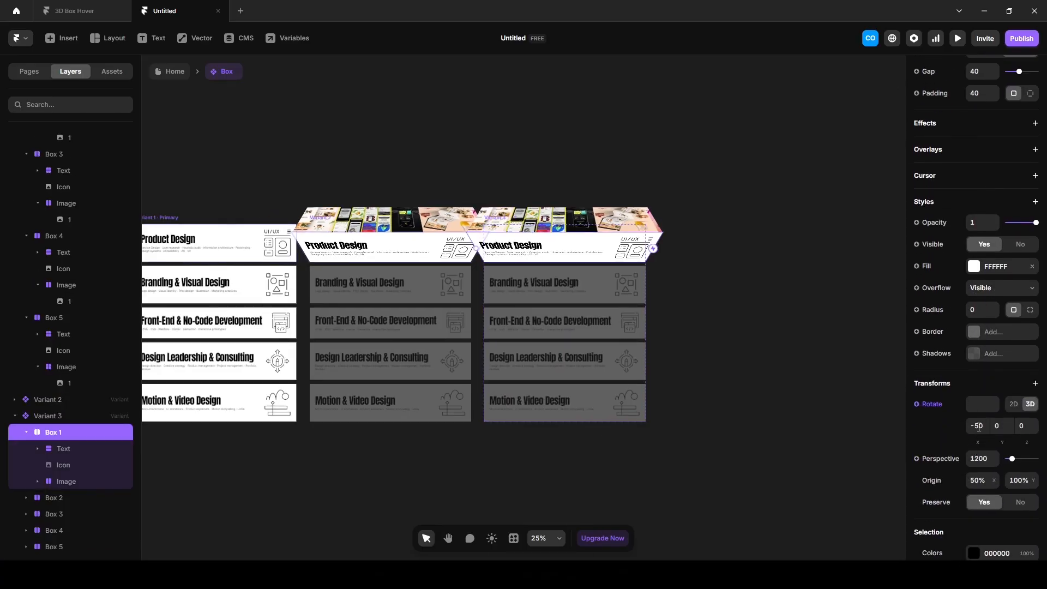
left_click(978, 427)
type("0")
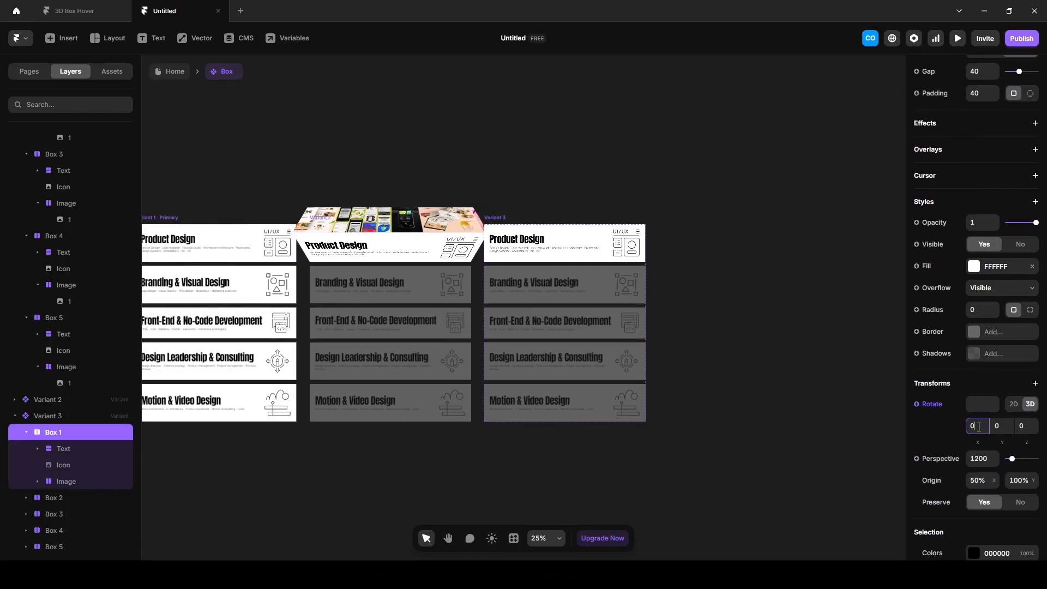
Set the opacity of Box 1 in Variant 3 to 0.3.
scroll(968, 327, "up", 4)
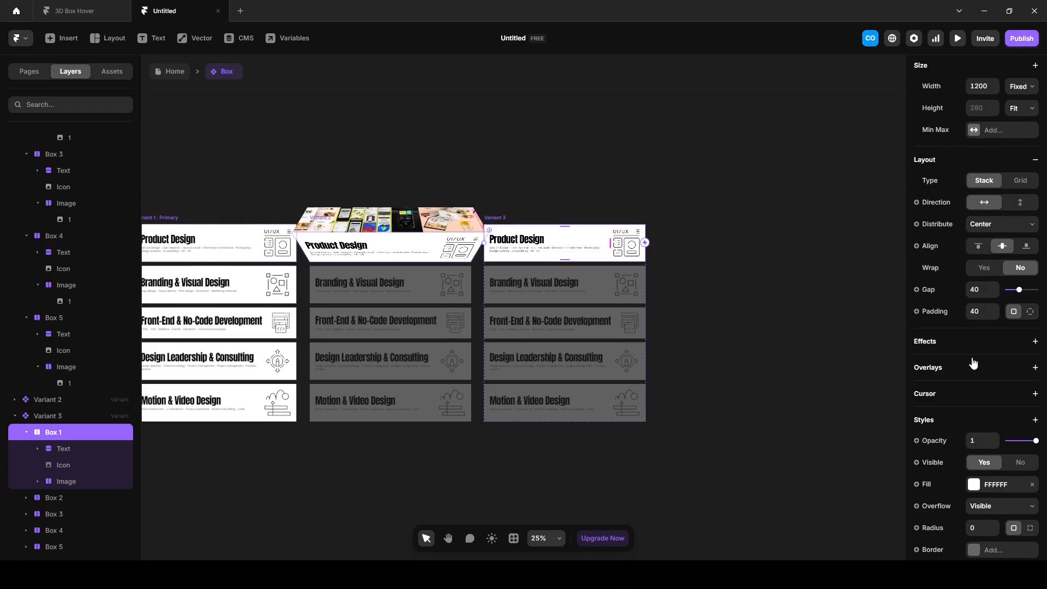
scroll(974, 362, "up", 2)
scroll(974, 362, "down", 3)
left_click(974, 440)
type("0.3")
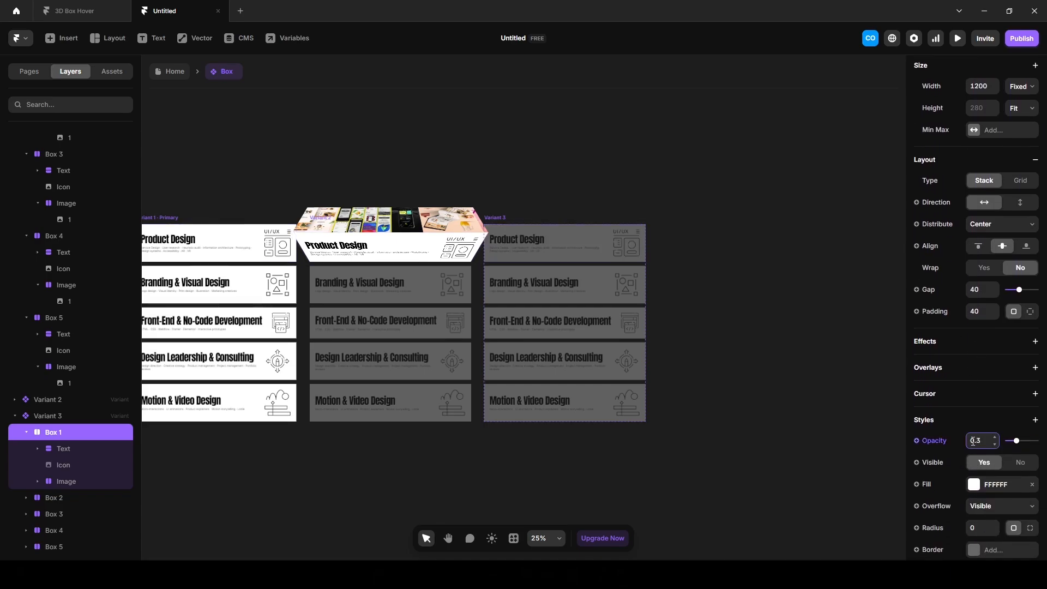
Give Box 2 in Variant 3 an opacity of 1 and an X rotation of -50.
left_click(63, 501)
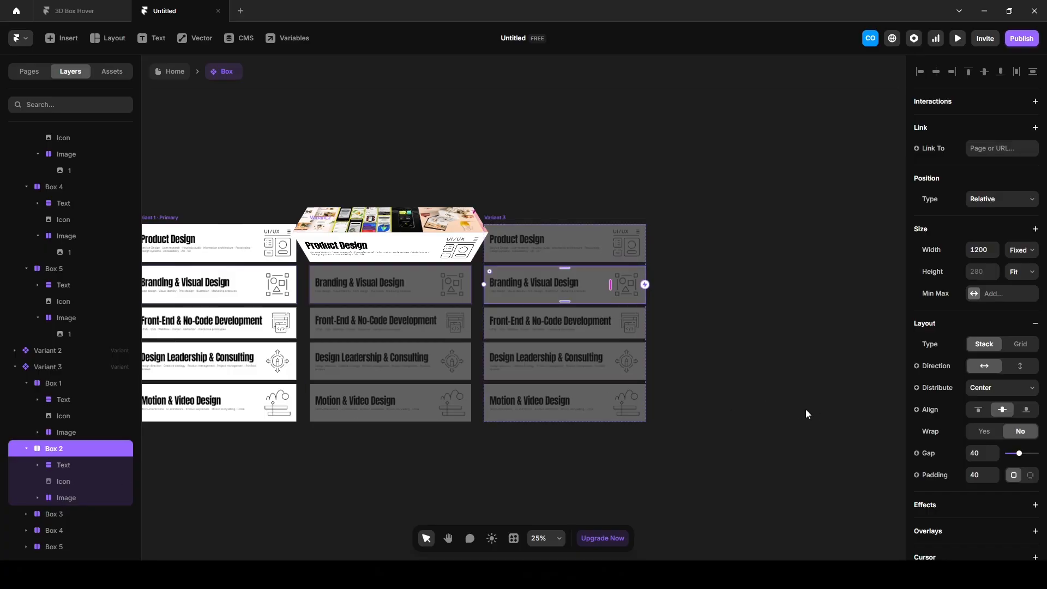
scroll(984, 419, "down", 3)
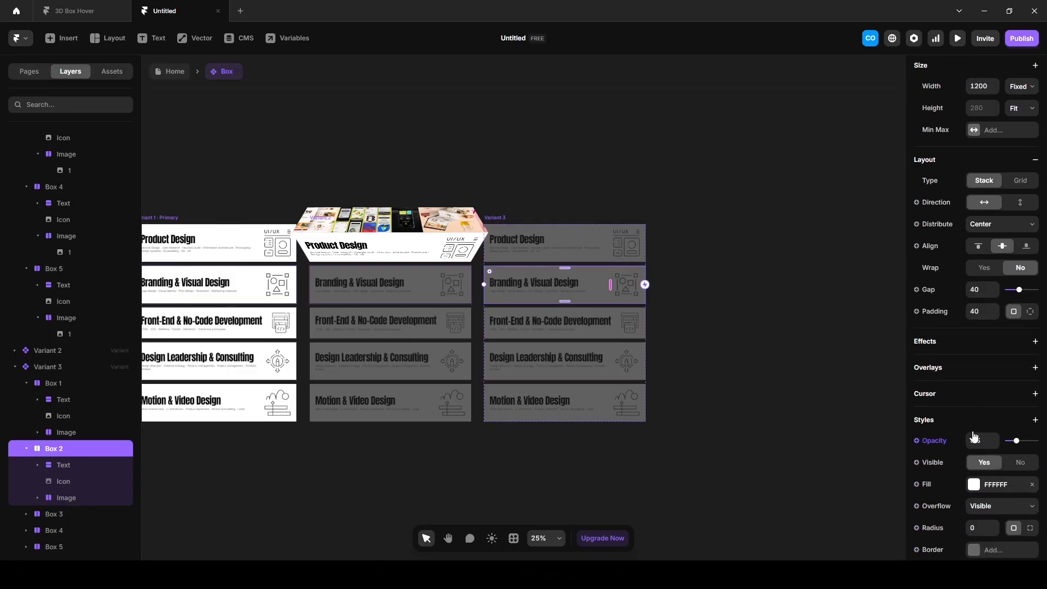
left_click(975, 440)
type("1")
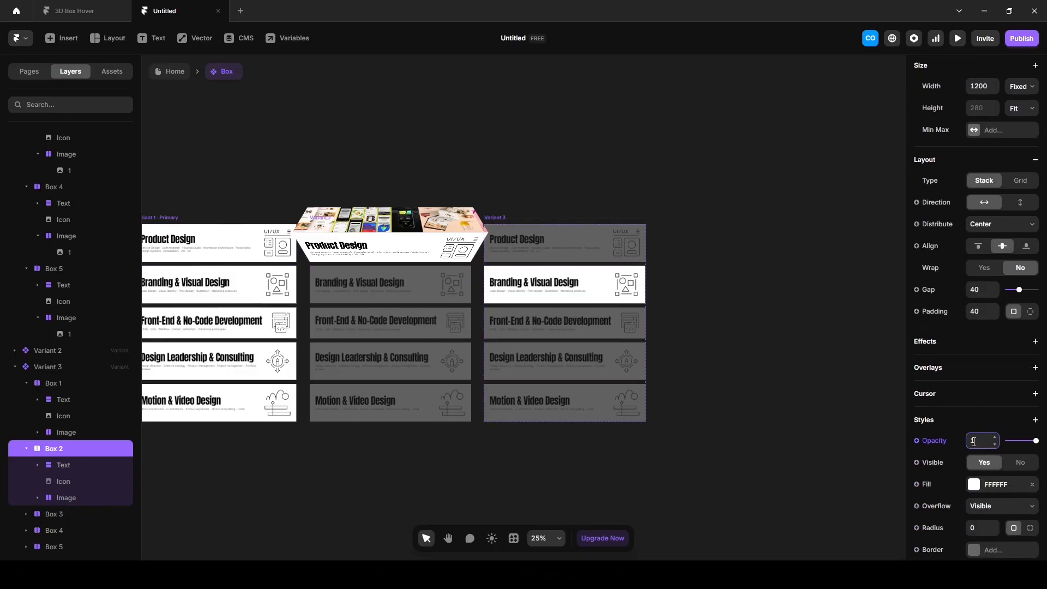
scroll(974, 441, "down", 4)
left_click(976, 426)
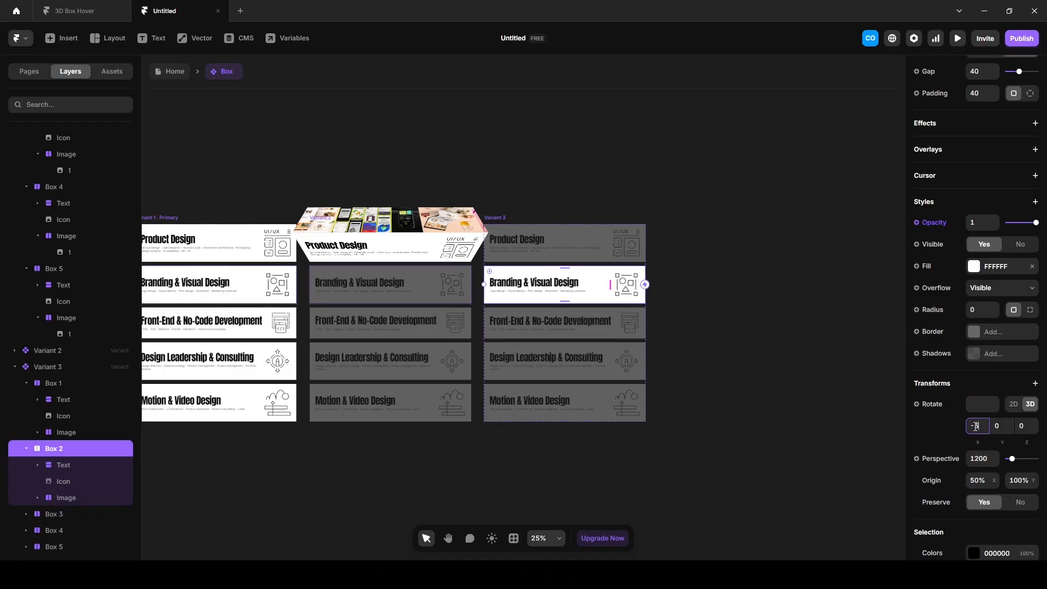
type("-50")
key("Return")
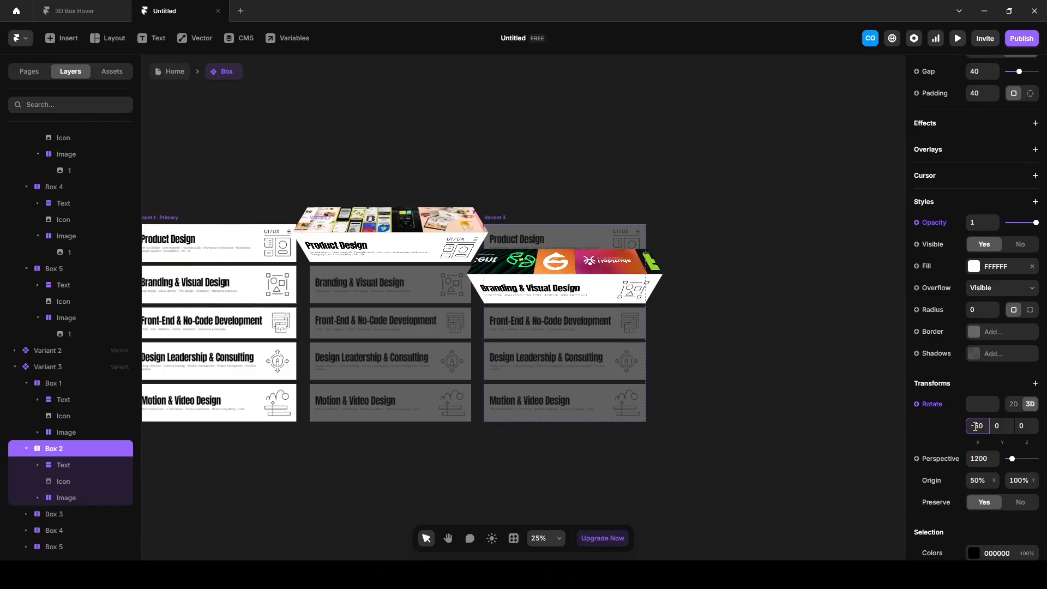
Add a new variant based on Variant 3, giving its Box 2 an opacity of 0.3 and X rotation of 0.
left_click(545, 185)
left_click(496, 217)
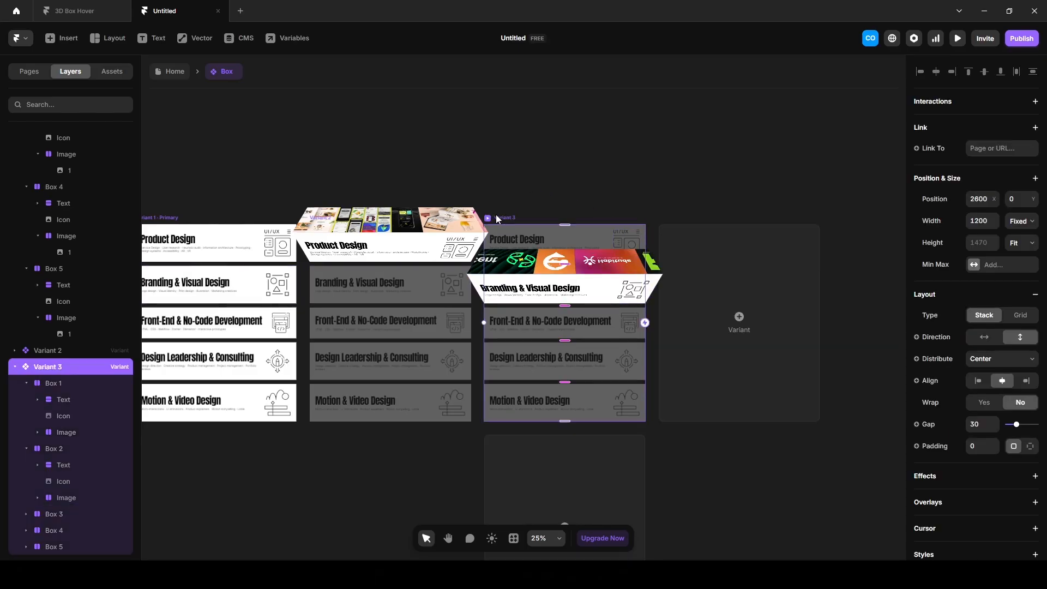
scroll(484, 215, "down", 2)
left_click(682, 297)
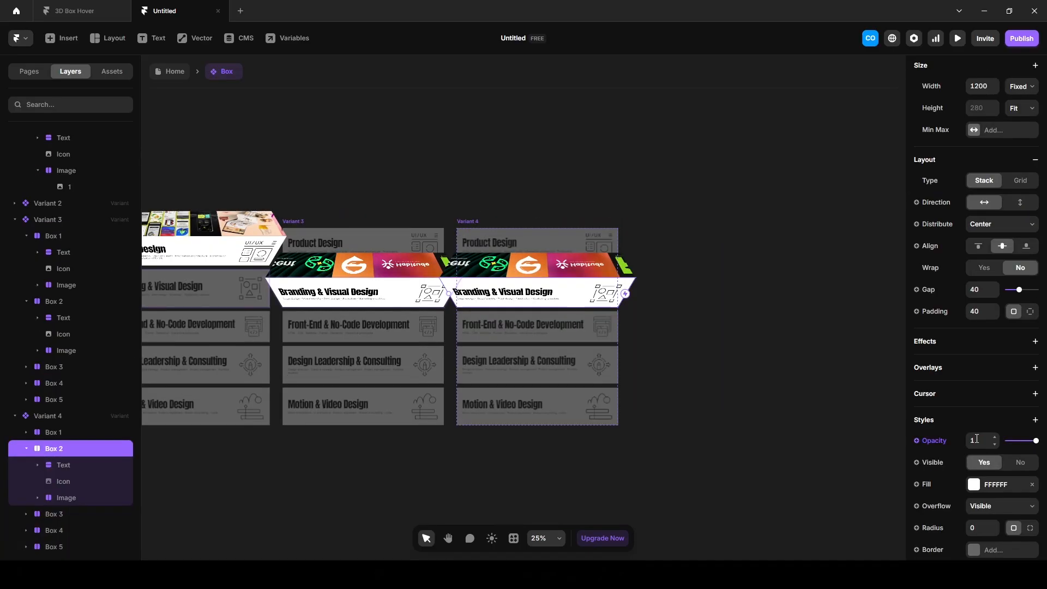
left_click(976, 439)
type("0.3")
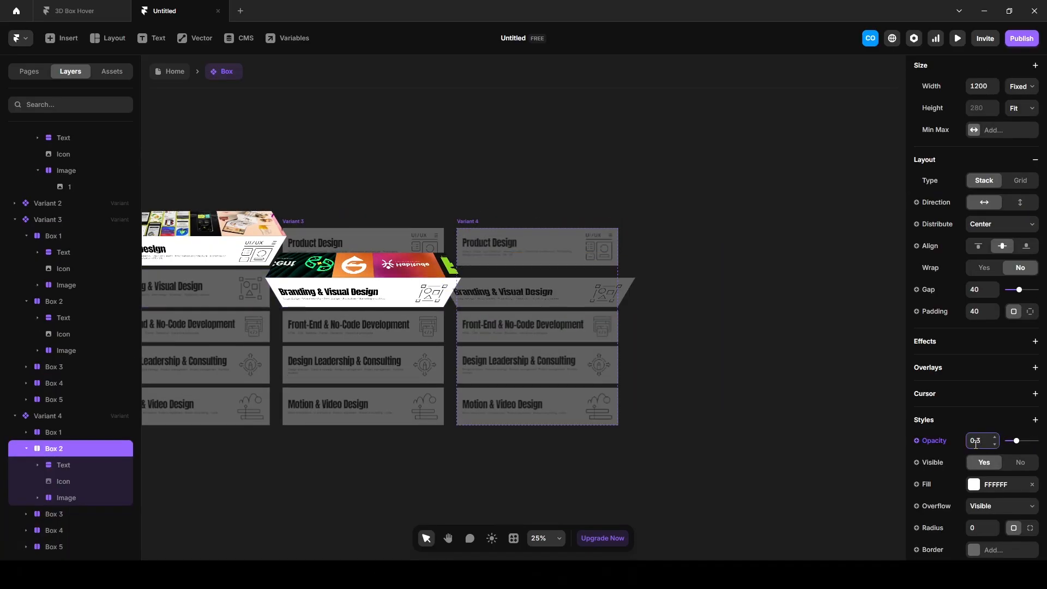
scroll(977, 438, "down", 4)
left_click(977, 427)
type("0")
Set Box 3 in Variant 4 to an opacity of 1 and an X rotation of -50.
left_click(597, 337)
scroll(960, 451, "down", 3)
left_click(977, 440)
type("1")
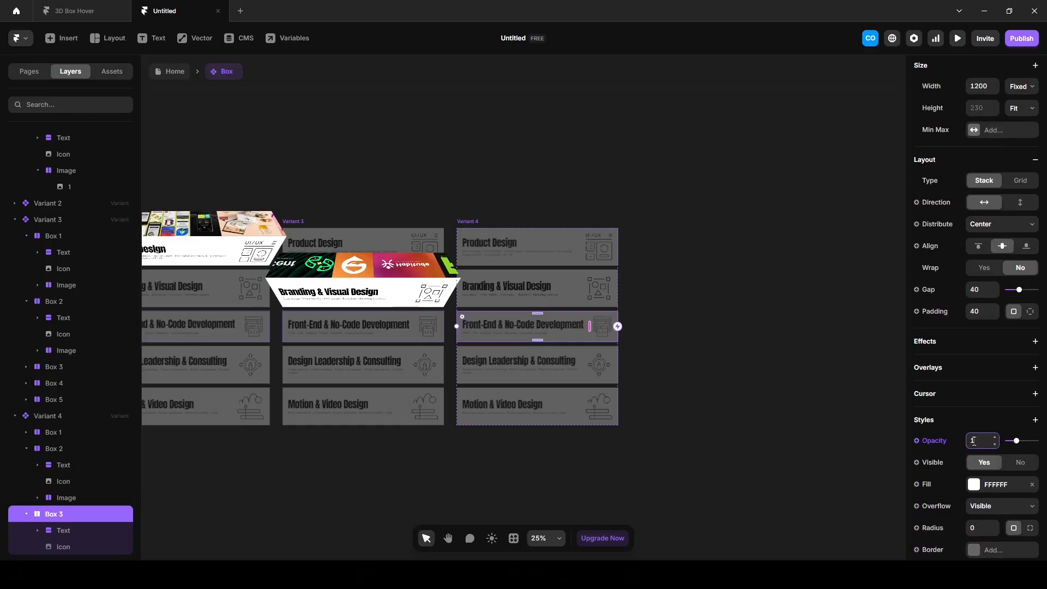
scroll(976, 458, "down", 5)
left_click(974, 373)
type("-50")
key("Return")
left_click(741, 410)
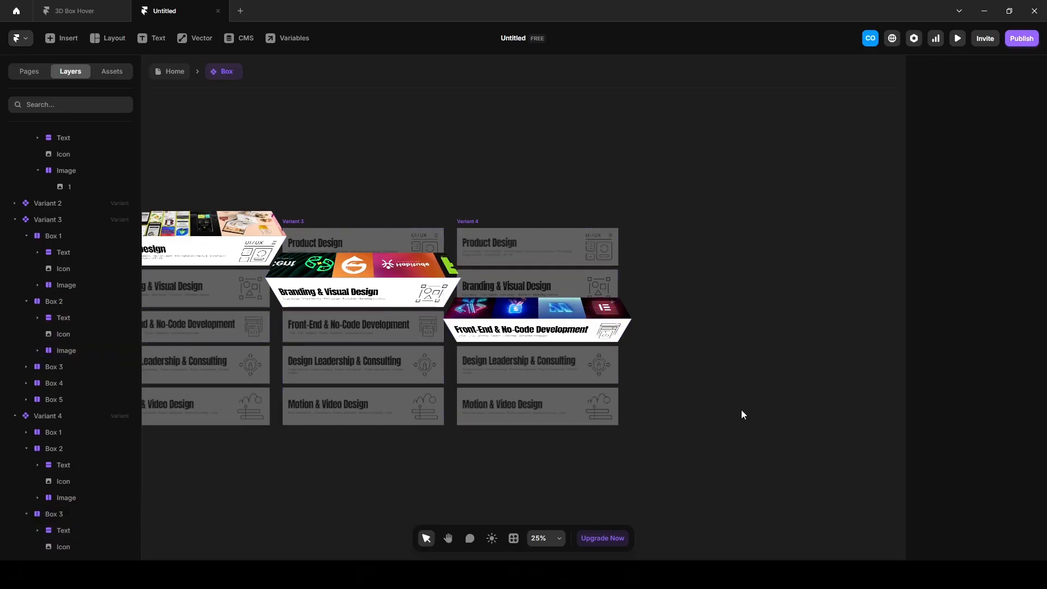
Add a new variant based on Variant 4, giving its Box 3 an opacity of 0.3 and X rotation of 0.
left_click(717, 343)
scroll(982, 440, "down", 3)
left_click(981, 441)
type("0.3")
scroll(982, 458, "down", 3)
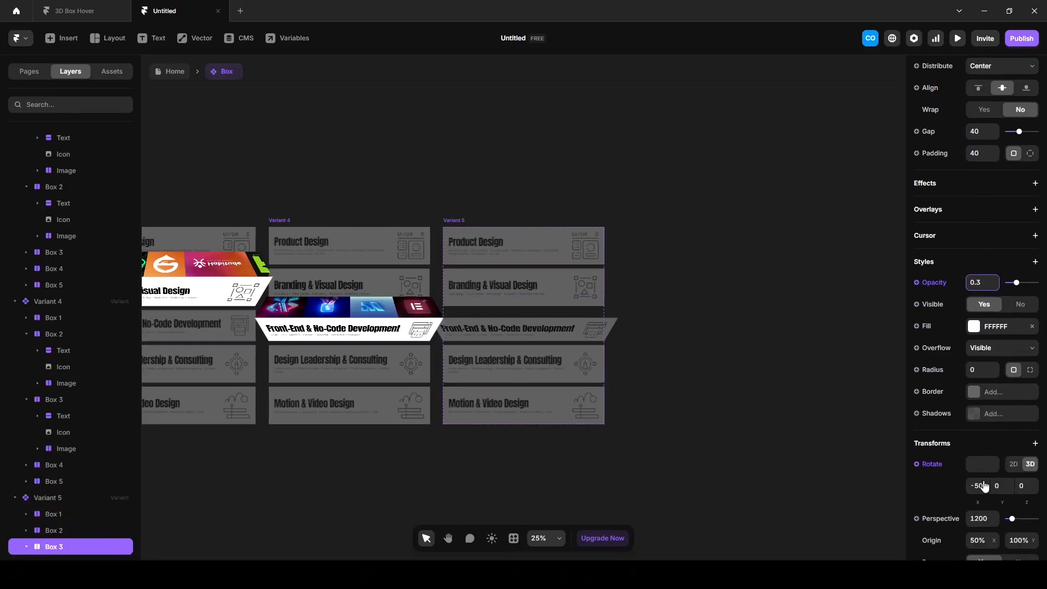
left_click(983, 484)
type("0")
Set Box 4 in Variant 5 to an opacity of 1 and an X rotation of -50.
left_click(572, 378)
scroll(978, 387, "down", 4)
scroll(978, 386, "down", 2)
left_click(974, 481)
type("-50")
key("Return")
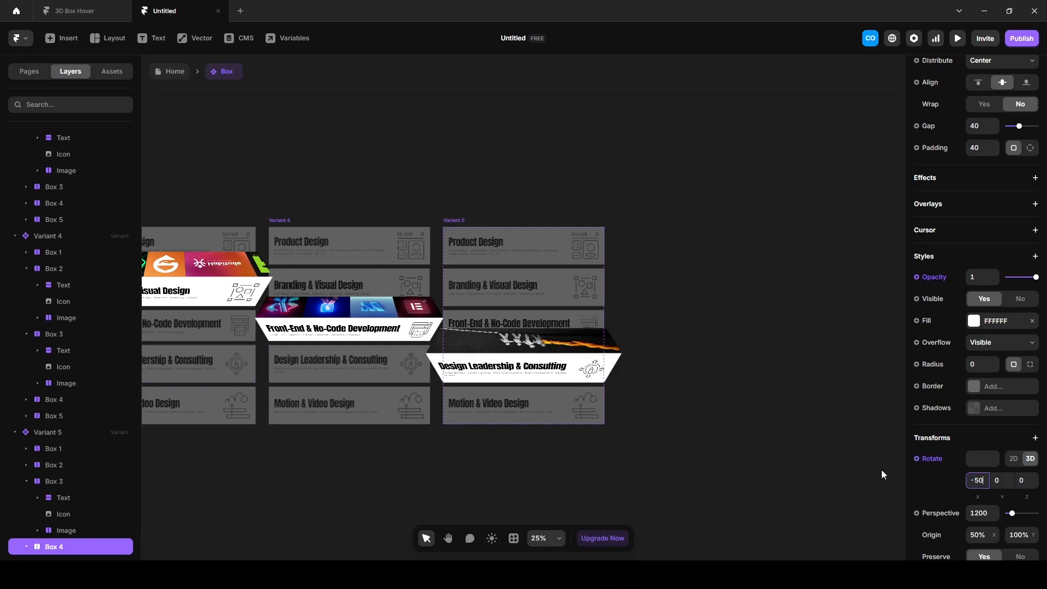
Add a new variant based on Variant 5, giving its Box 4 an opacity of 0.3 and X rotation of 0.
left_click(453, 221)
left_click(716, 344)
left_click(590, 428)
left_click(590, 378)
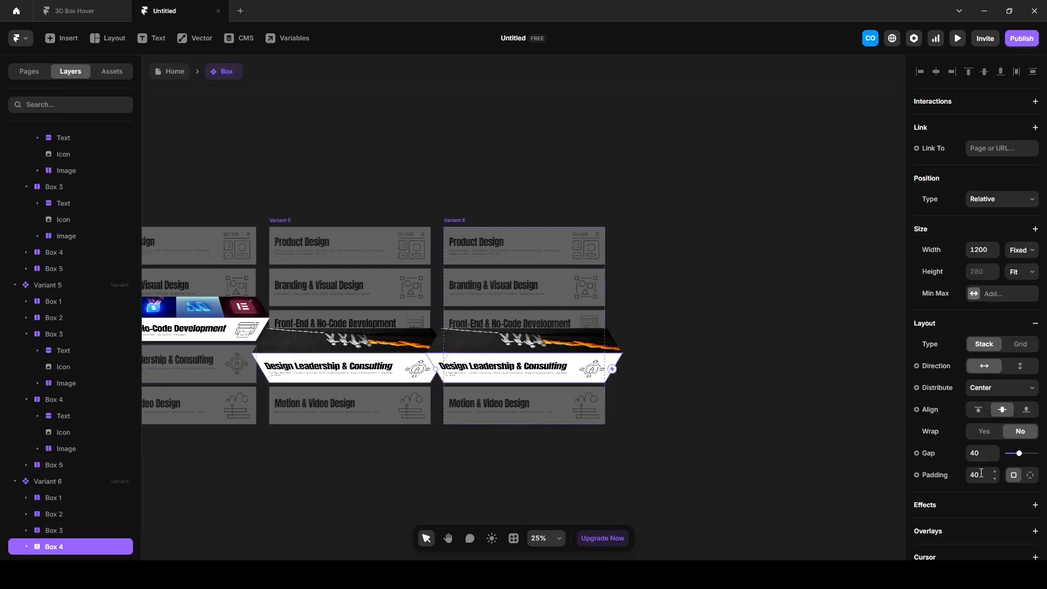
scroll(979, 453, "down", 3)
left_click(979, 441)
type("0.3")
scroll(981, 433, "down", 4)
left_click(984, 424)
type("0")
Set Box 5 in Variant 6 to an opacity of 1 and an X rotation of -50.
left_click(556, 421)
scroll(978, 440, "down", 3)
left_click(979, 441)
type("1")
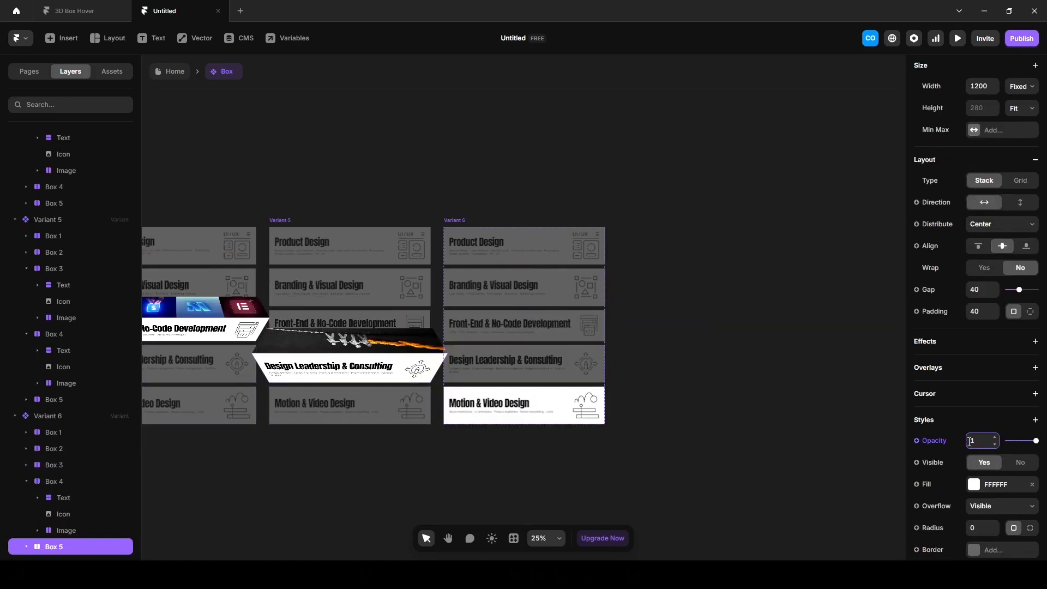
scroll(977, 452, "down", 3)
left_click(974, 484)
type("-50")
left_click(443, 448)
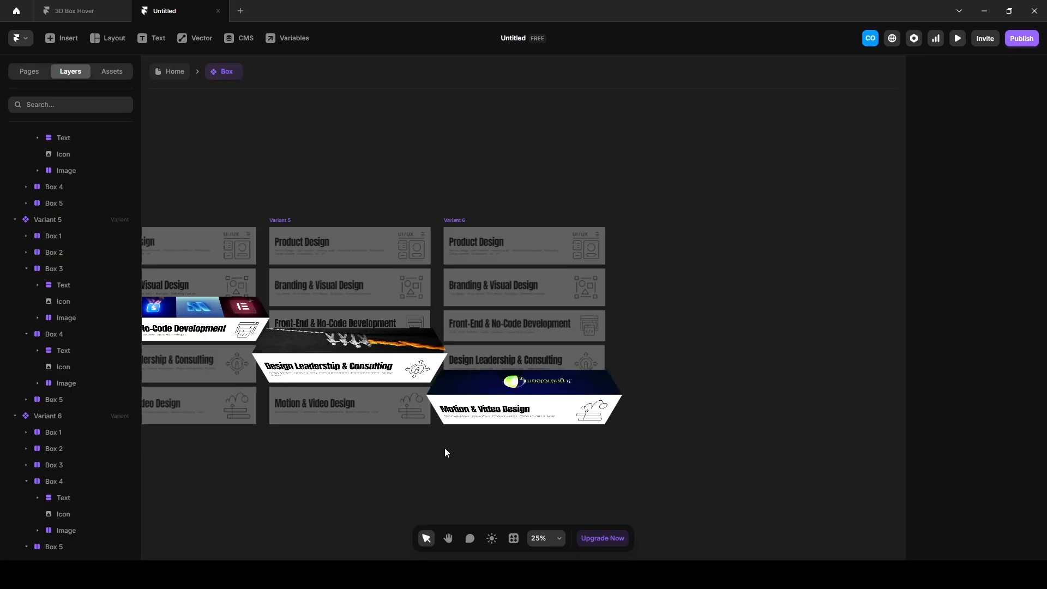
Return to the Home page and set the Box component's height to 2000.
left_click(175, 77)
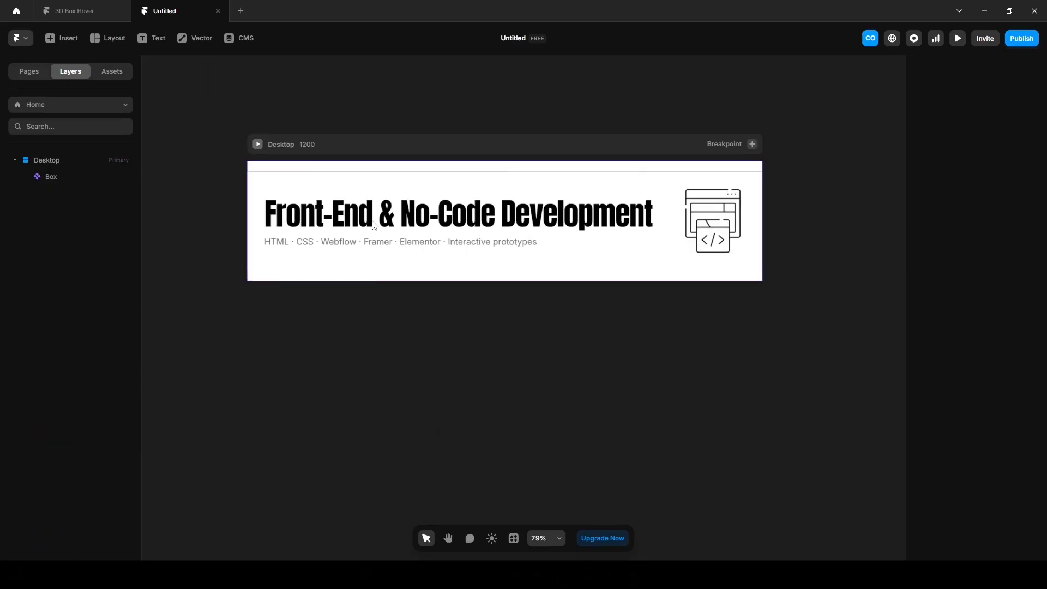
left_click(54, 175)
left_click(983, 193)
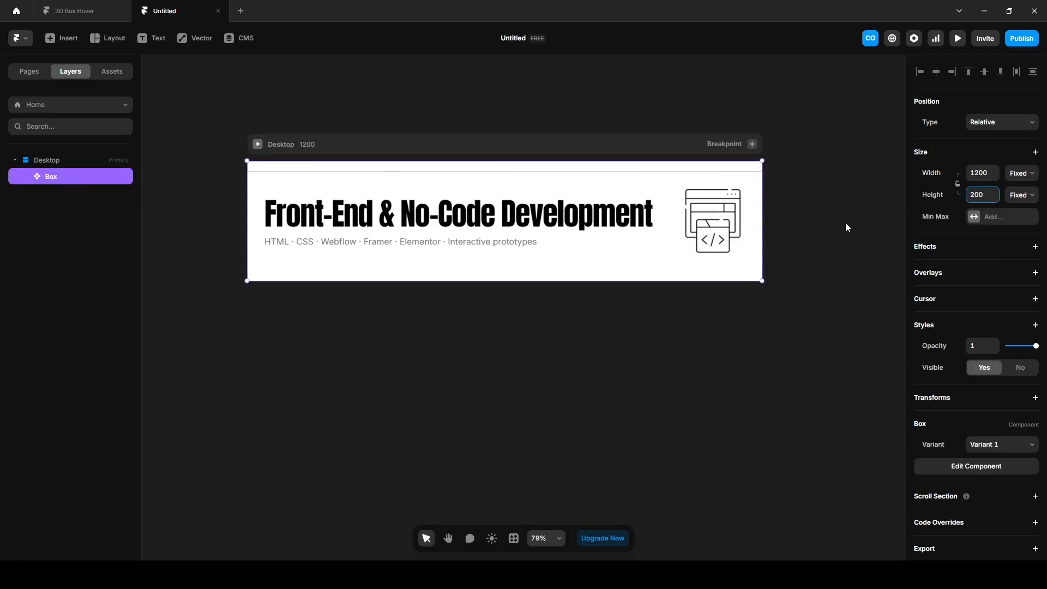
type("2000")
key("Return")
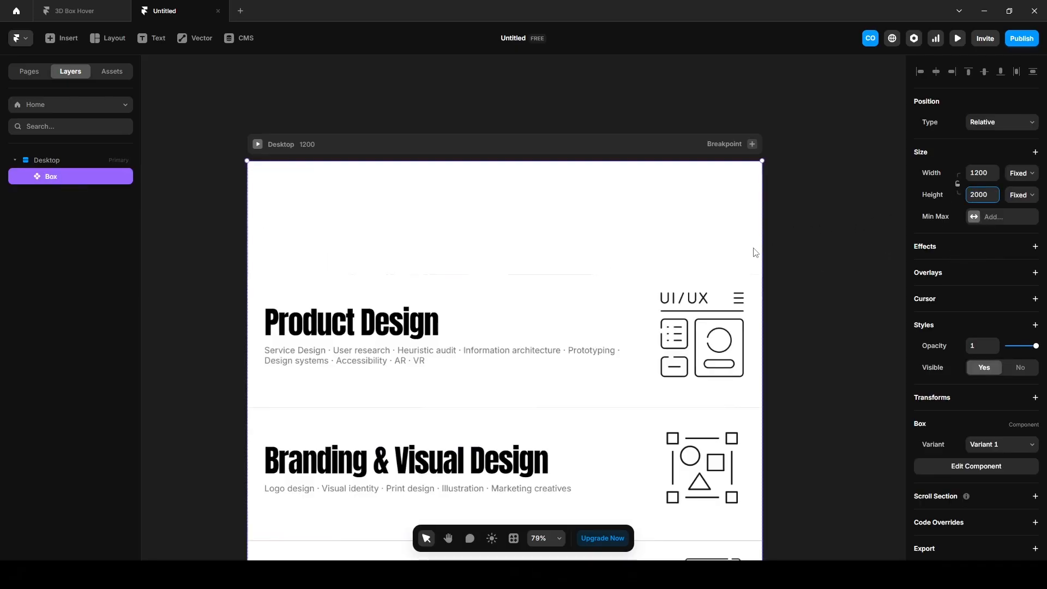
Change the Desktop frame's background fill to black.
left_click(58, 159)
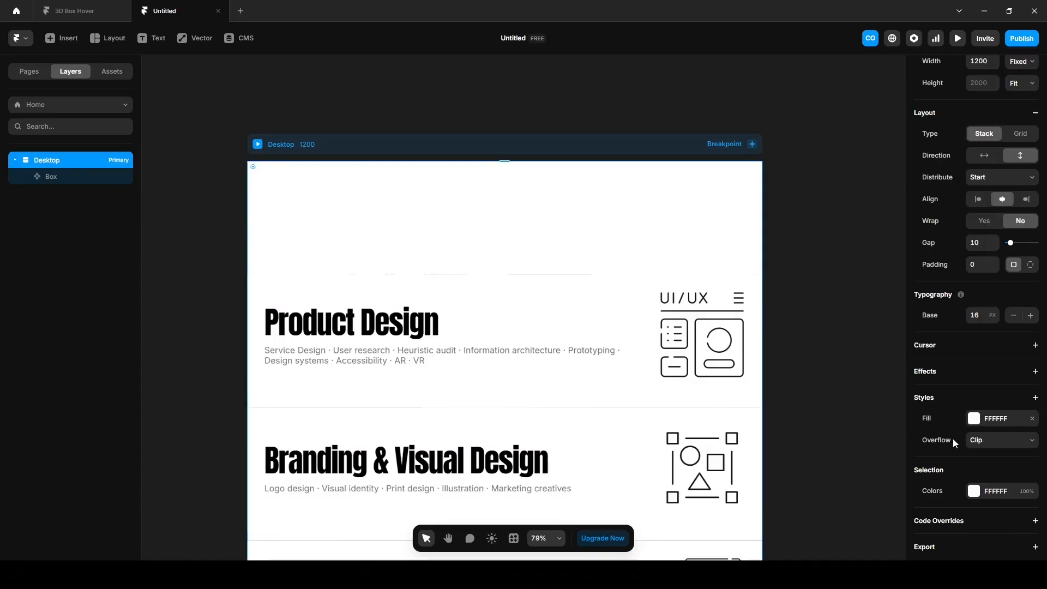
left_click(974, 419)
left_click_drag(884, 437, 747, 479)
left_click(867, 292)
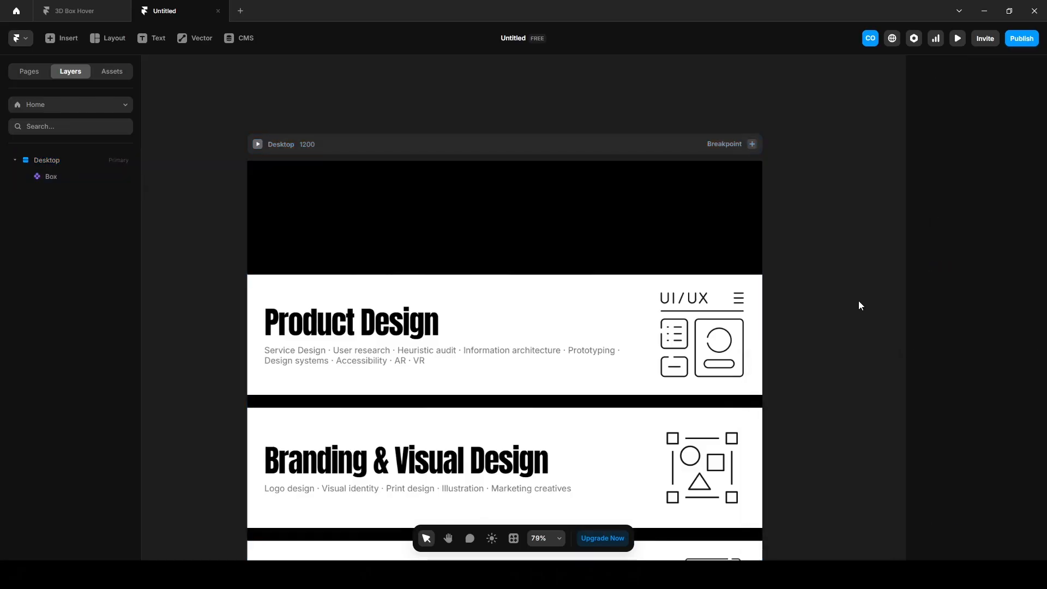
Preview the Home page at a width of about 1524, then return to the editor.
left_click(957, 39)
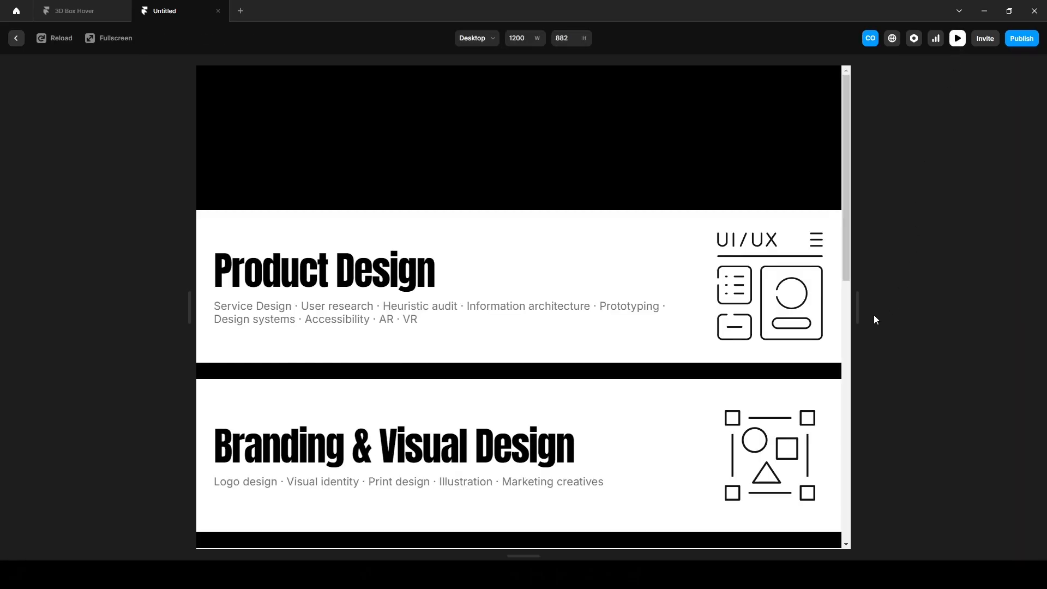
left_click_drag(862, 312, 950, 312)
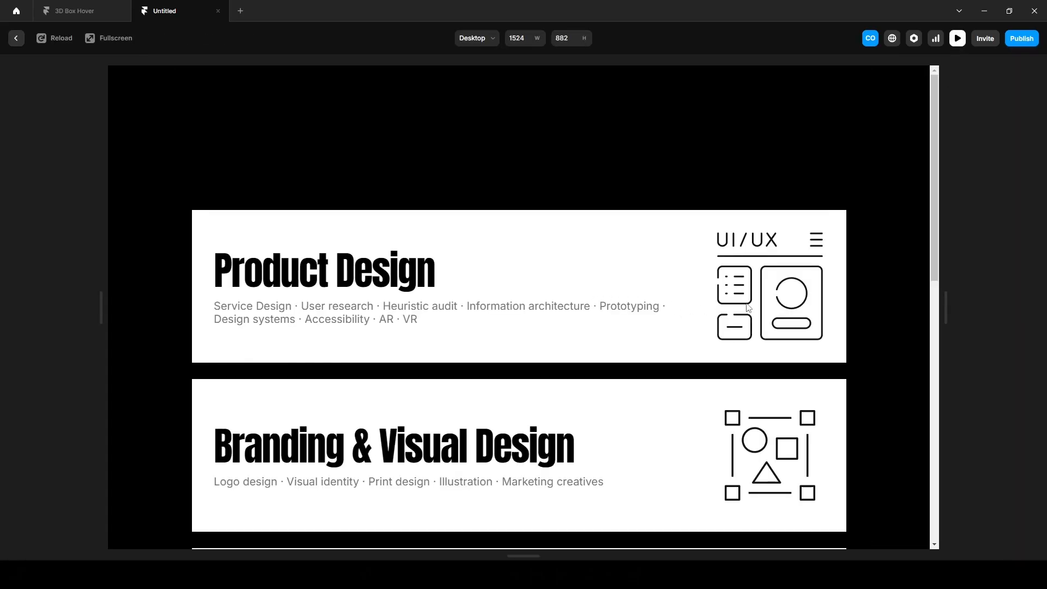
left_click(13, 43)
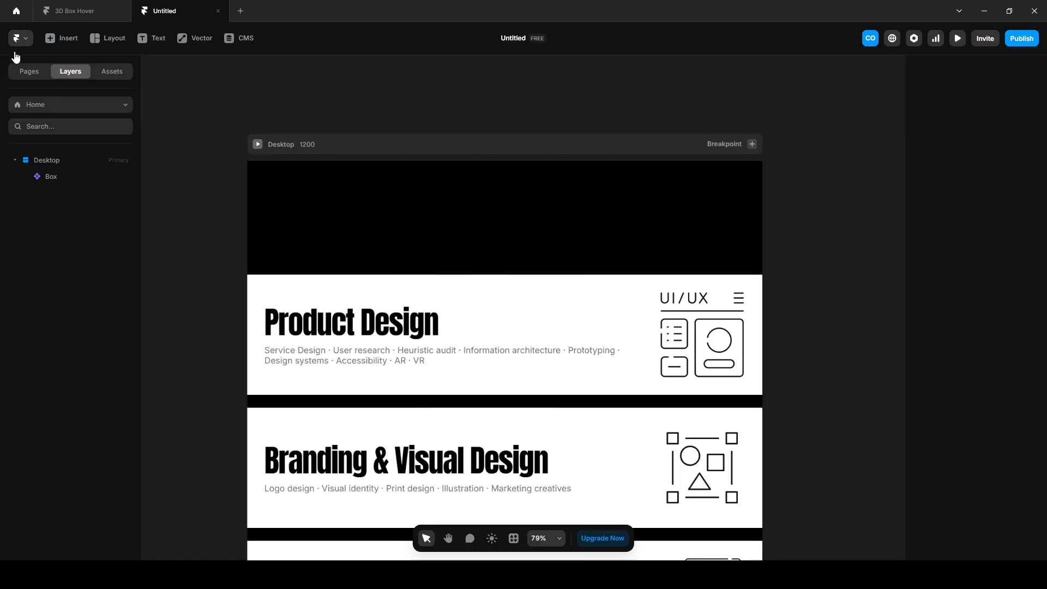
Open the Box component and link Box 1 in Variant 1 to Variant 2 with a Mouse Enter interaction.
double_click(524, 237)
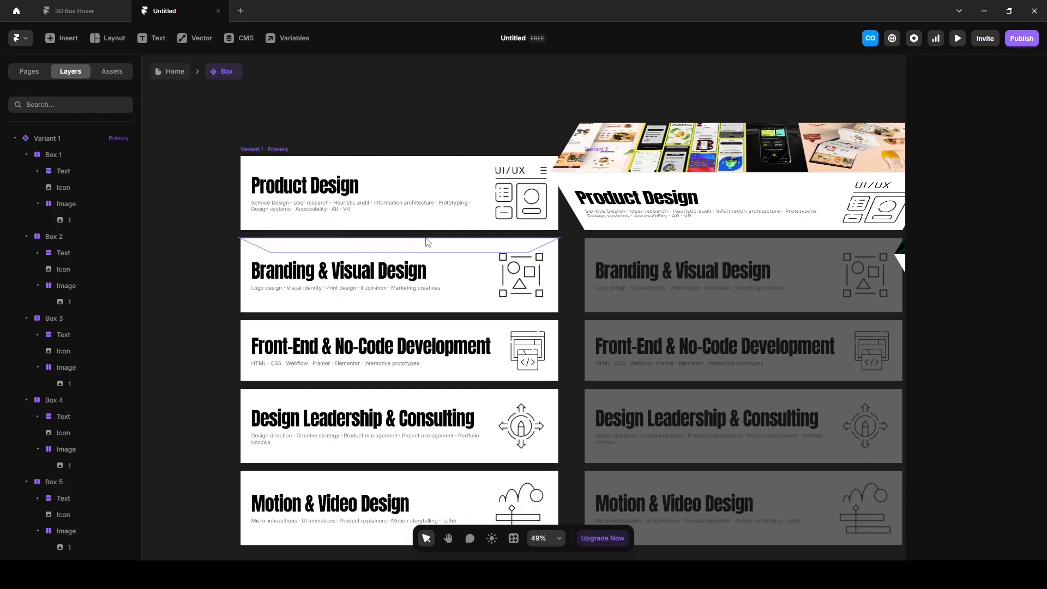
left_click(425, 232)
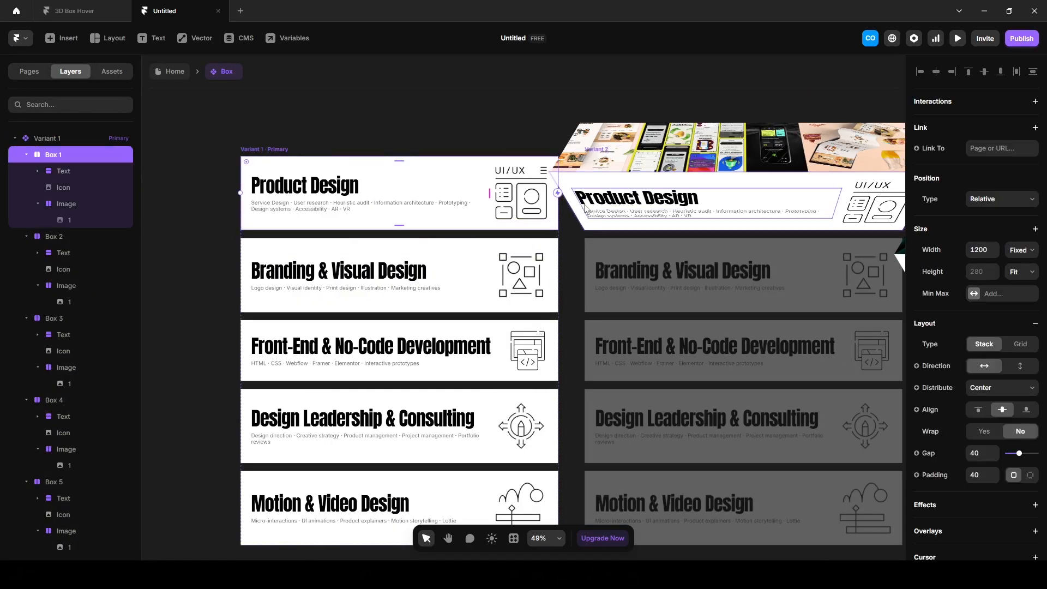
left_click_drag(559, 194, 611, 289)
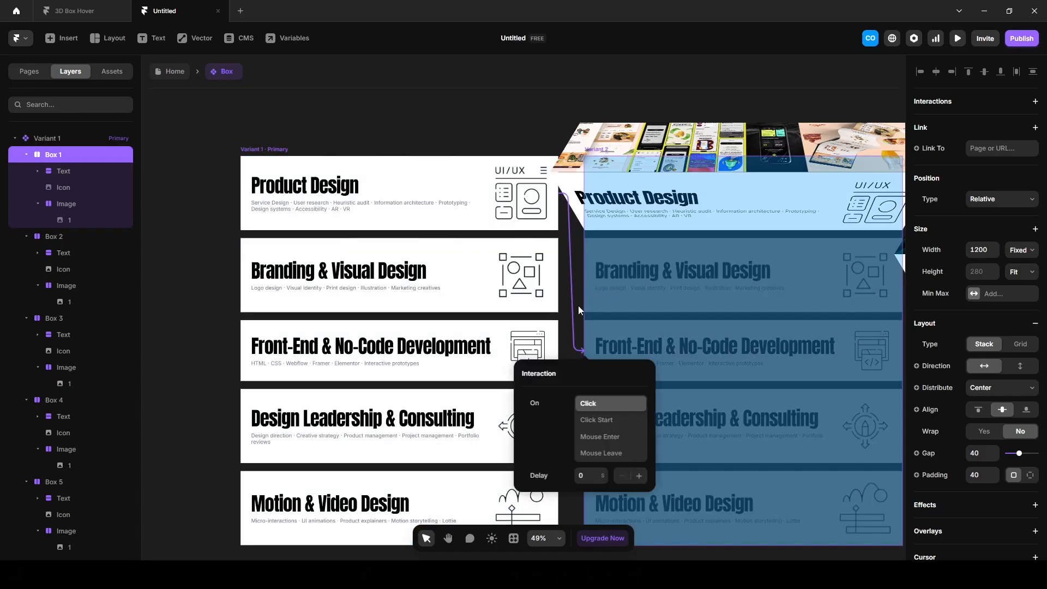
left_click(599, 439)
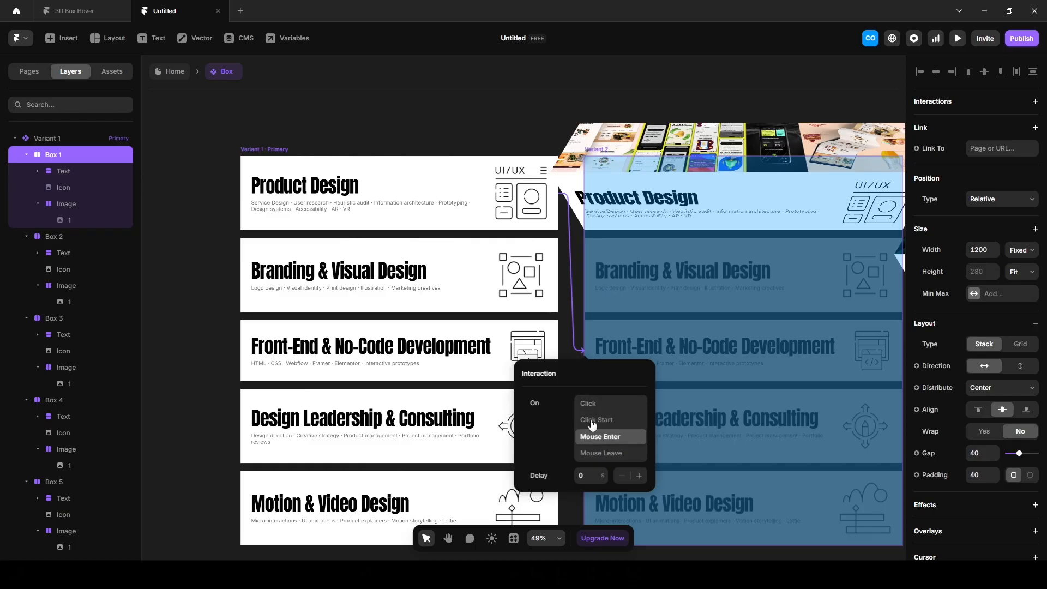
left_click(460, 134)
Link Variant 2 back to Variant 1 with a Mouse Leave interaction.
scroll(428, 273, "down", 2)
scroll(15, 408, "down", 3)
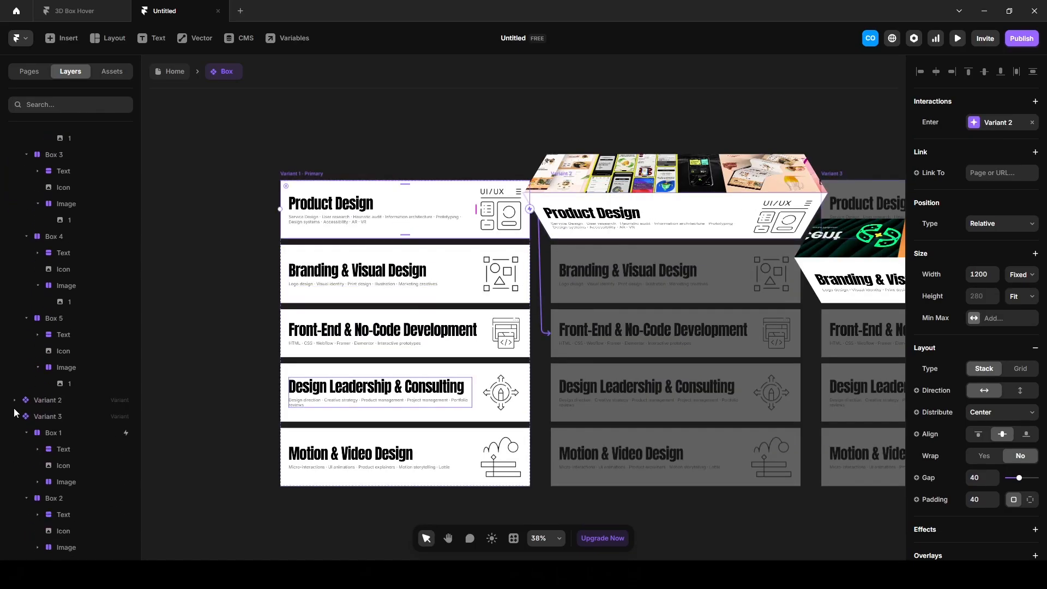
left_click(60, 401)
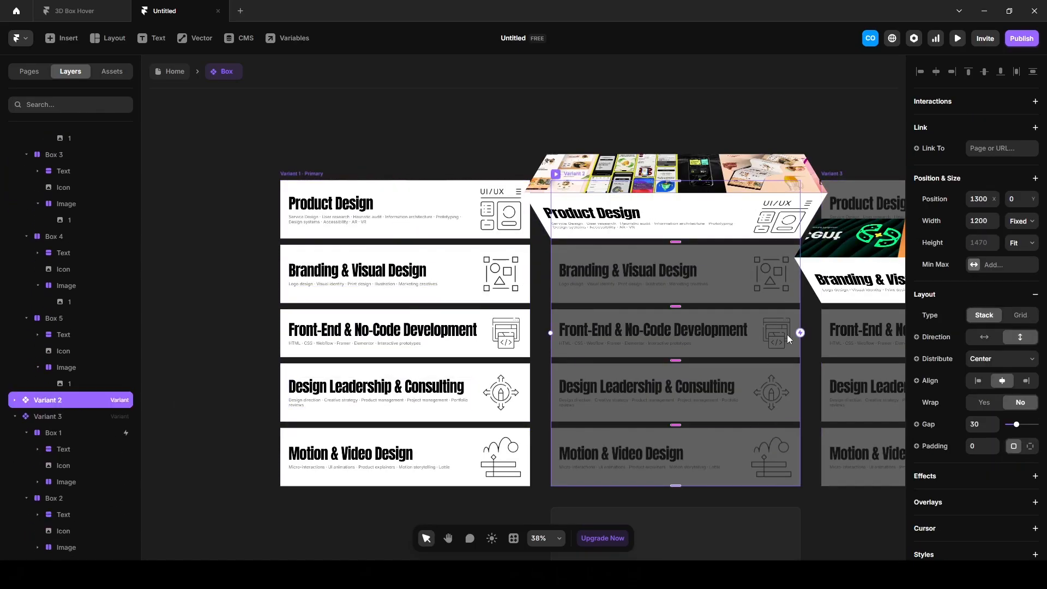
left_click_drag(802, 334, 460, 341)
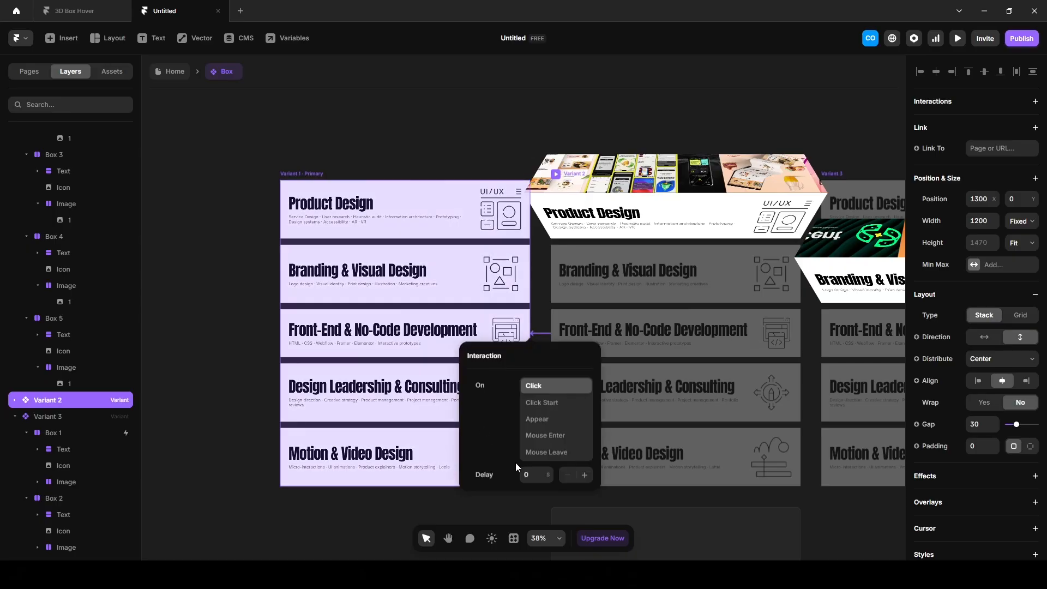
left_click(546, 452)
Link Box 2 in Variant 1 to Variant 3 with a Mouse Enter interaction.
left_click(339, 301)
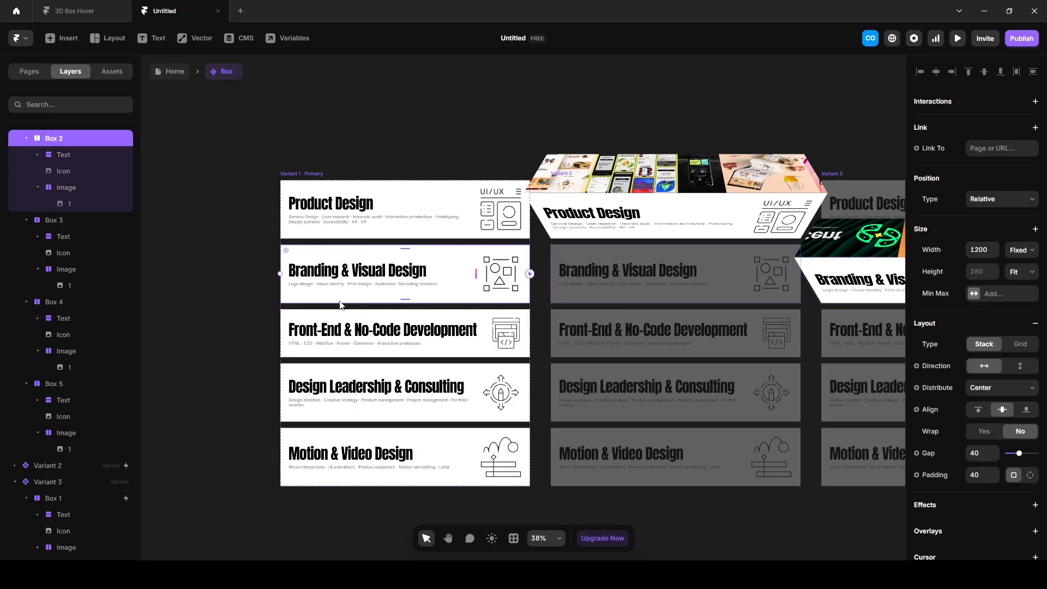
scroll(339, 304, "down", 5)
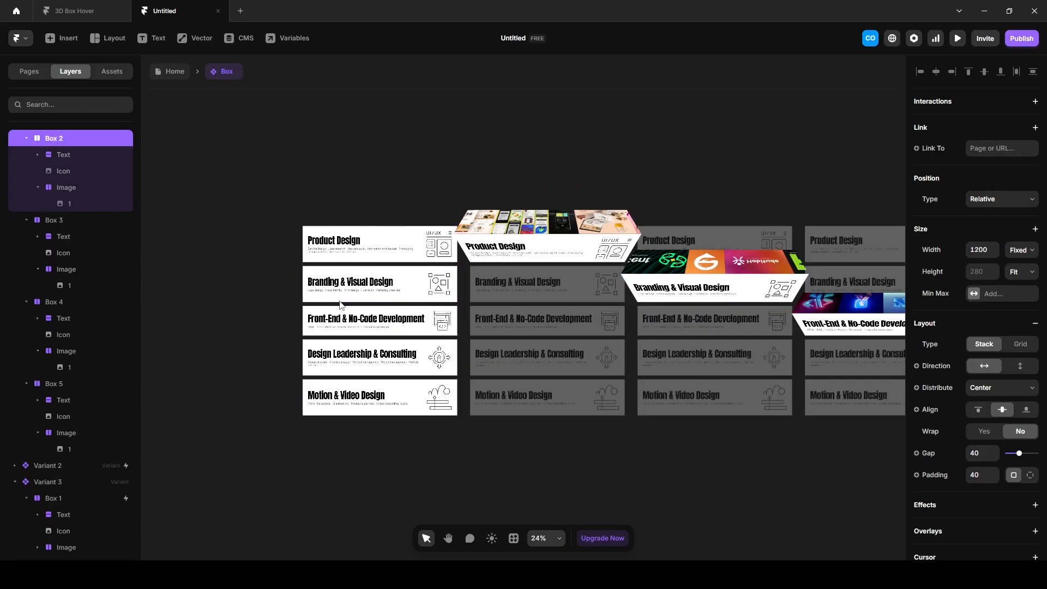
left_click_drag(456, 283, 705, 325)
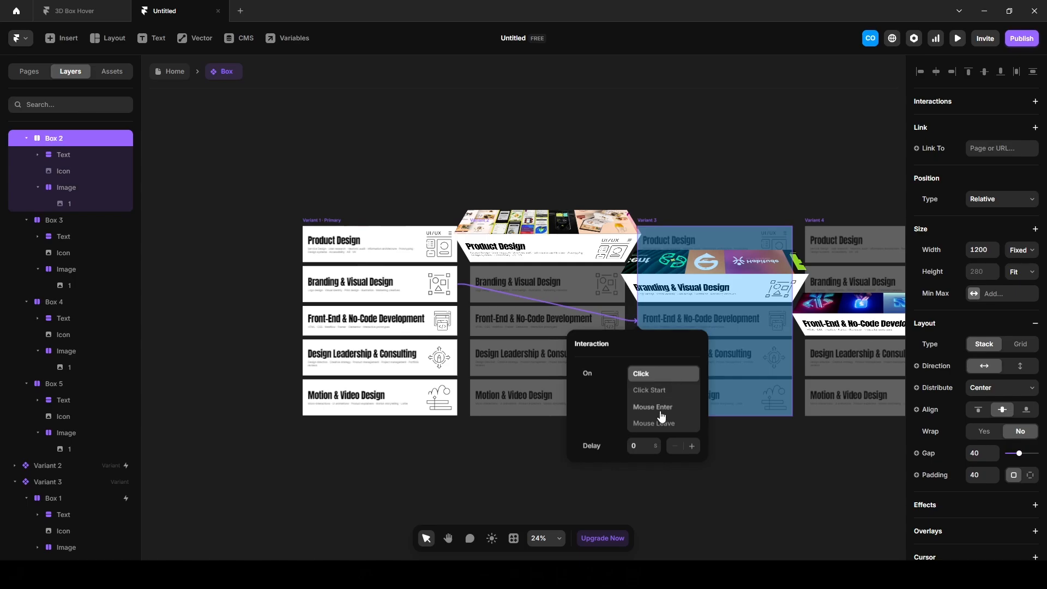
left_click(767, 459)
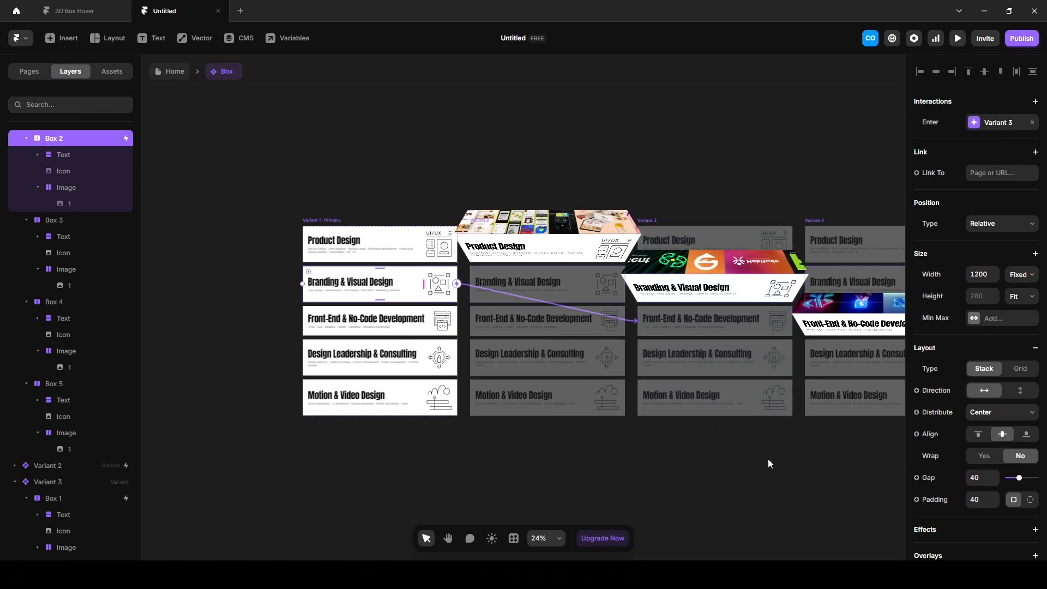
Link Variant 3 back to Variant 1 with a Mouse Leave interaction.
left_click(646, 217)
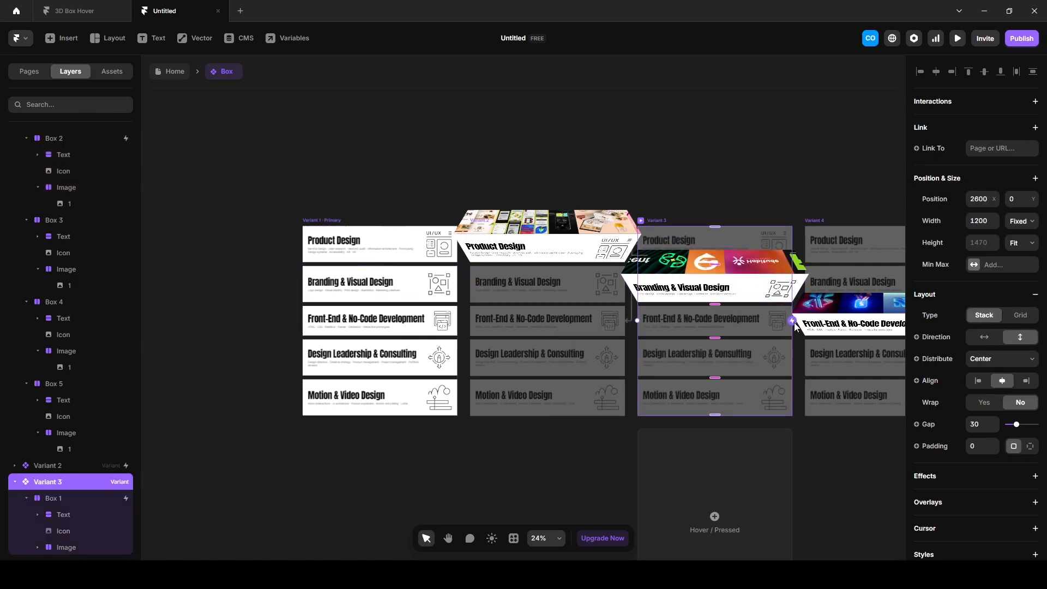
left_click_drag(793, 322, 434, 342)
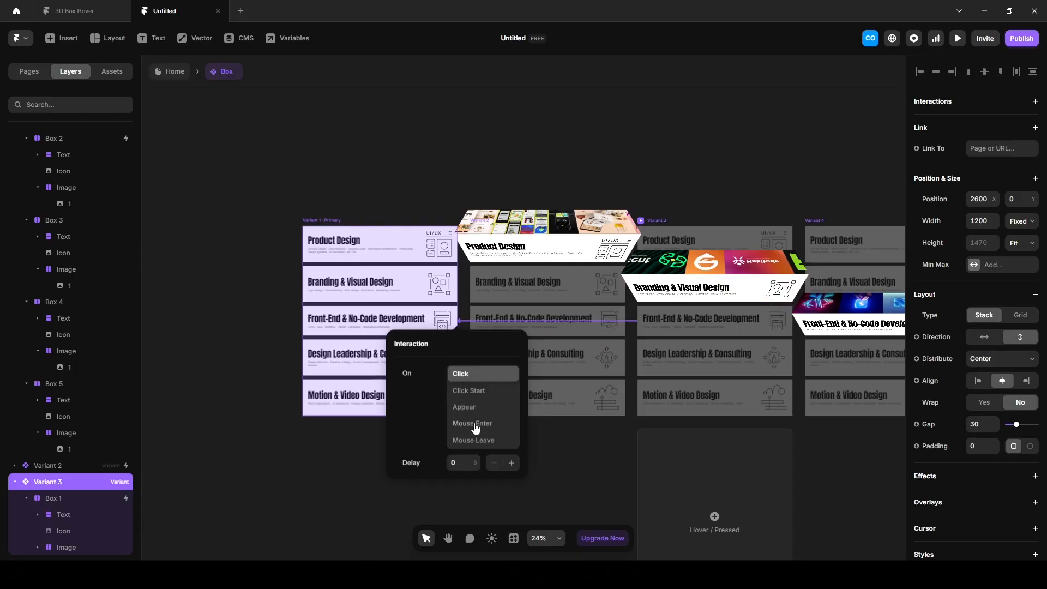
left_click(498, 441)
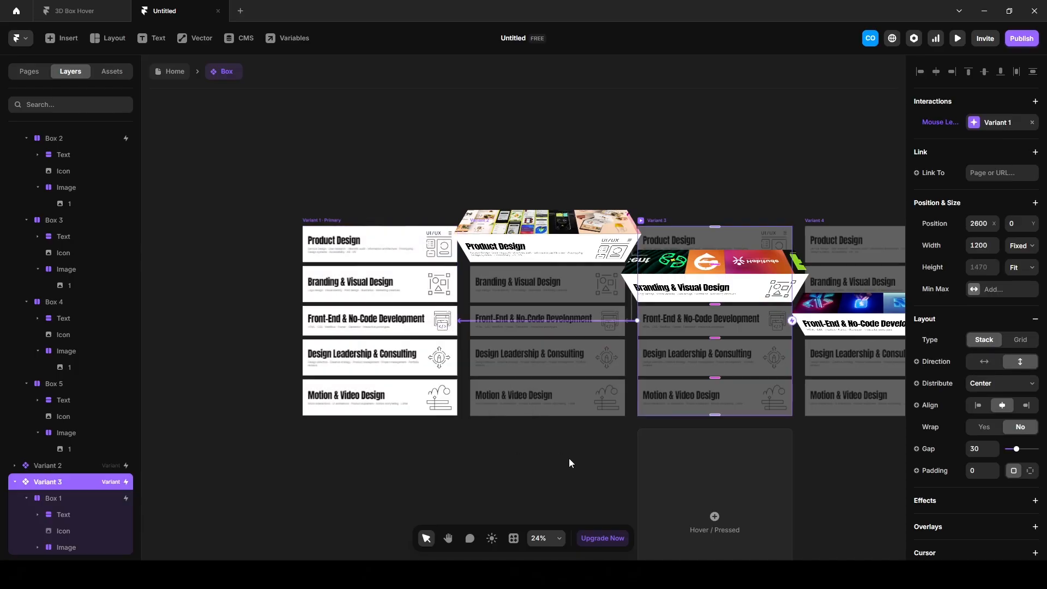
left_click(510, 458)
Link Box 3 in Variant 1 to Variant 4 on Mouse Enter, and Variant 4 back to Variant 1 on Mouse Leave.
scroll(473, 448, "down", 3)
left_click_drag(473, 448, 322, 373)
left_click(284, 293)
left_click_drag(310, 293, 566, 303)
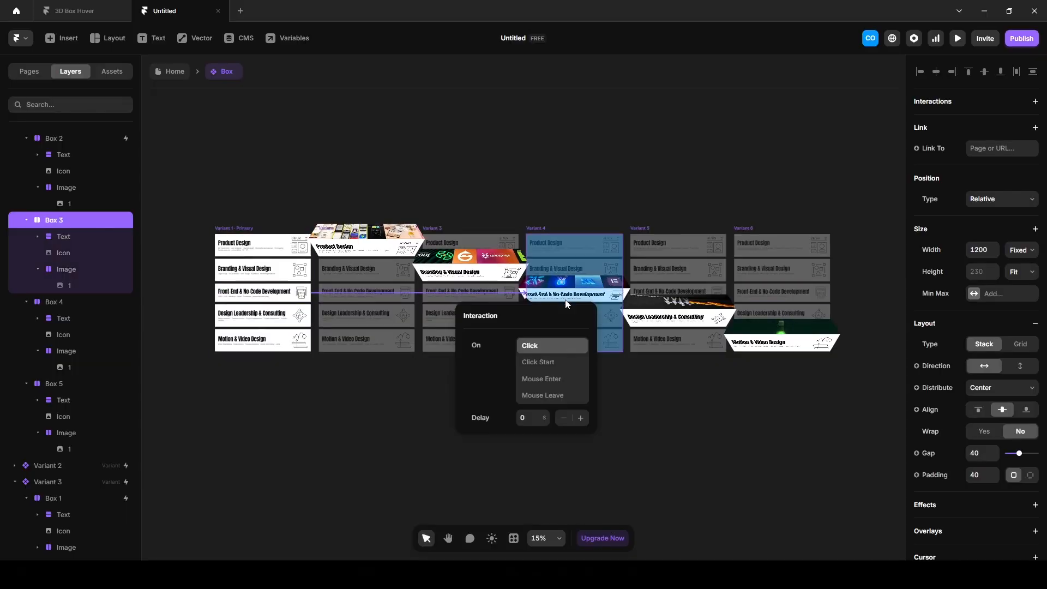
left_click(550, 380)
left_click(540, 230)
Link Box 4 in Variant 1 to Variant 5 on Mouse Enter, and Variant 5 back to Variant 1 on Mouse Leave.
left_click(286, 315)
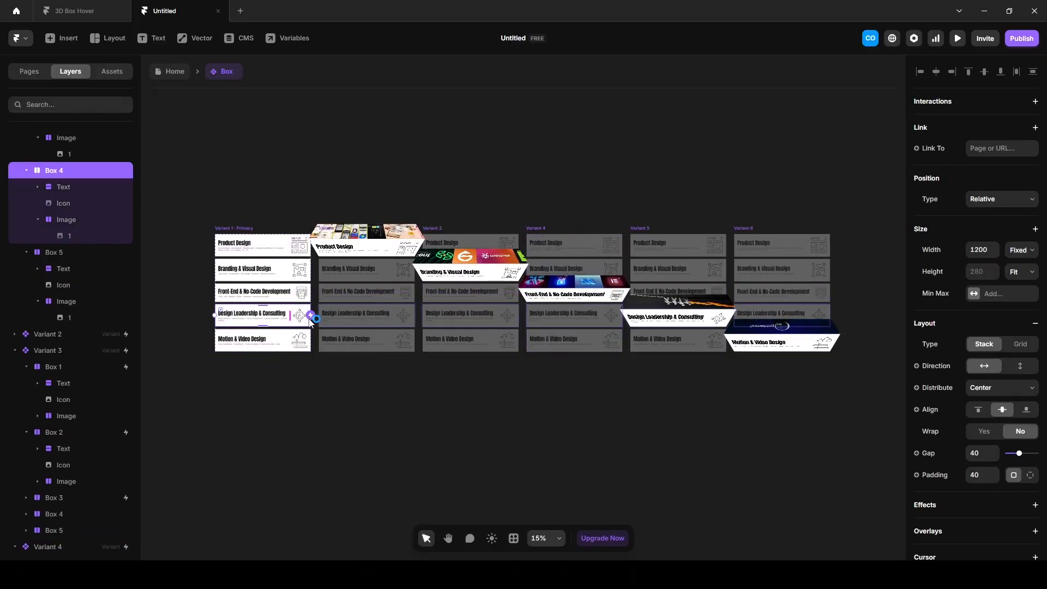
left_click_drag(310, 315, 649, 306)
left_click(642, 229)
left_click_drag(725, 293, 755, 318)
left_click(322, 414)
Link Box 5 in Variant 1 to Variant 6 on Mouse Enter, and Variant 6 back to Variant 1 on Mouse Leave.
left_click(284, 341)
left_click(759, 381)
left_click(745, 229)
left_click_drag(830, 293, 289, 327)
left_click(325, 413)
left_click(424, 451)
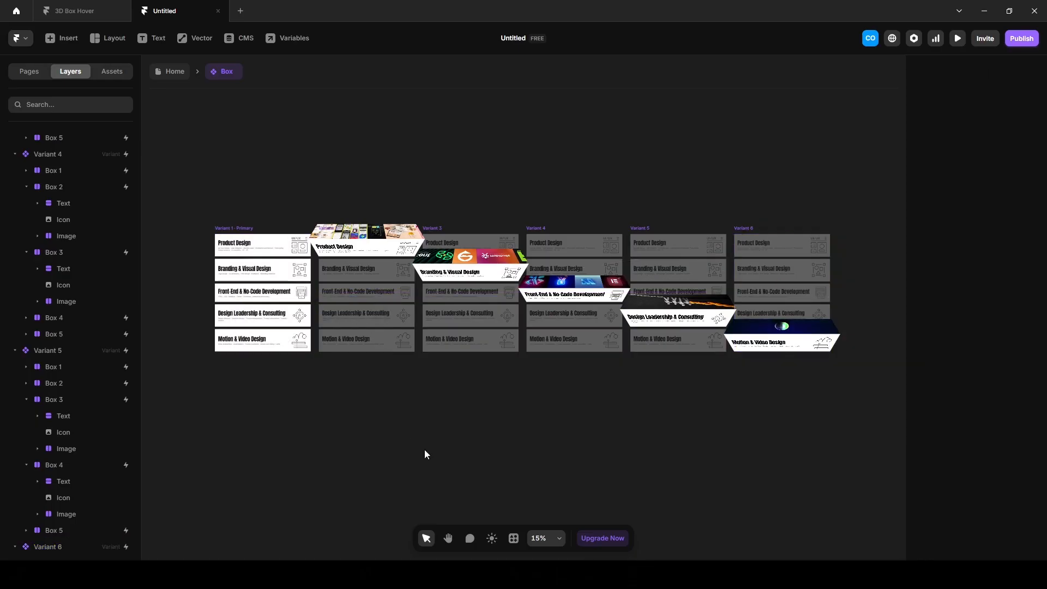
Preview the Home page at a width of about 1512, check every box's tilt effect, and return to the editor.
left_click(158, 70)
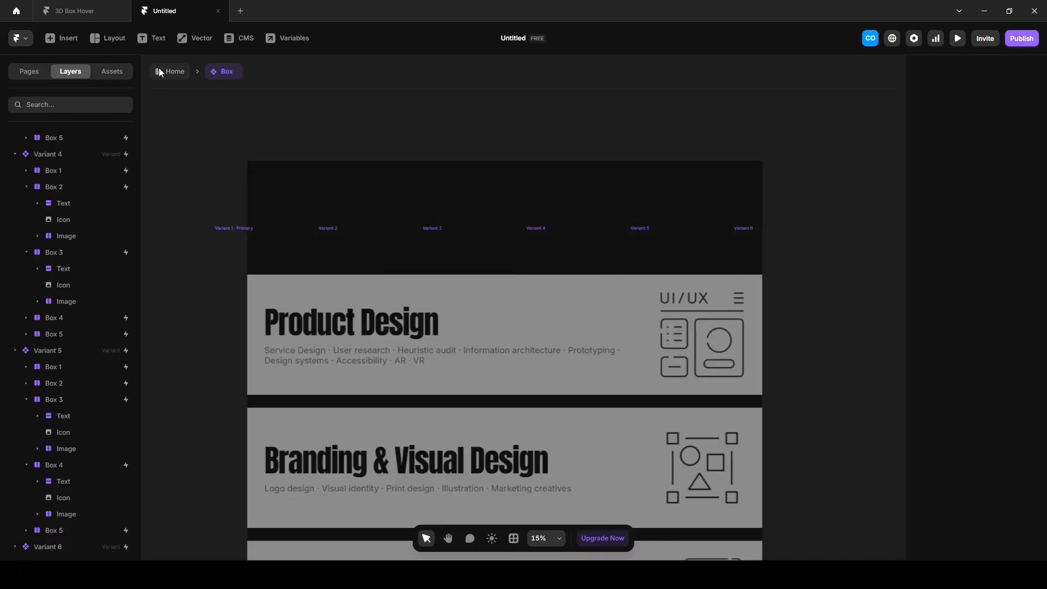
left_click(960, 44)
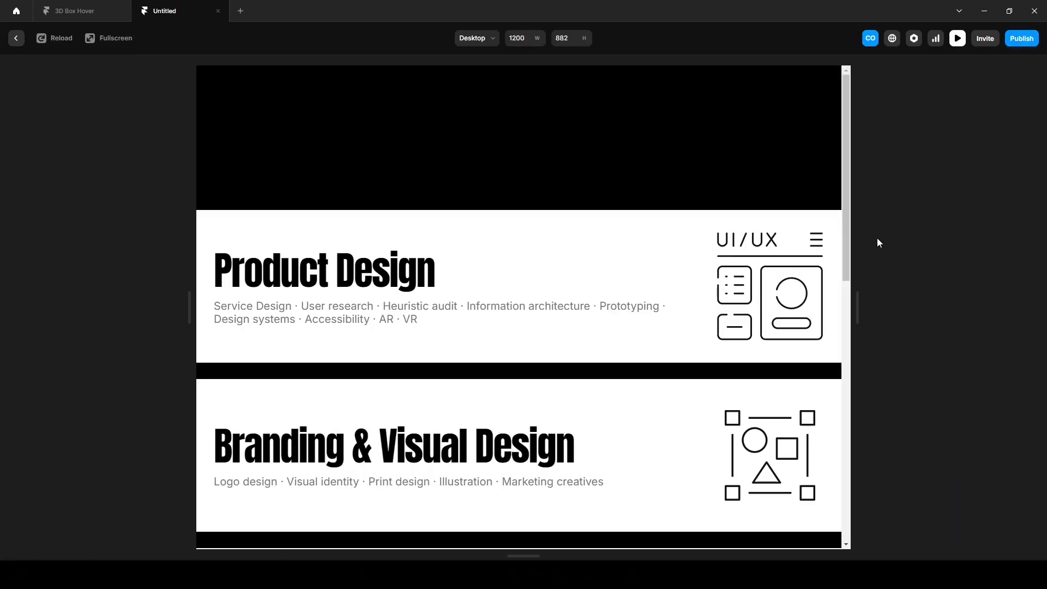
left_click_drag(854, 290, 939, 295)
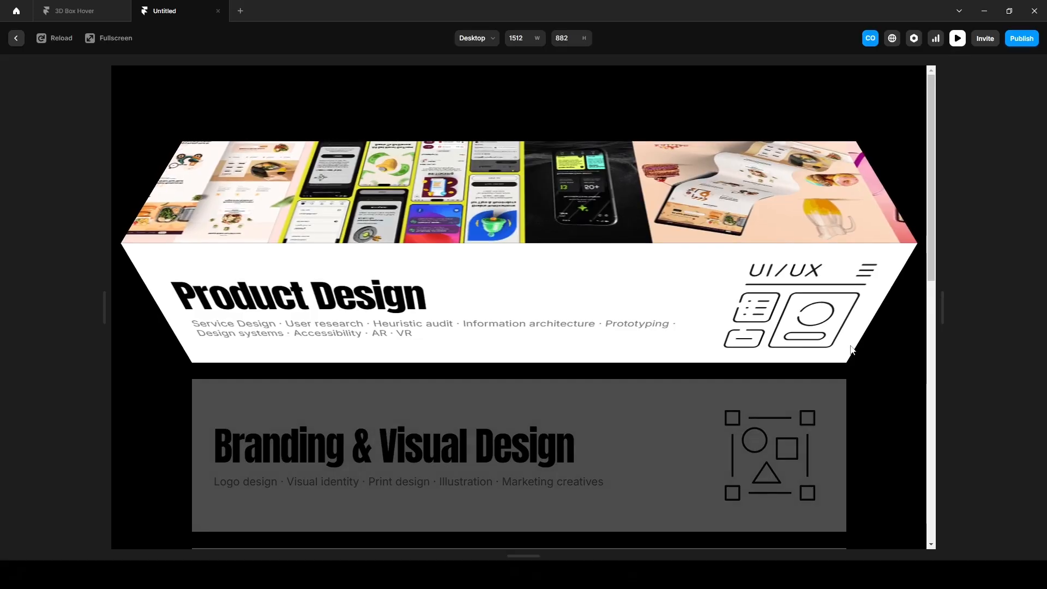
scroll(865, 364, "down", 2)
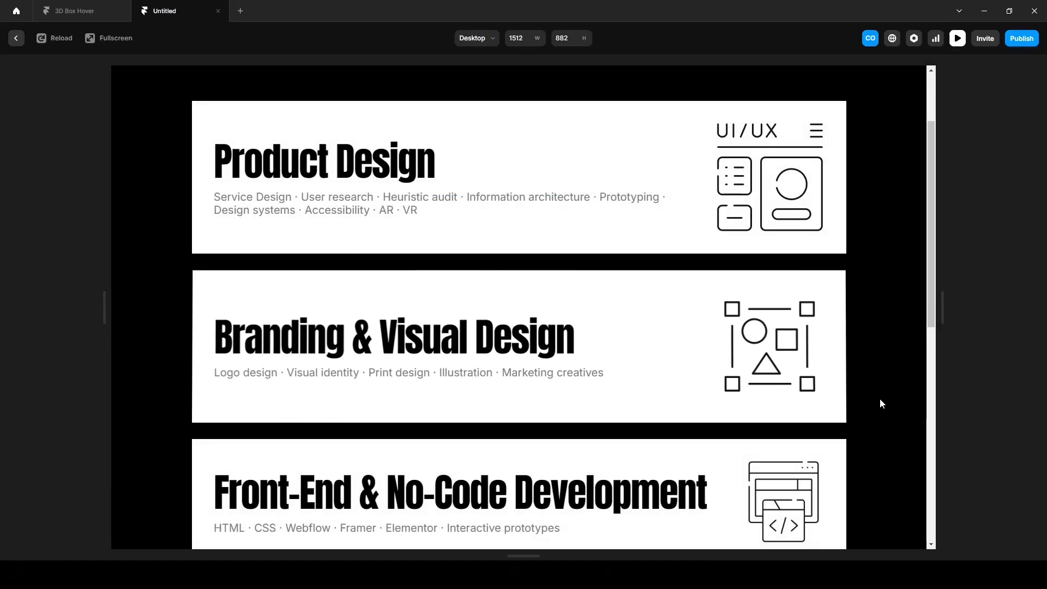
scroll(881, 404, "down", 4)
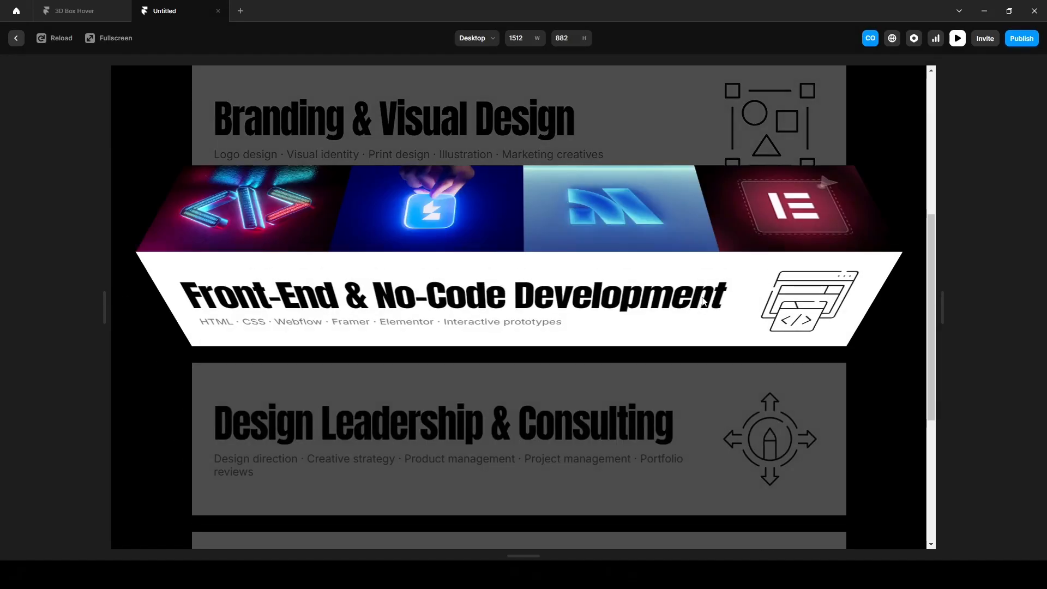
scroll(882, 355, "down", 3)
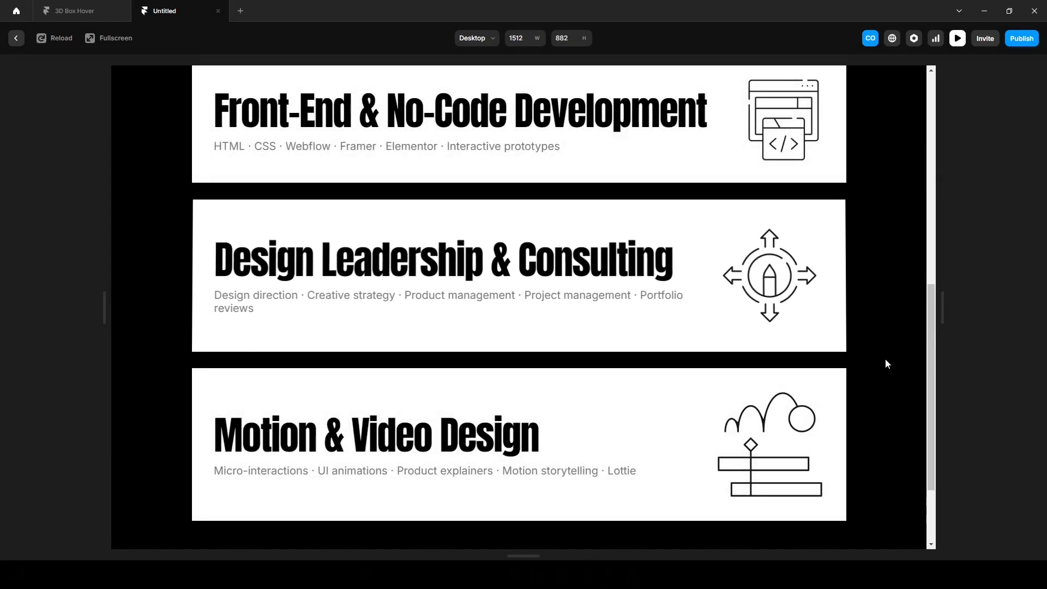
scroll(885, 363, "down", 2)
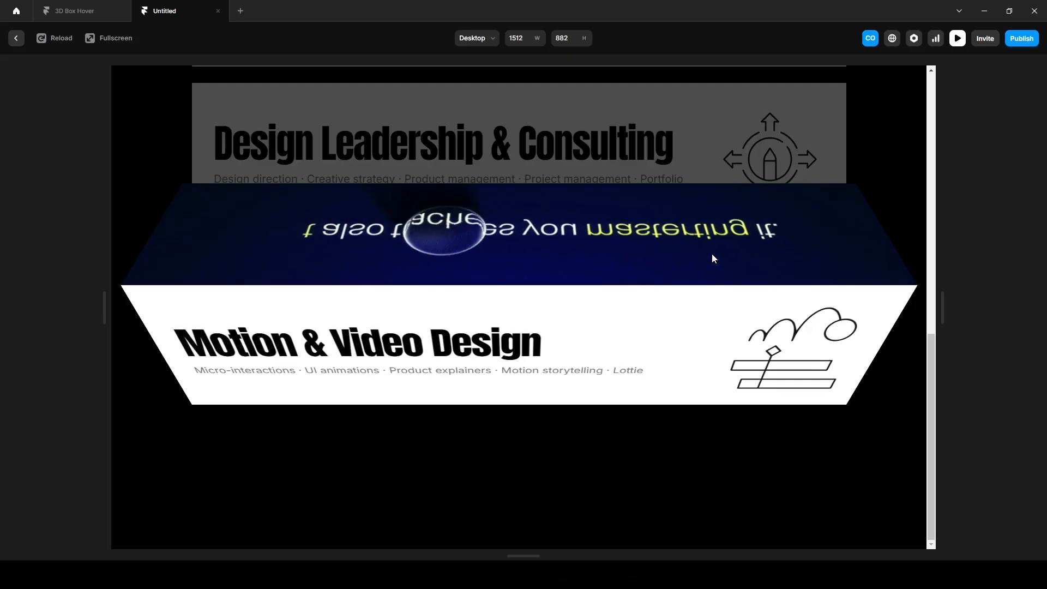
left_click(17, 38)
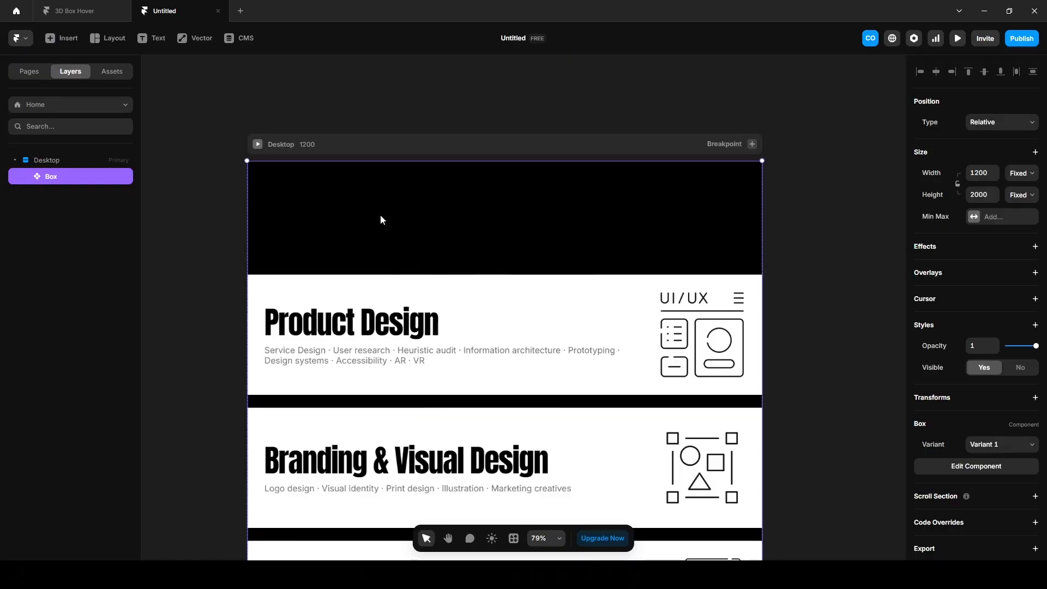
In the Box component, switch Box 1's project image in Variant 2 to 3D rotation with an X rotation of 180.
double_click(438, 236)
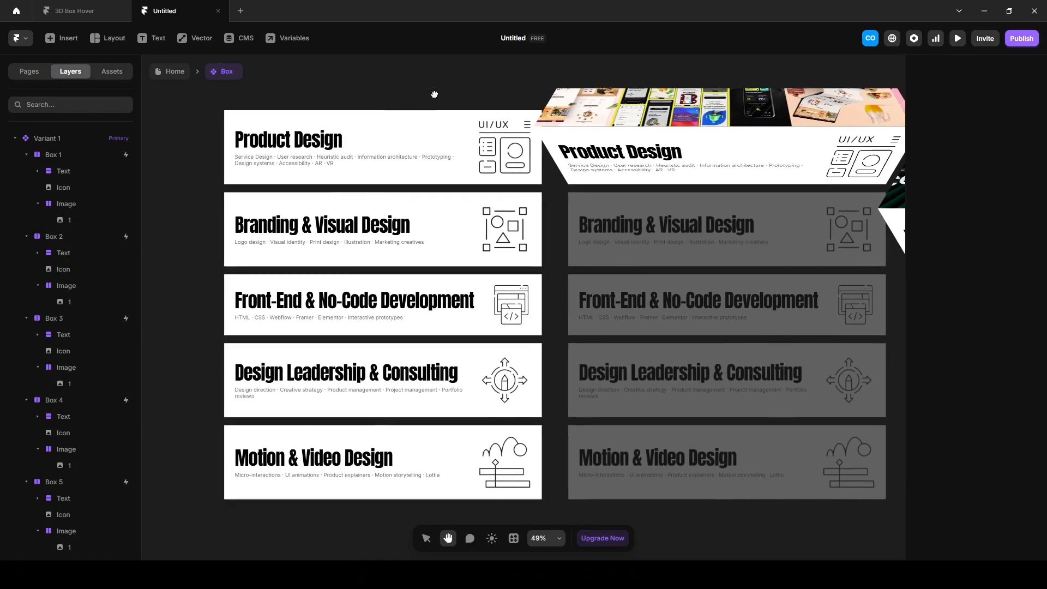
left_click_drag(435, 94, 392, 155)
key("v")
left_click(711, 182)
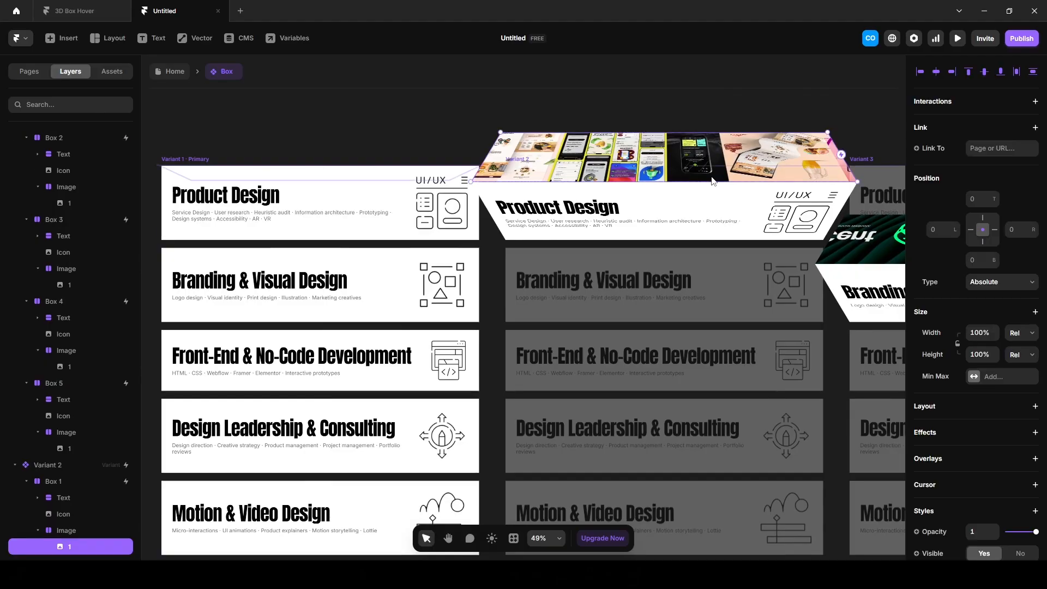
scroll(954, 463, "down", 5)
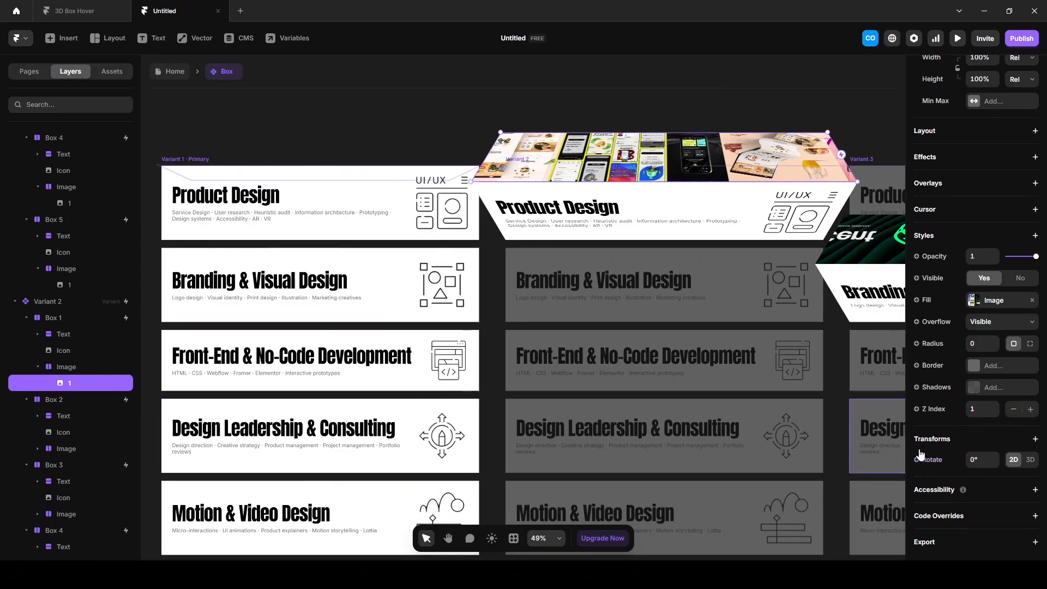
left_click(1030, 460)
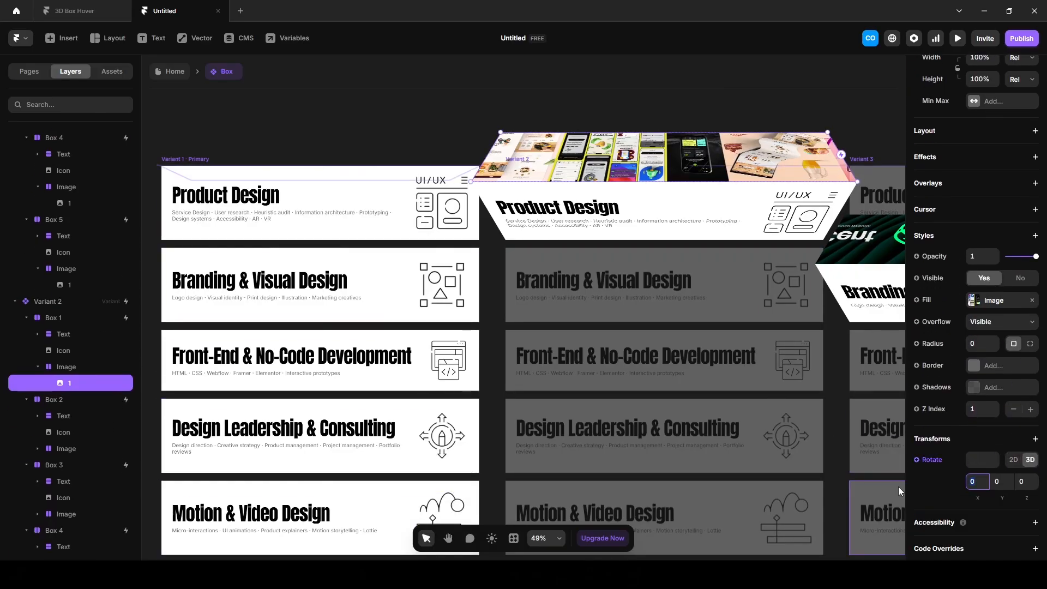
type("180")
key("Return")
Preview the Home page at a width of about 1612 to check Box 1's rotated image, and return to the editor.
left_click(174, 72)
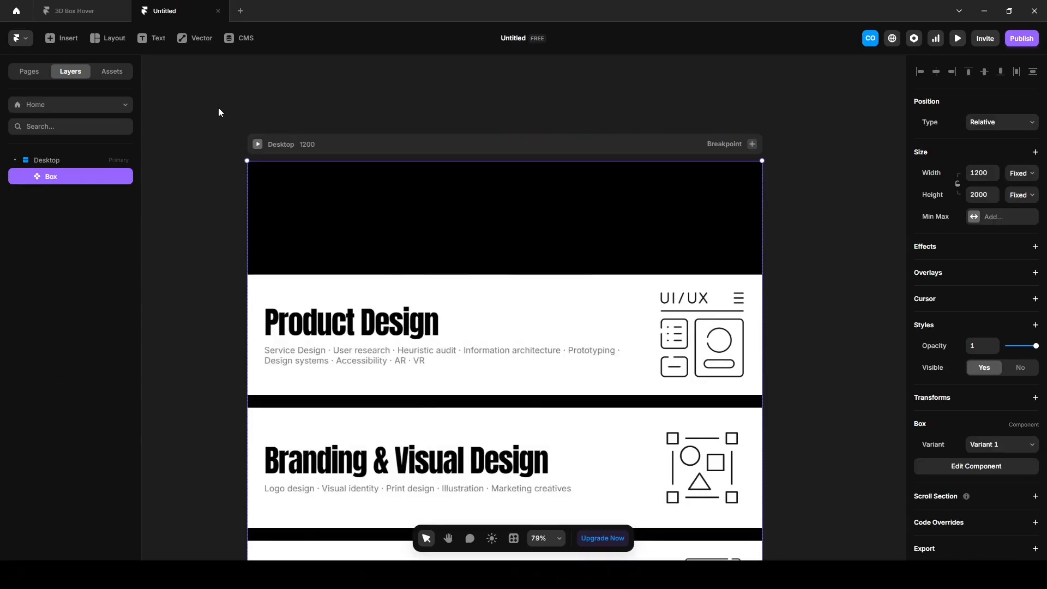
left_click(958, 41)
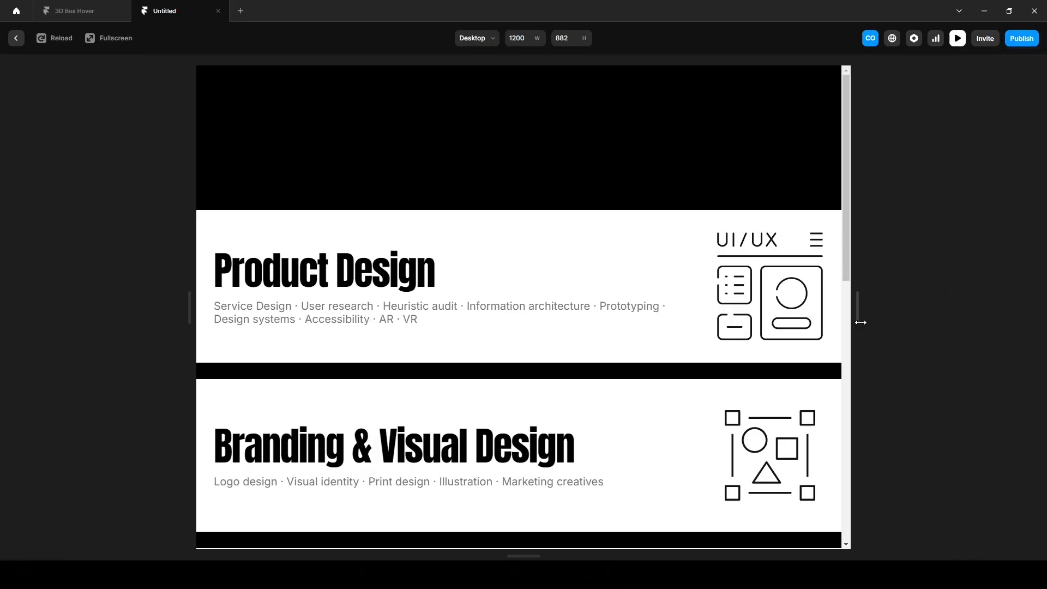
left_click_drag(860, 322, 975, 322)
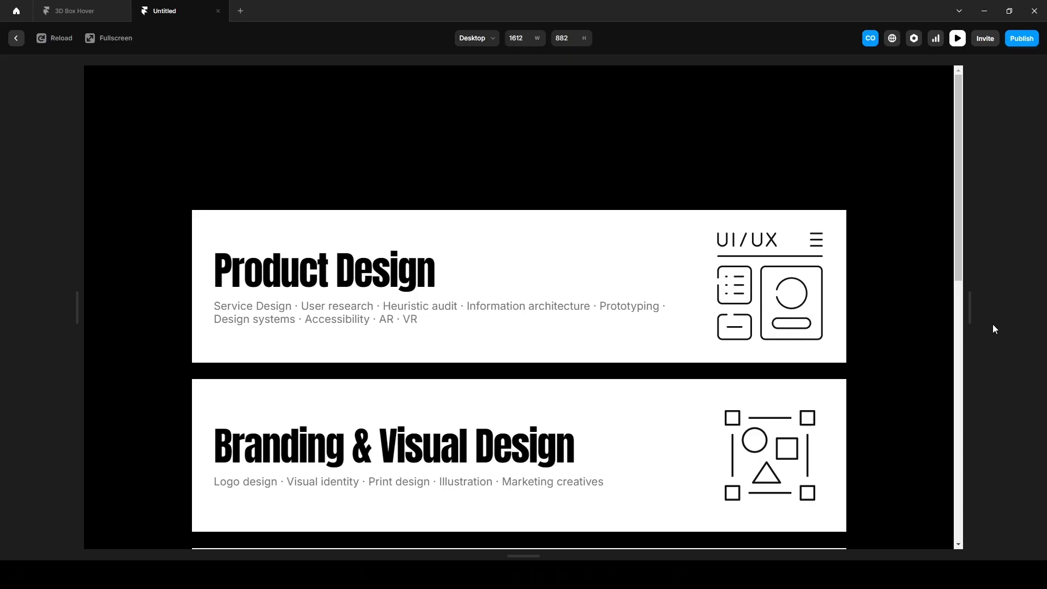
left_click(17, 38)
In the Box component, switch Box 1's project image in Variant 1 to 3D rotation with an X rotation of 180.
double_click(567, 257)
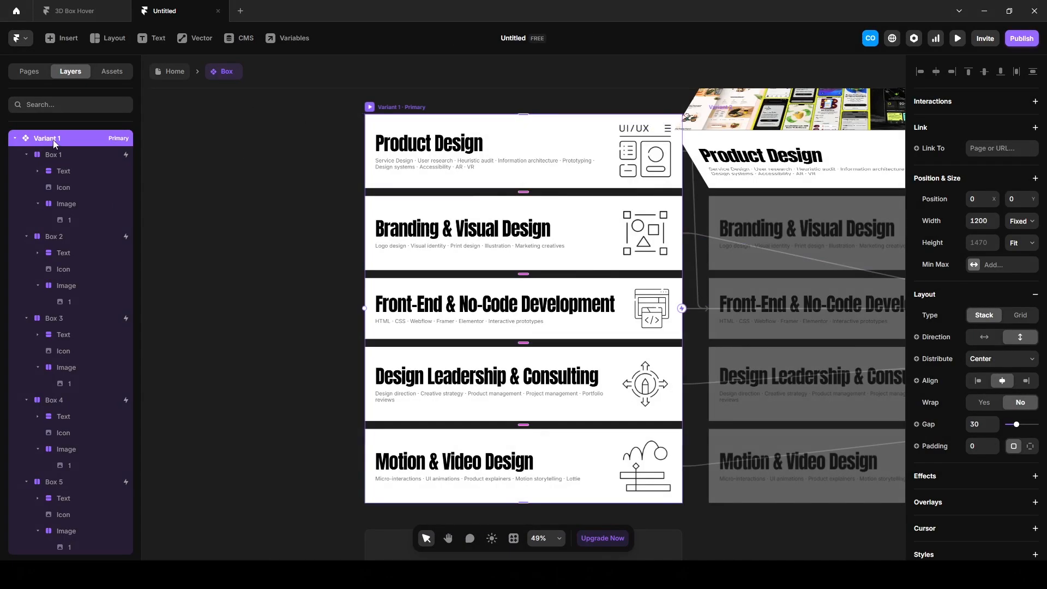
left_click(70, 220)
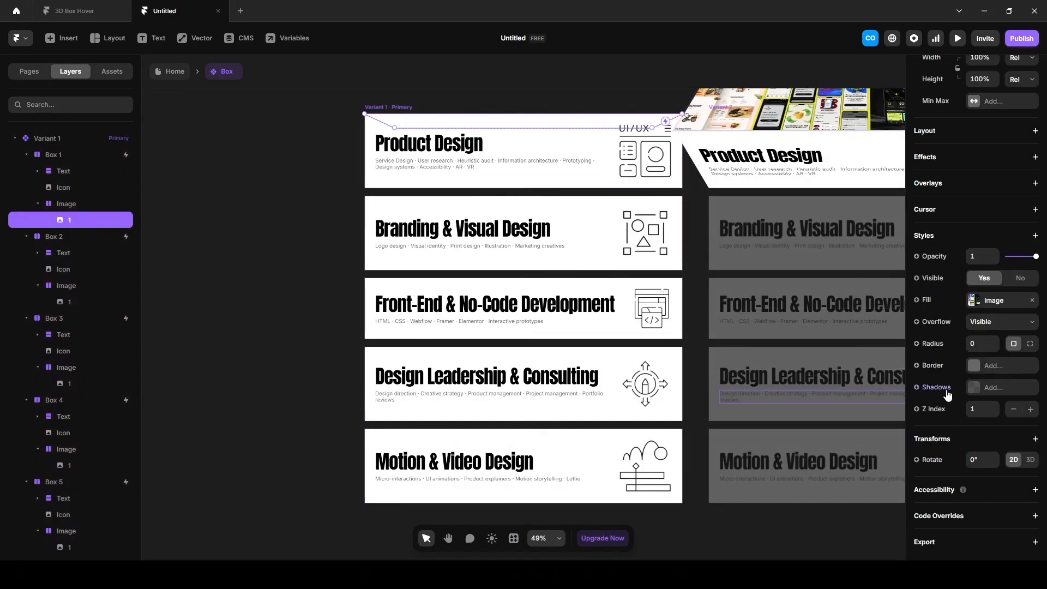
left_click(1030, 460)
left_click(969, 481)
type("180")
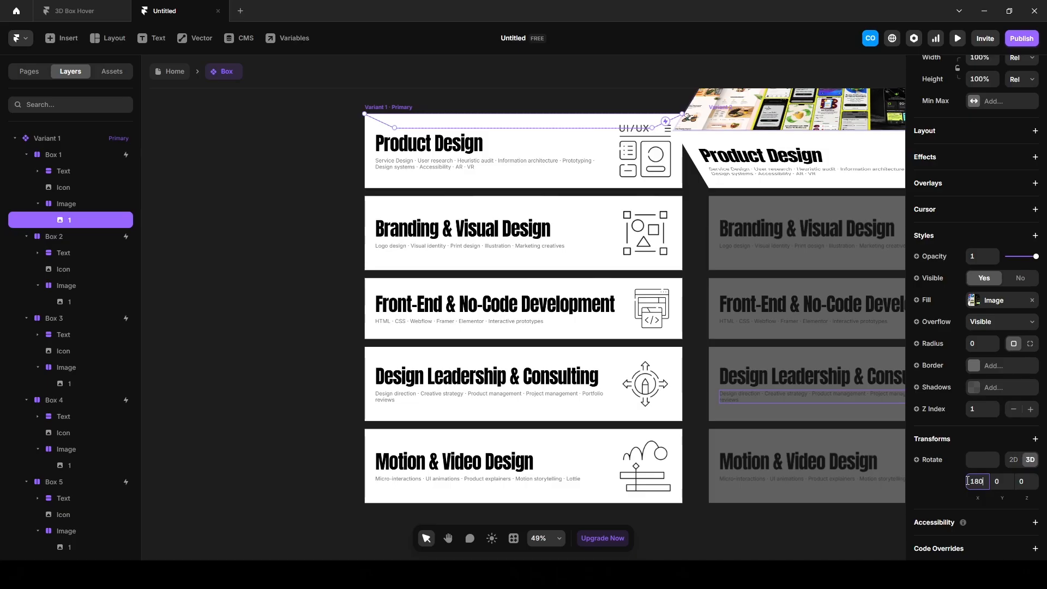
Preview the Home page at a width of about 1644 to check Box 1's hover effect, and return to the editor.
left_click(175, 71)
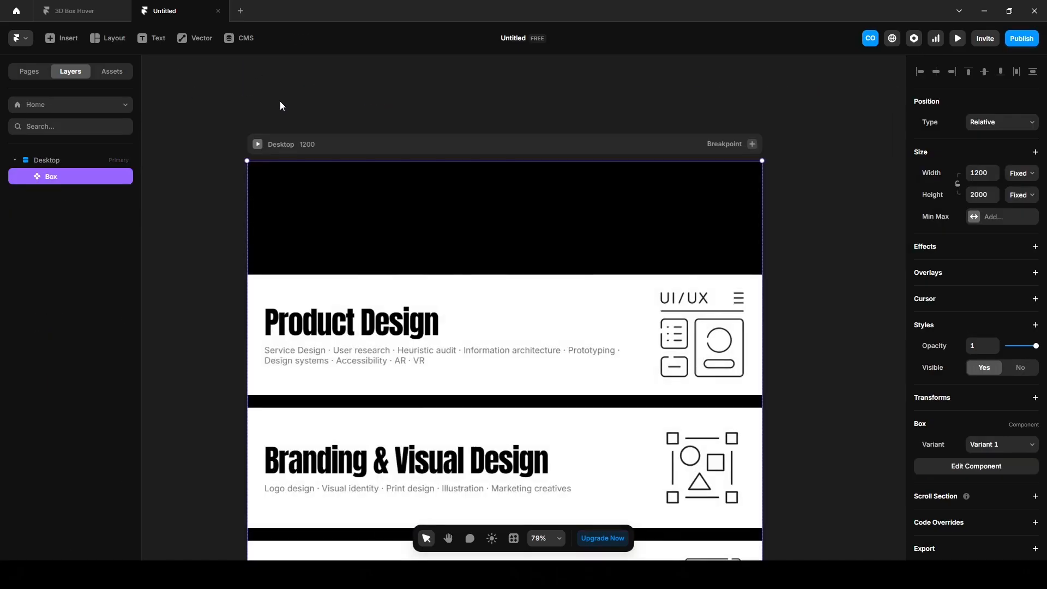
left_click(956, 39)
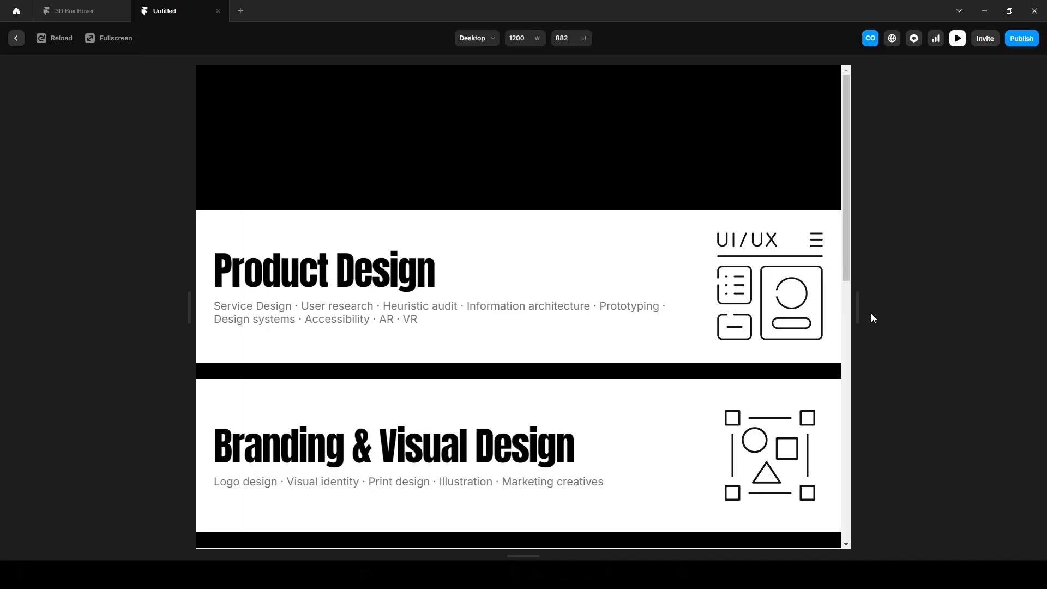
left_click_drag(857, 309, 984, 311)
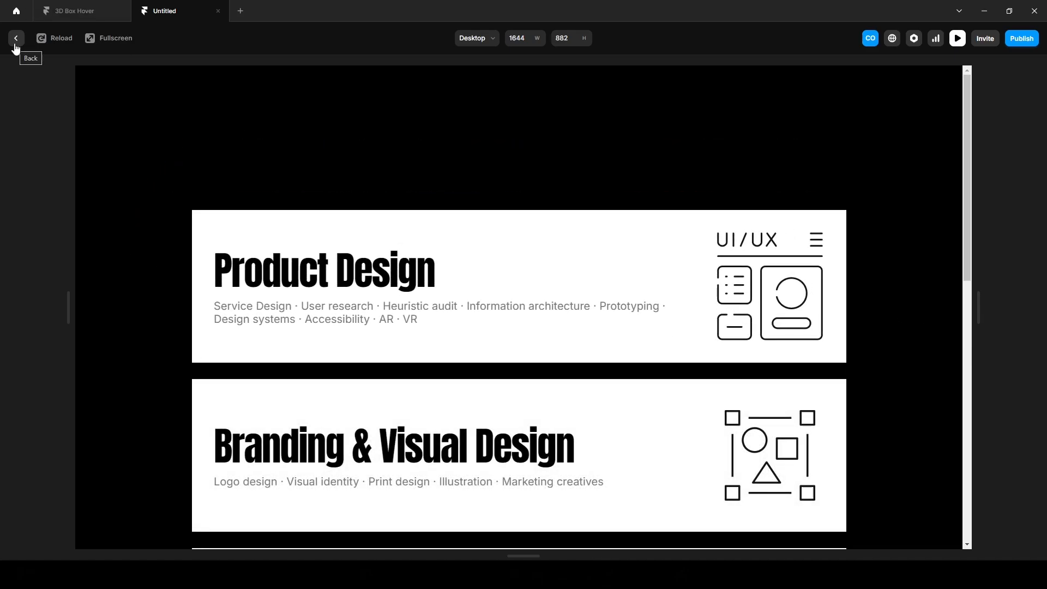
left_click(16, 45)
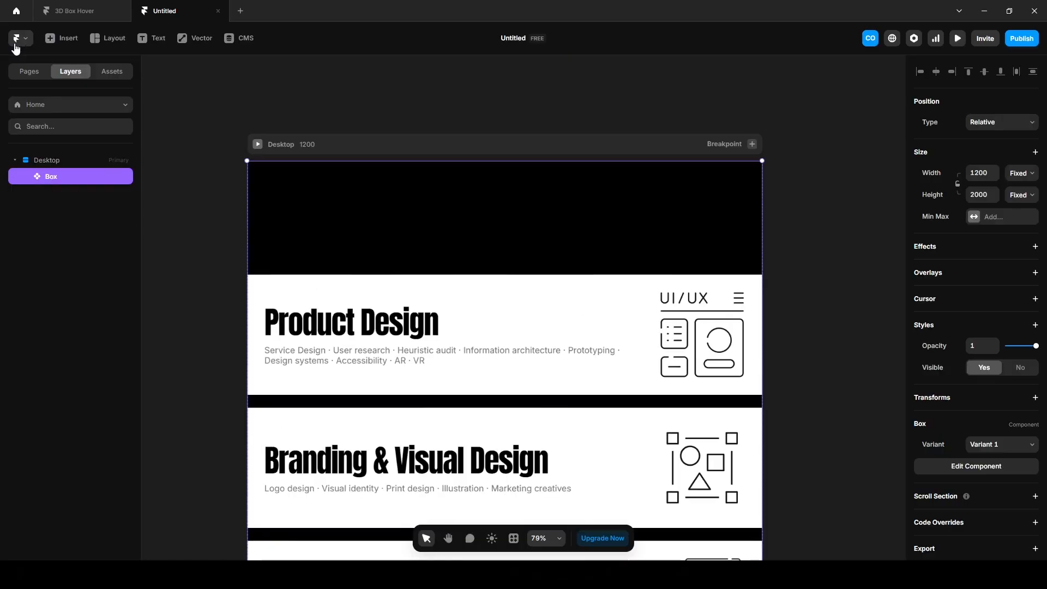
In the Box component, switch Box 2's project image in Variant 3 to 3D rotation with an X rotation of 180.
double_click(444, 214)
left_click_drag(448, 216, 282, 206)
left_click(768, 205, "ctrl")
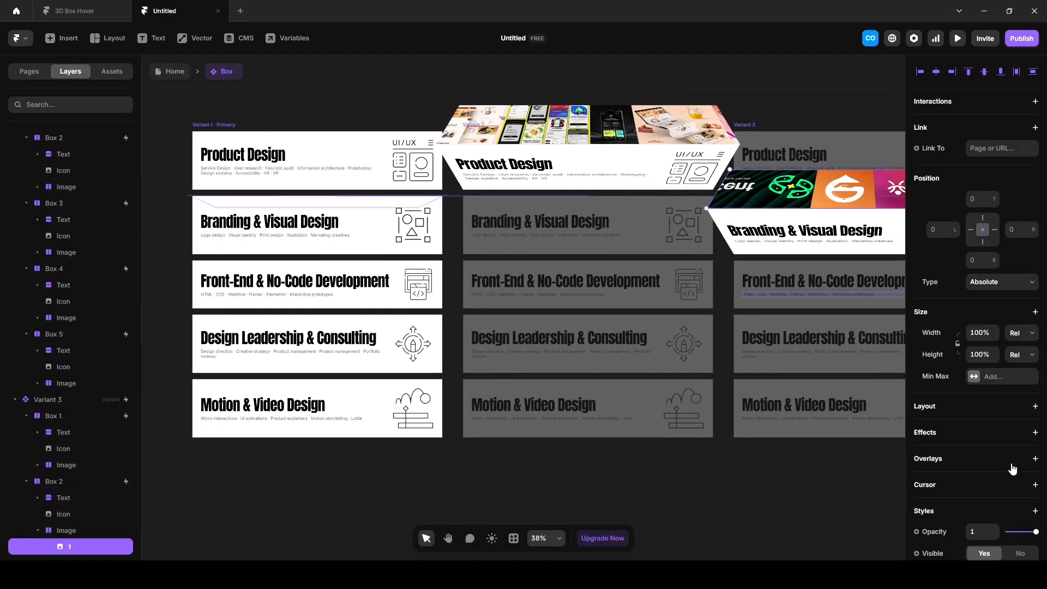
scroll(1012, 467, "down", 5)
left_click(1030, 461)
left_click(974, 482)
type("180")
key("Return")
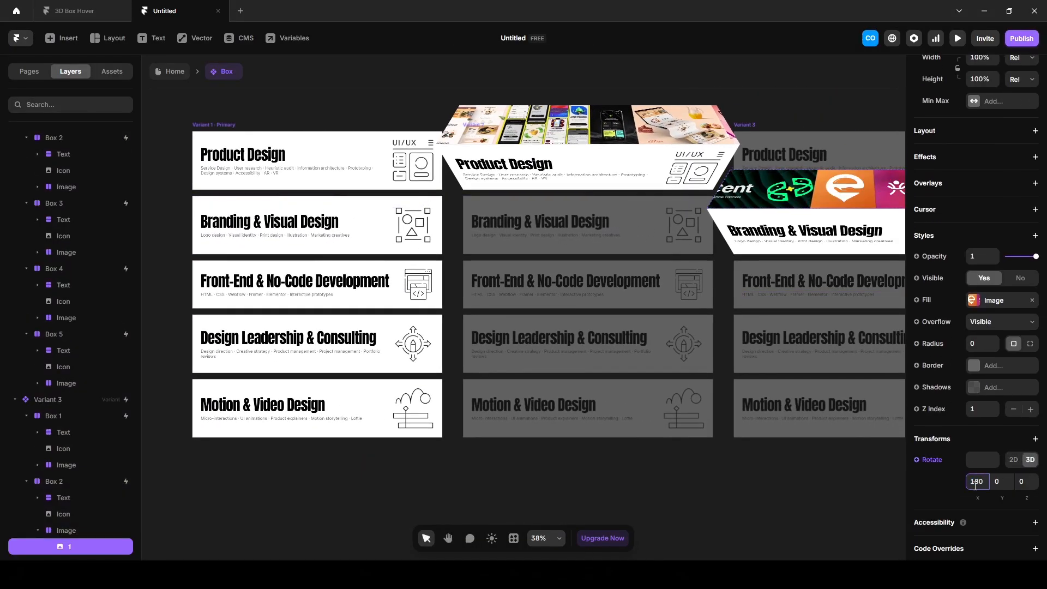